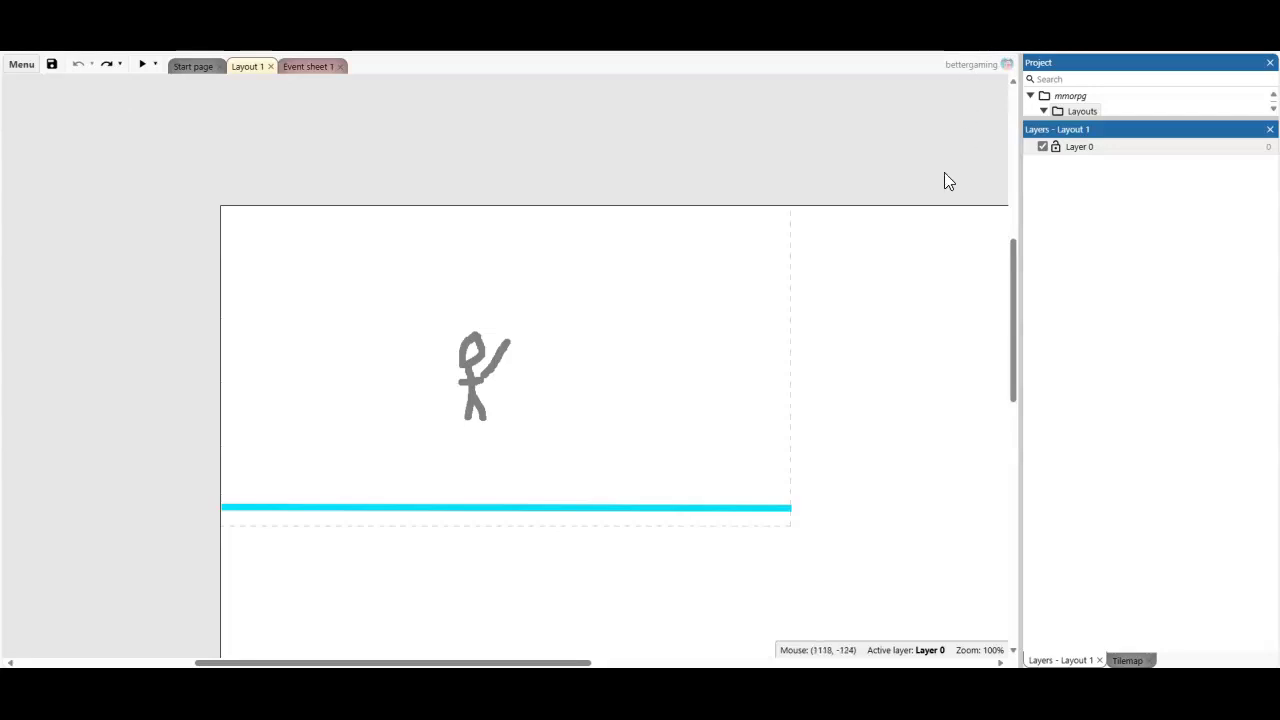
# Select and deselect the stick-figure player and ground platform on the layout.
pyautogui.click(472, 357)
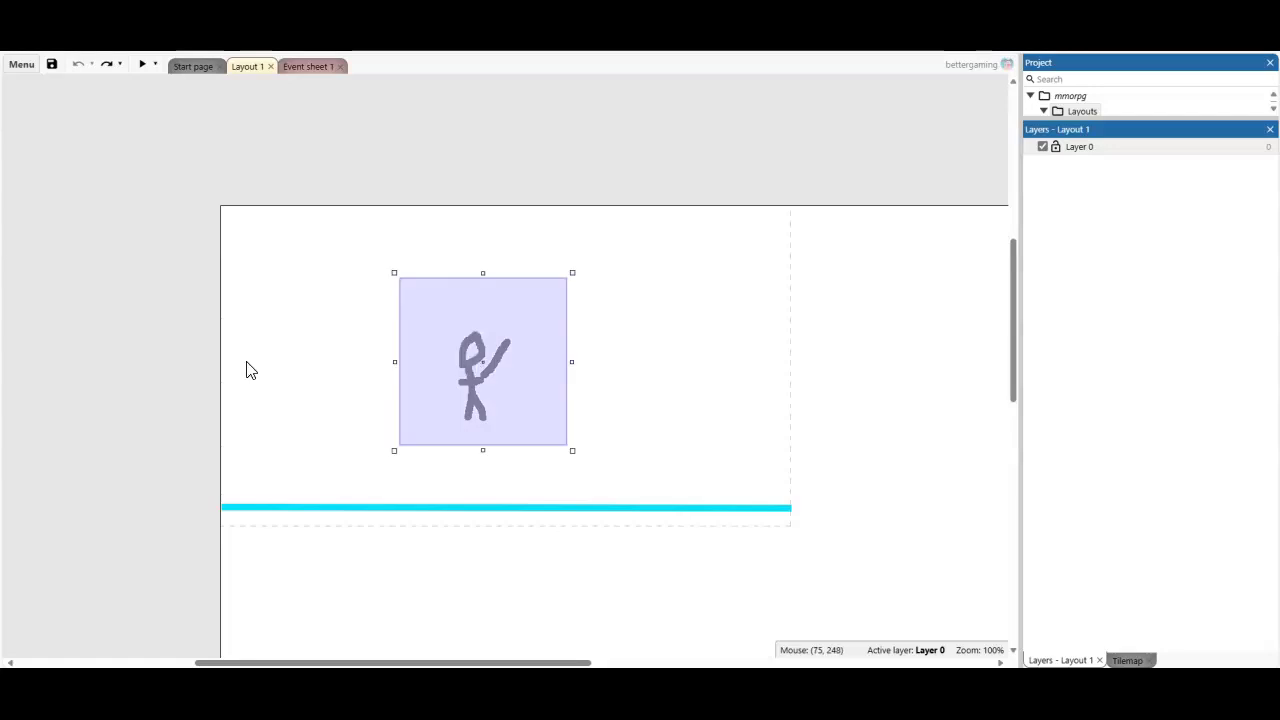
pyautogui.click(131, 333)
pyautogui.click(506, 489)
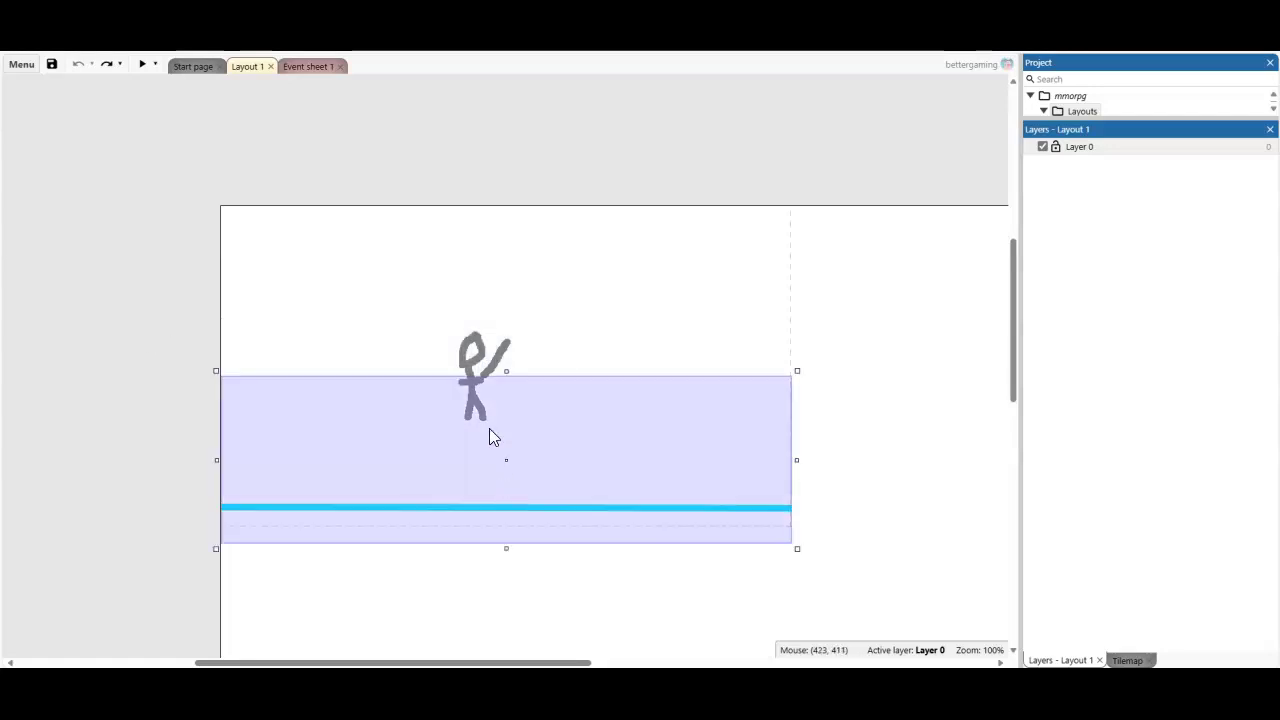
pyautogui.click(478, 391)
pyautogui.click(89, 374)
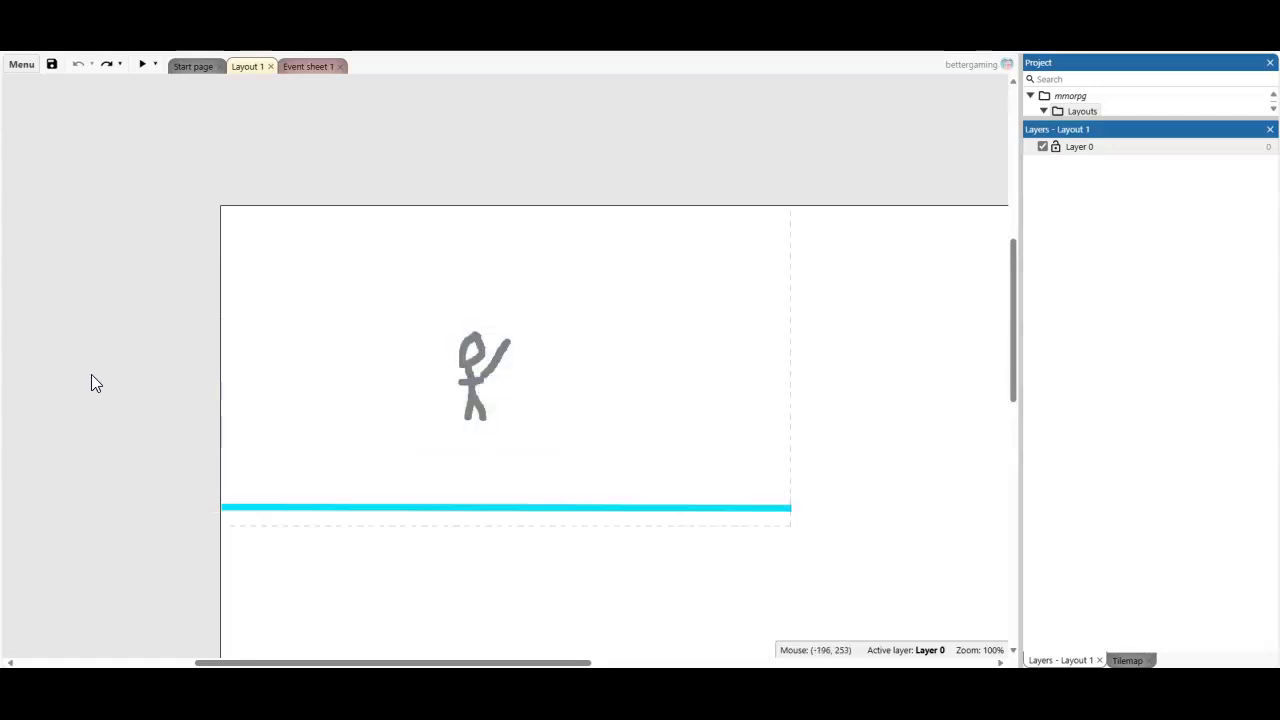
pyautogui.click(467, 383)
pyautogui.click(476, 357)
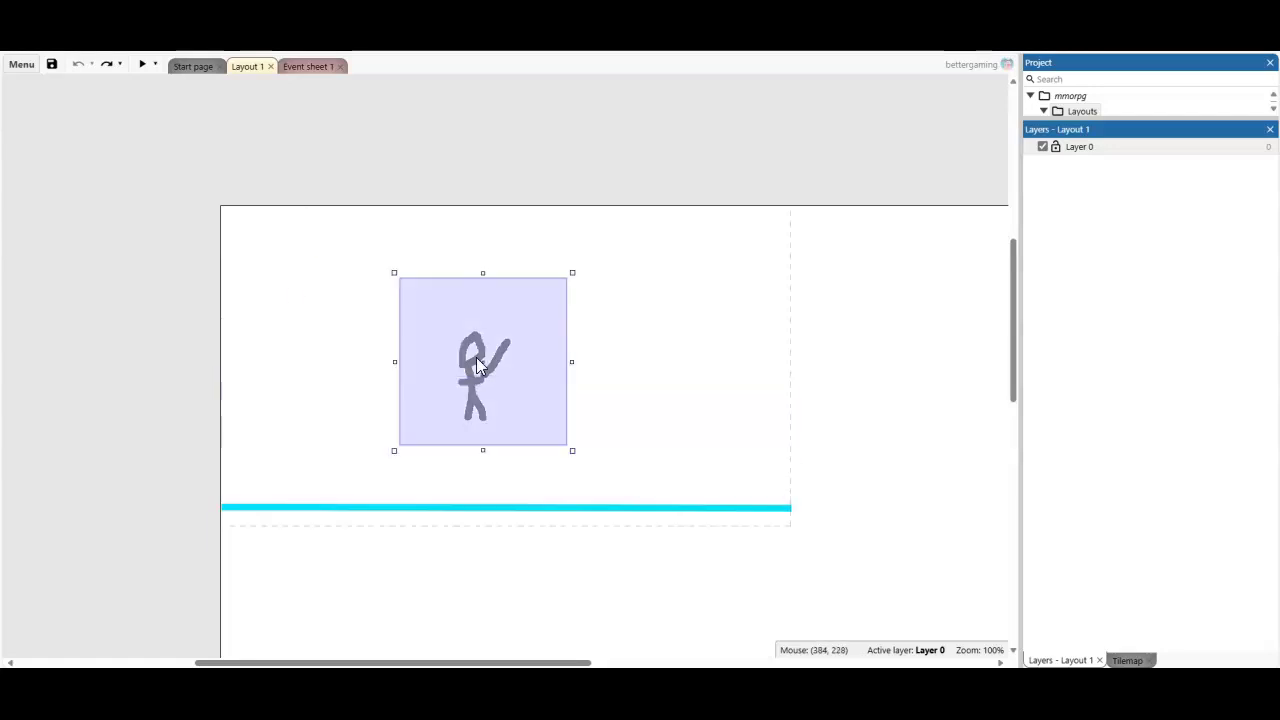
pyautogui.click(30, 358)
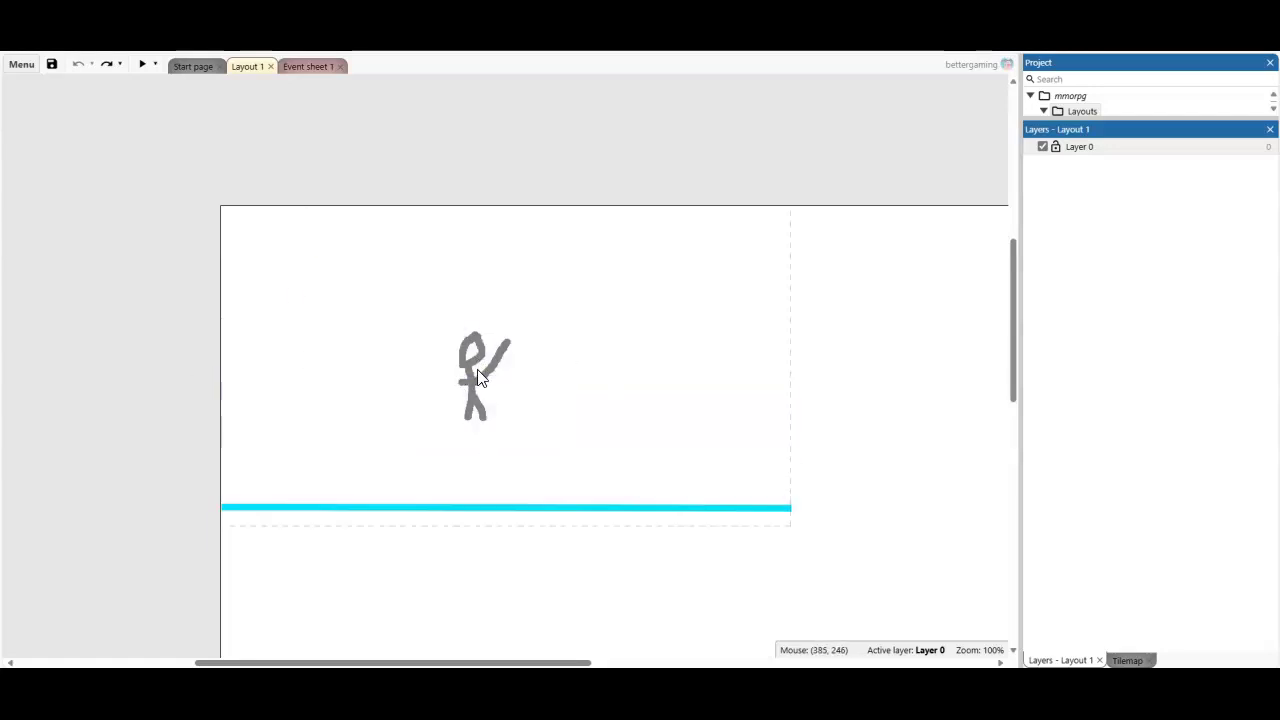
# Open the stick-figure player's image in the Animations Editor, then close it.
pyautogui.click(486, 405)
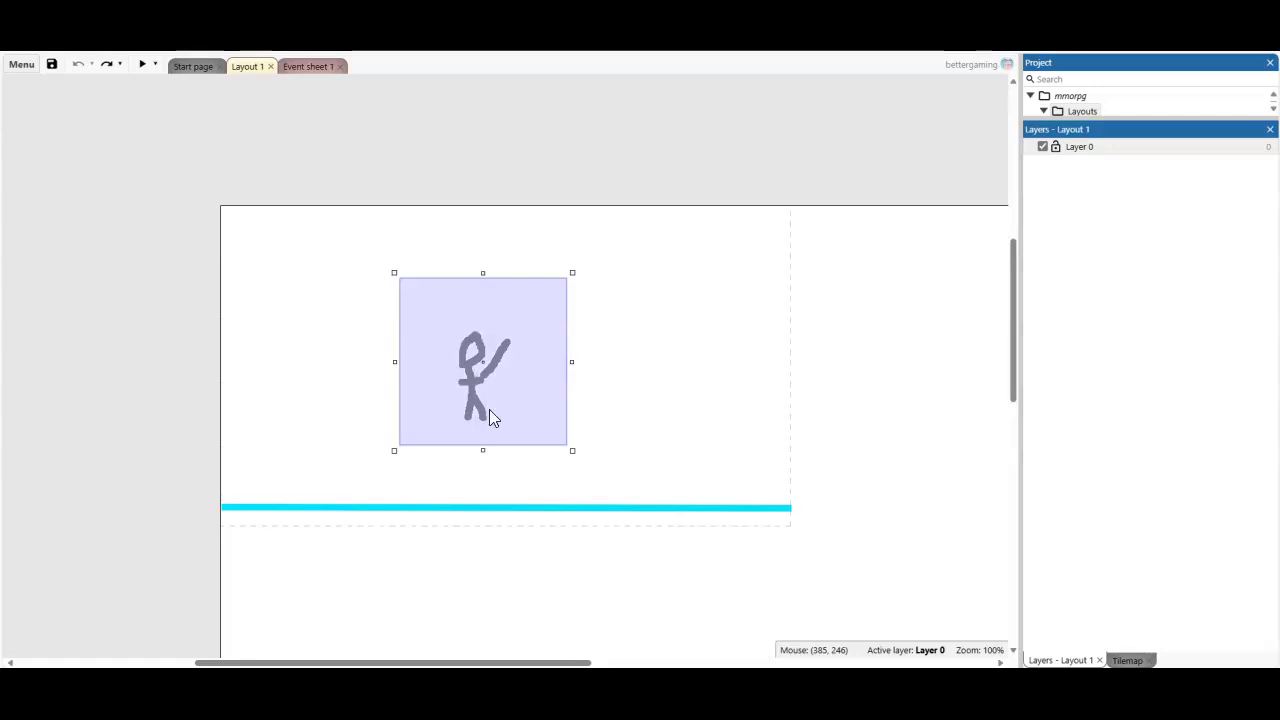
pyautogui.click(499, 495)
pyautogui.rightClick(499, 495)
pyautogui.click(481, 352)
pyautogui.rightClick(481, 346)
pyautogui.moveTo(536, 427)
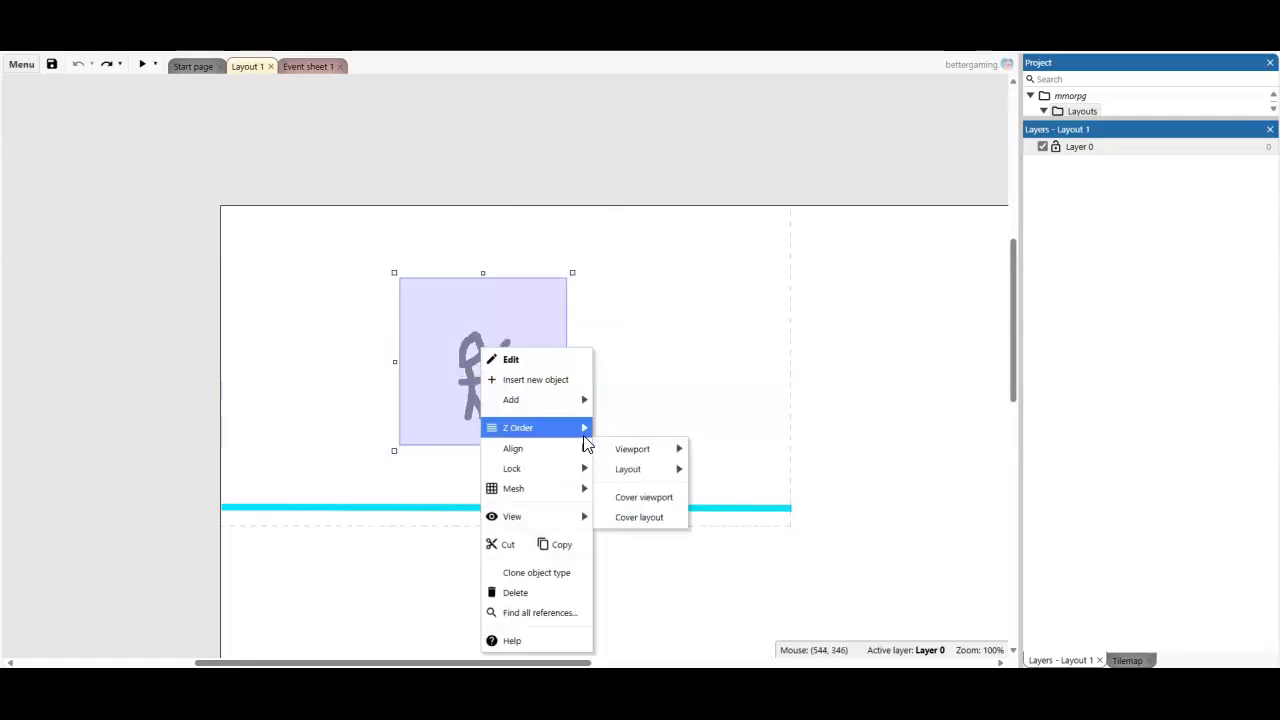
pyautogui.click(578, 360)
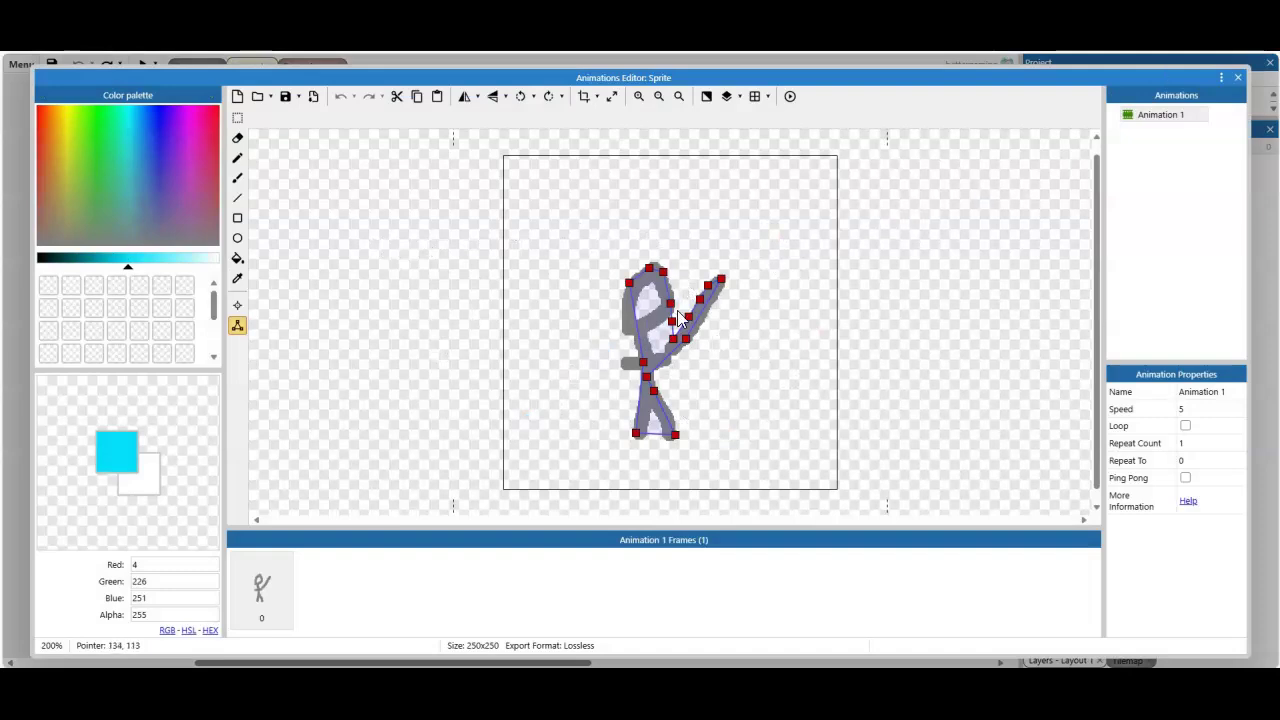
pyautogui.click(1237, 77)
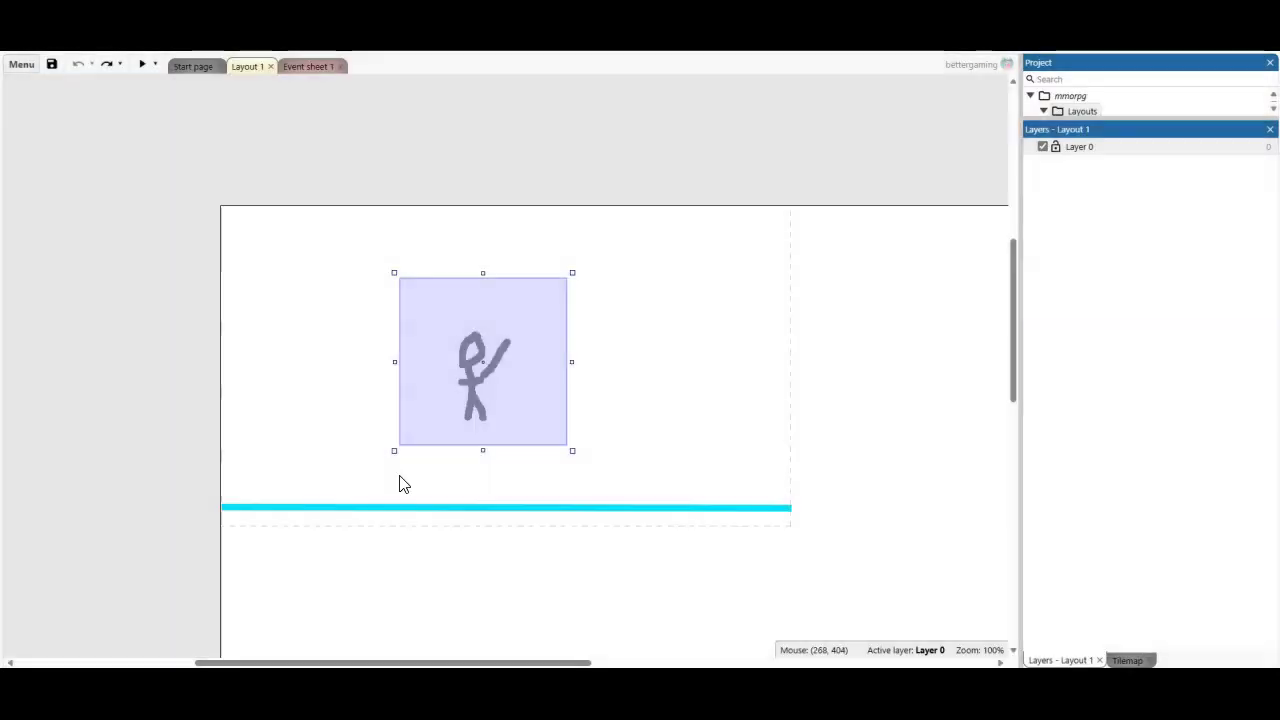
# Open the ground bar's image in the Animations Editor, then close it.
pyautogui.click(412, 481)
pyautogui.rightClick(412, 481)
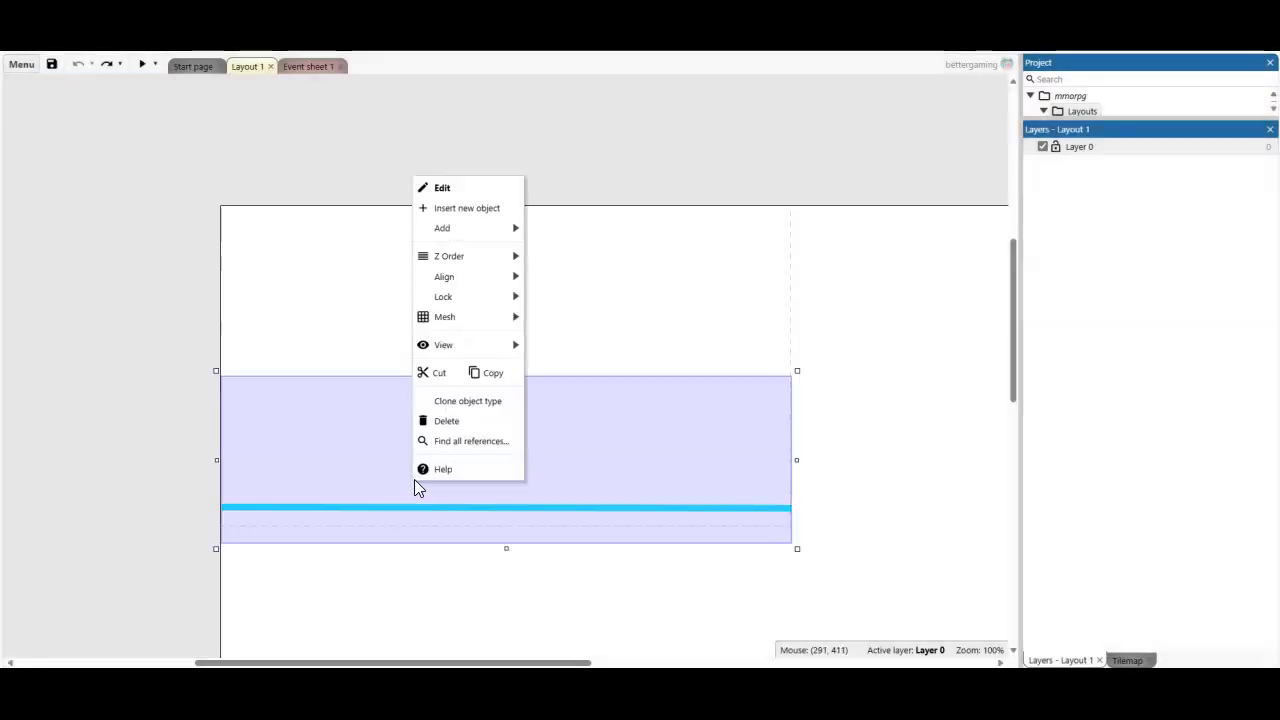
pyautogui.click(434, 194)
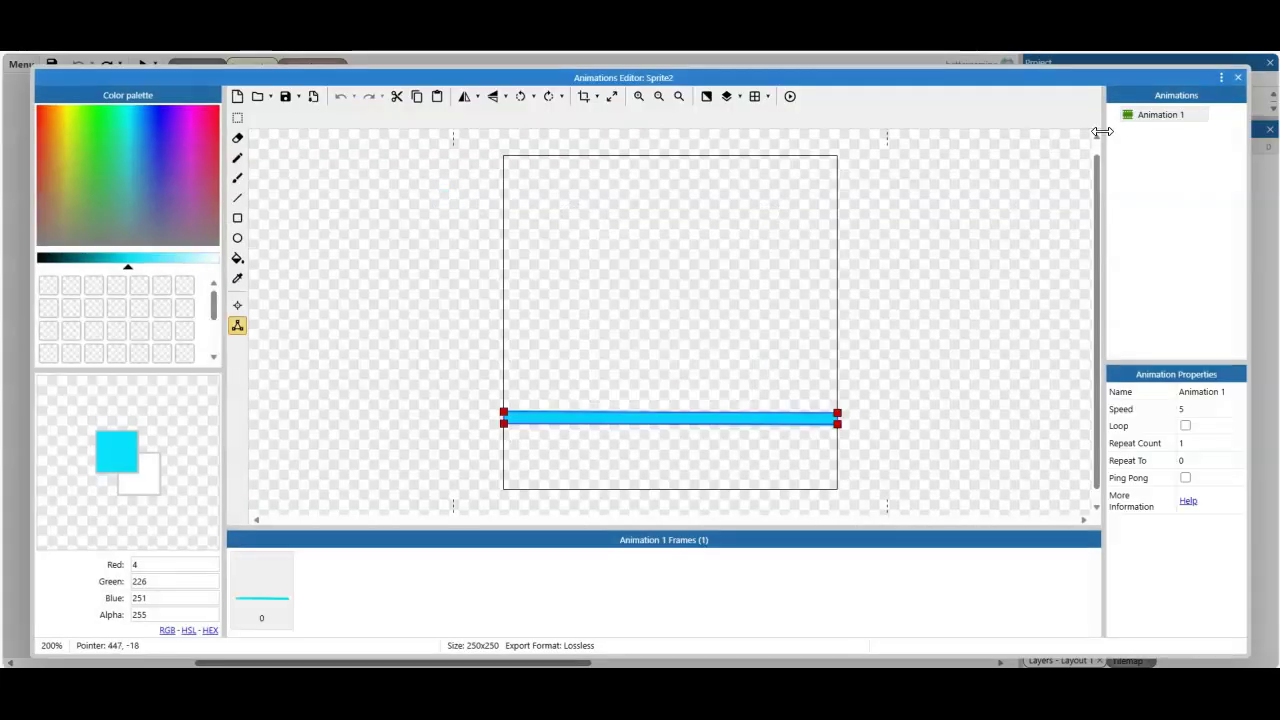
pyautogui.click(1237, 77)
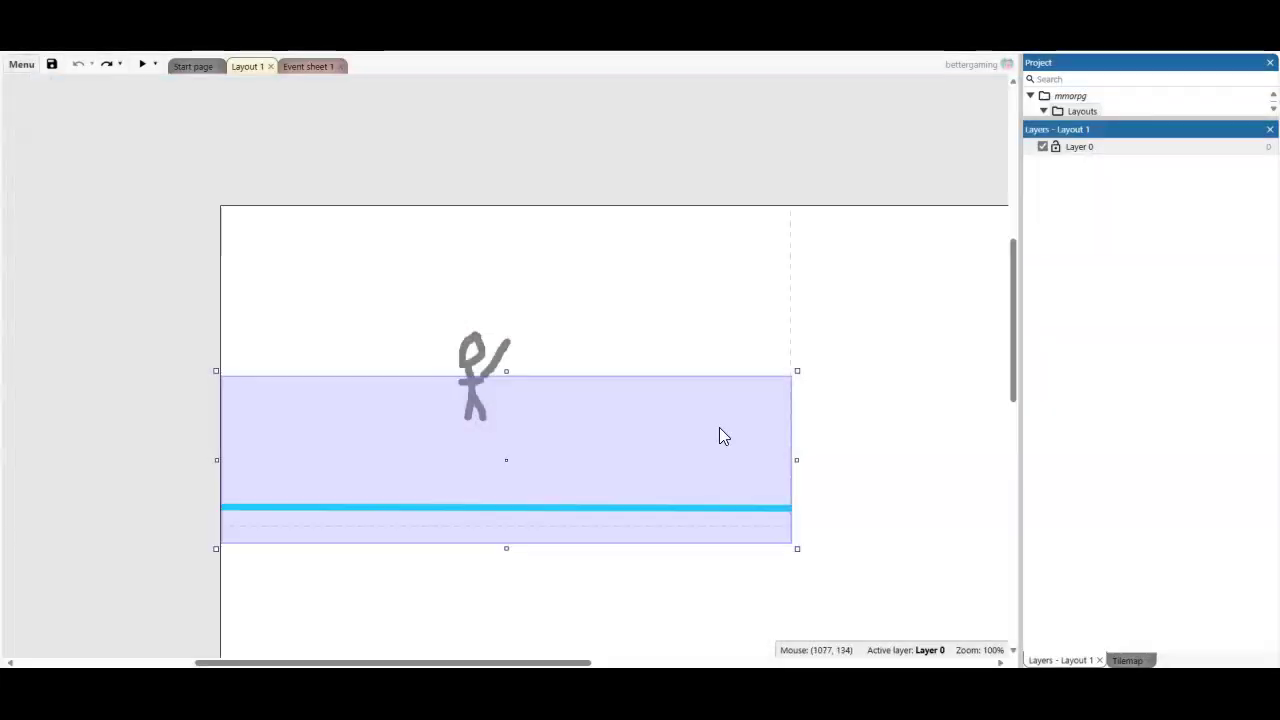
# Drag the stick-figure player onto the left end of the ground bar.
pyautogui.click(590, 336)
pyautogui.moveTo(472, 373); pyautogui.dragTo(242, 457)
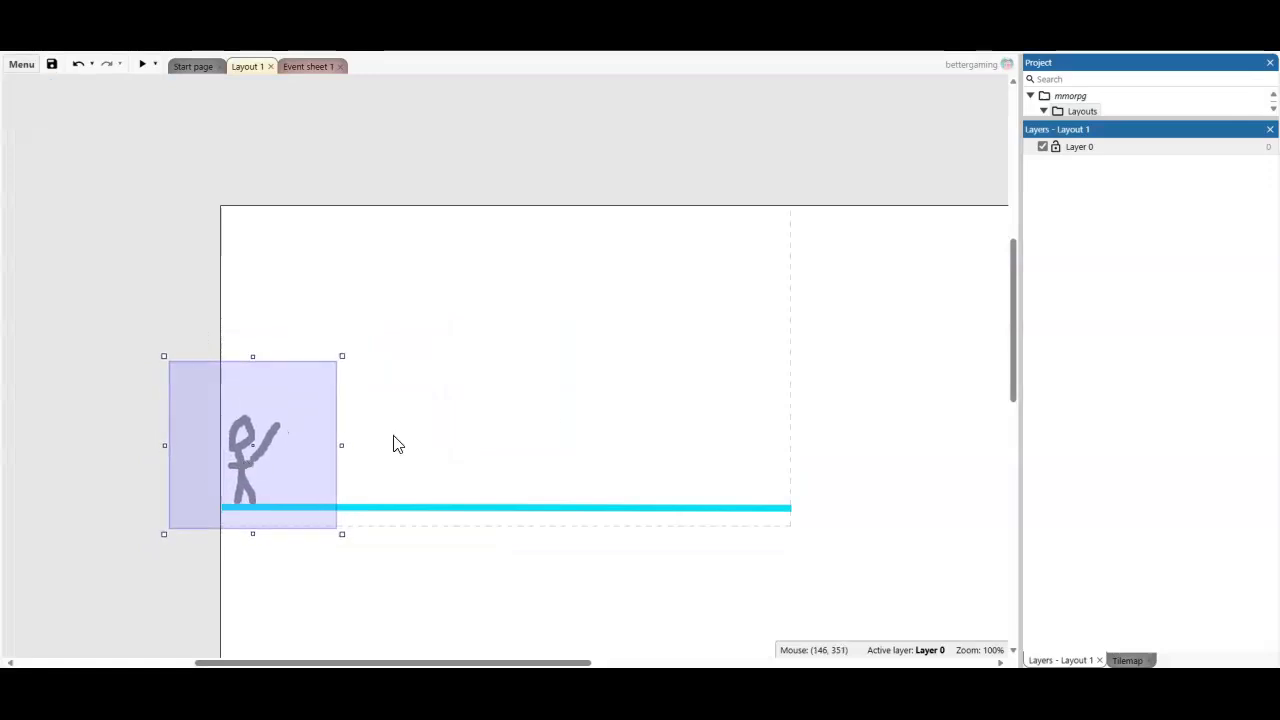
pyautogui.rightClick(215, 446)
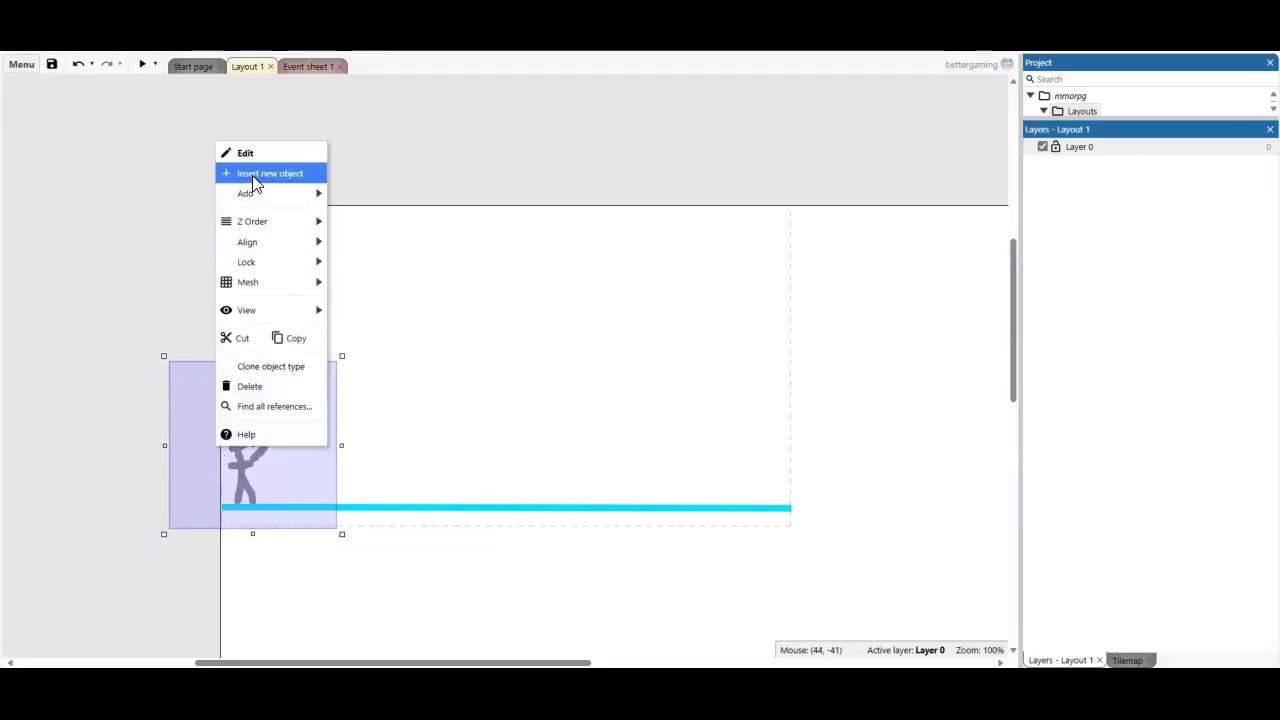
pyautogui.moveTo(246, 193)
pyautogui.click(680, 172)
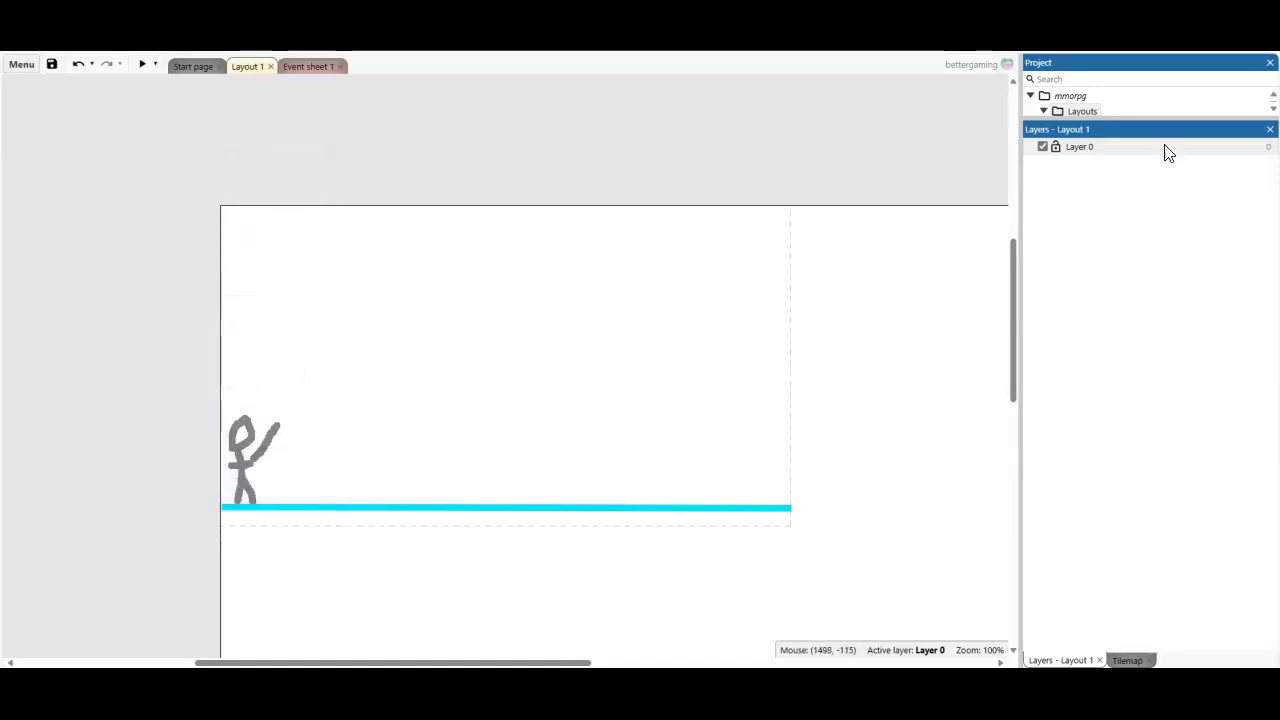
pyautogui.click(231, 452)
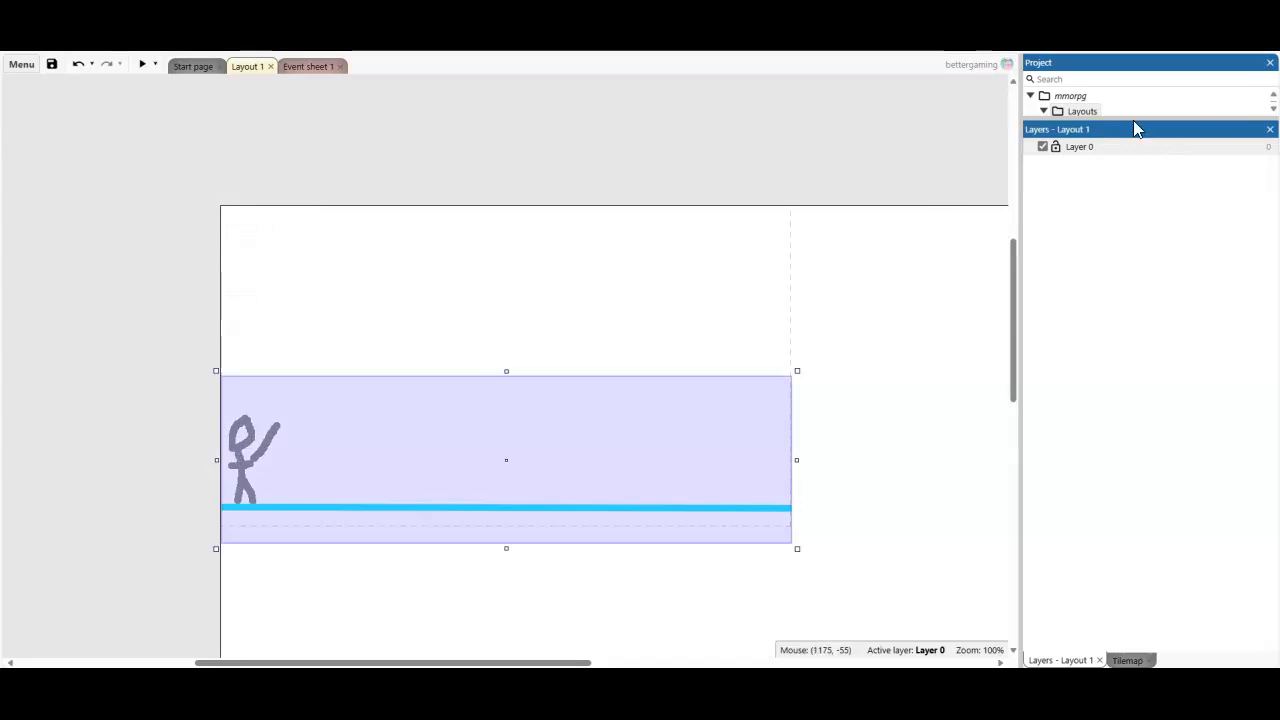
# Scroll the Project panel to find the Sprite and Sprite2 object types.
pyautogui.scroll(-1, 1277, 113)
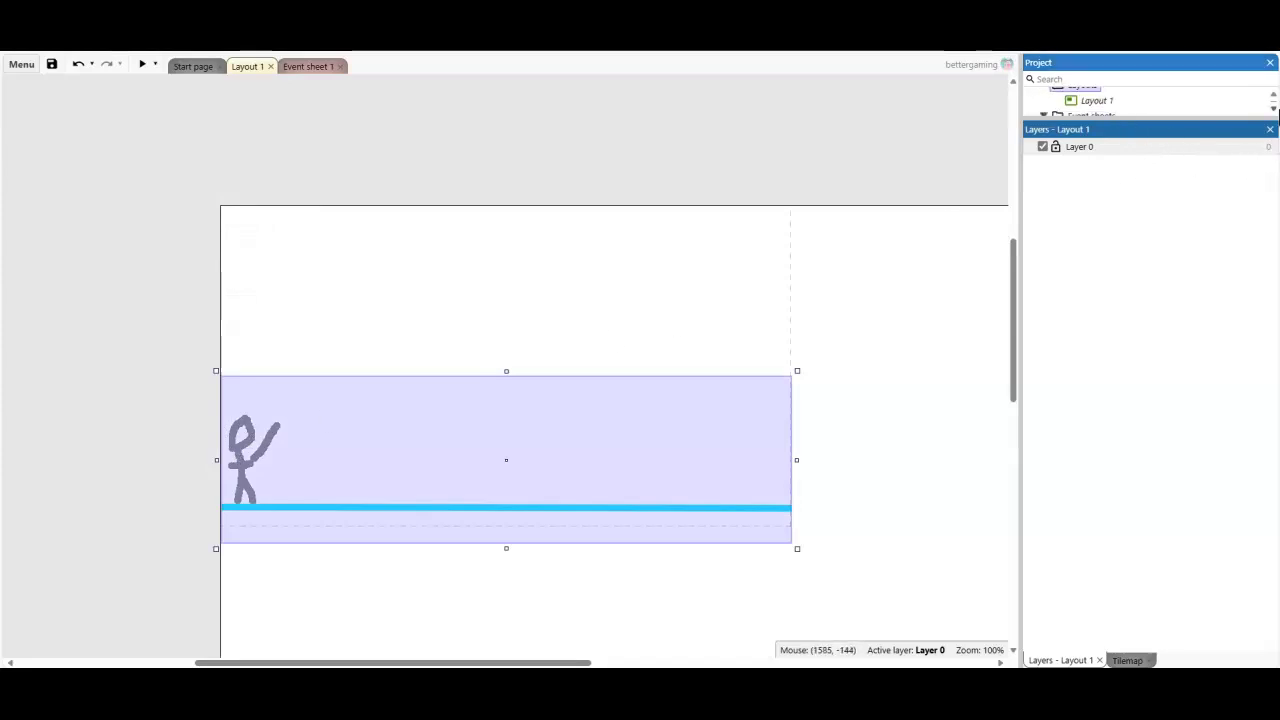
pyautogui.scroll(-1, 1262, 100)
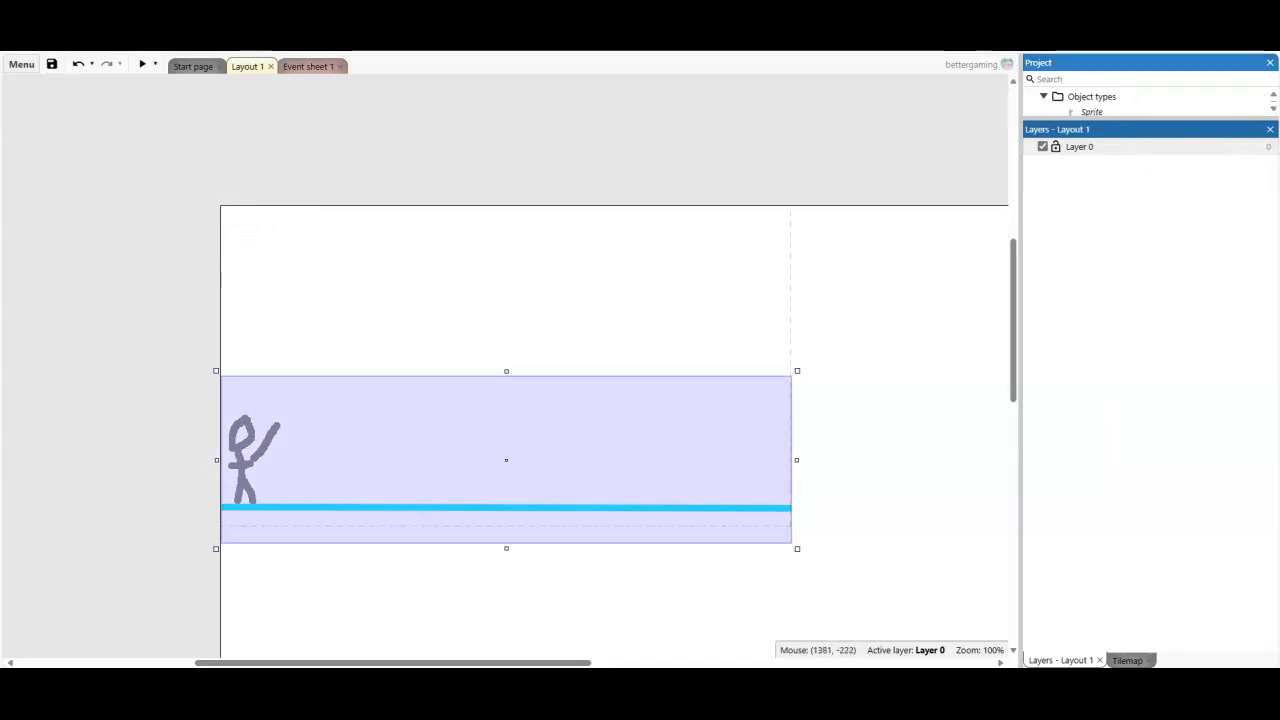
pyautogui.scroll(1, 1085, 108)
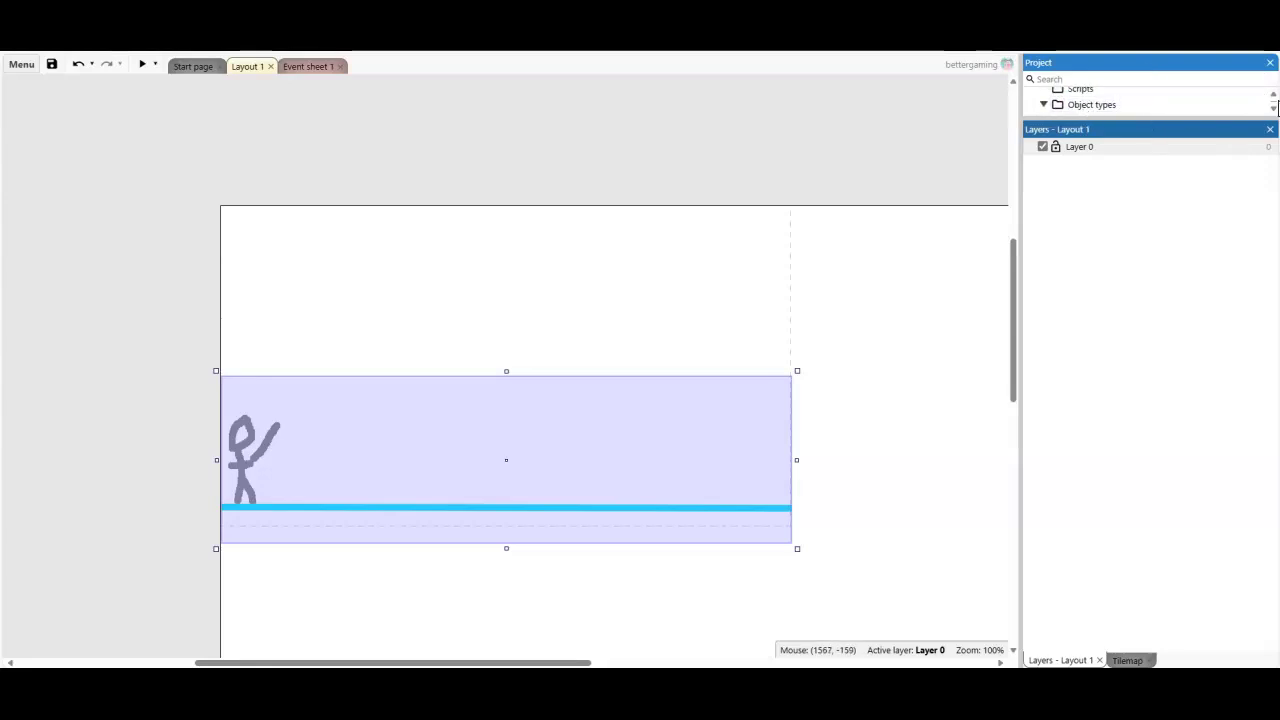
pyautogui.scroll(-3, 1272, 108)
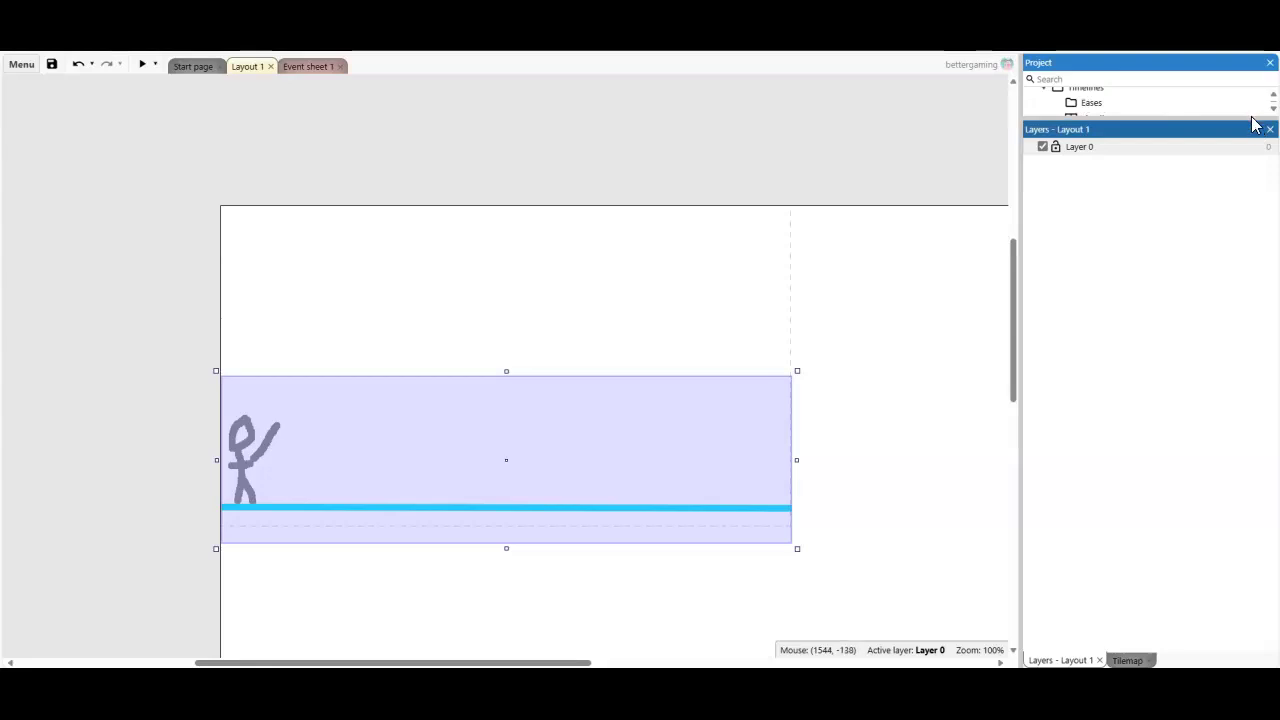
# Enlarge the Project panel and check the player Sprite's behaviors, finding Platform.
pyautogui.moveTo(1251, 116)
pyautogui.mouseDown()
pyautogui.moveTo(1242, 446)
pyautogui.moveTo(1254, 430)
pyautogui.mouseUp()
pyautogui.click(1088, 206)
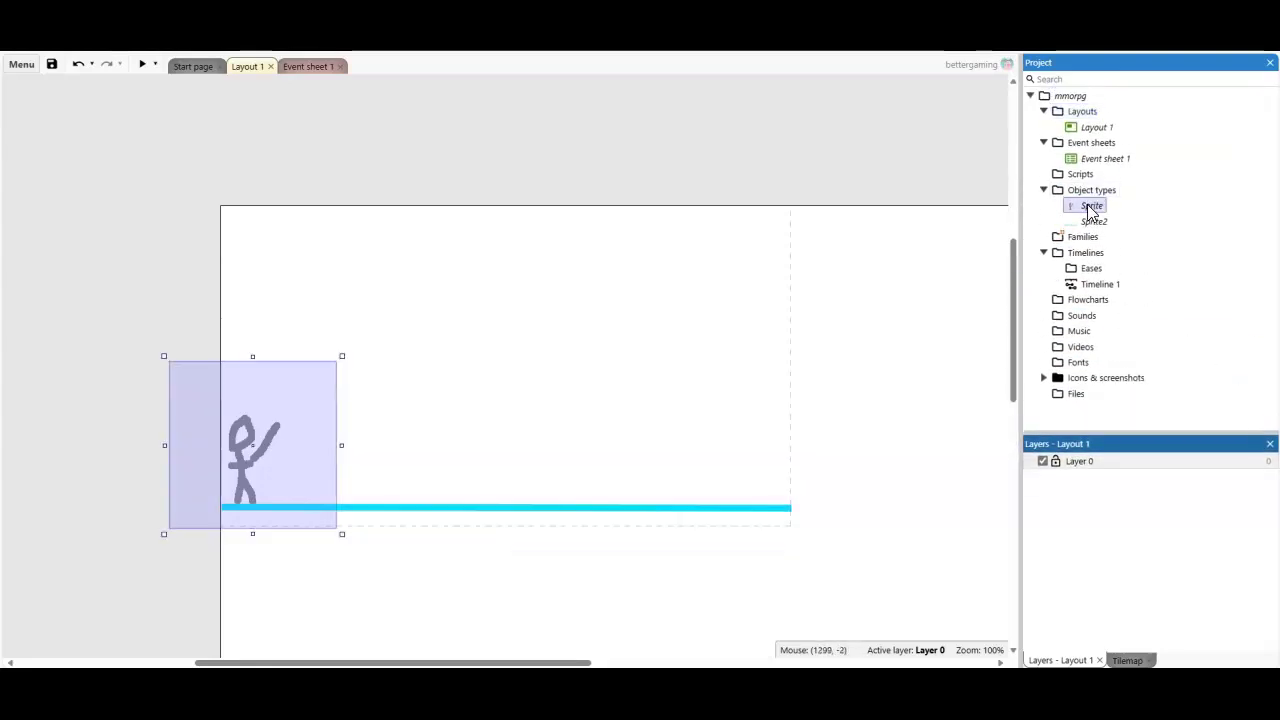
pyautogui.rightClick(1088, 207)
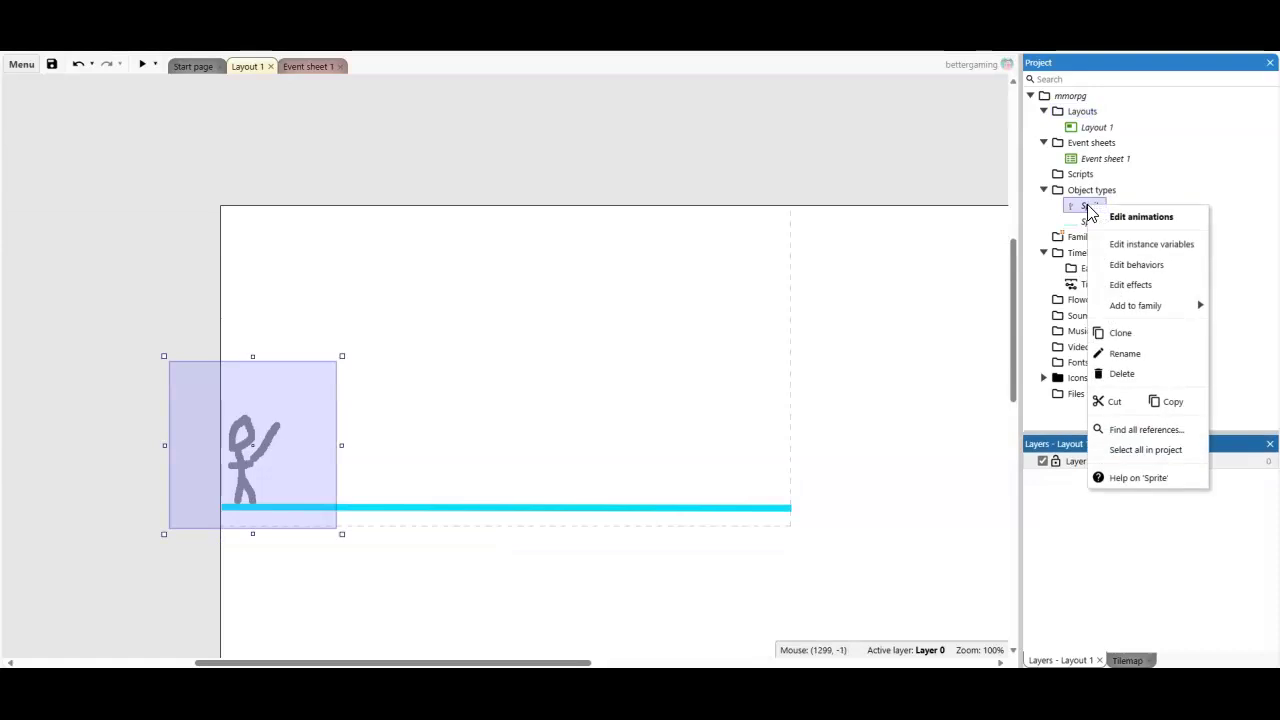
pyautogui.click(1120, 265)
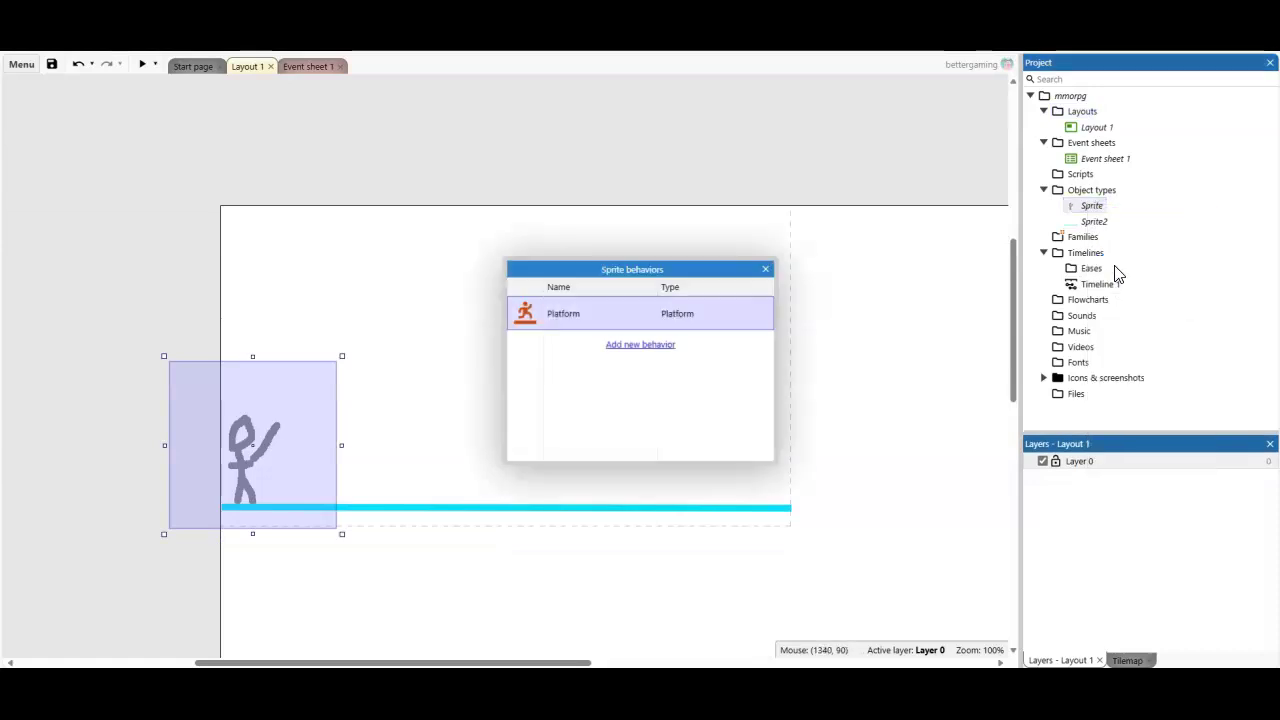
pyautogui.click(766, 270)
# Check Sprite2's behaviors, confirming the ground has Solid.
pyautogui.rightClick(1094, 221)
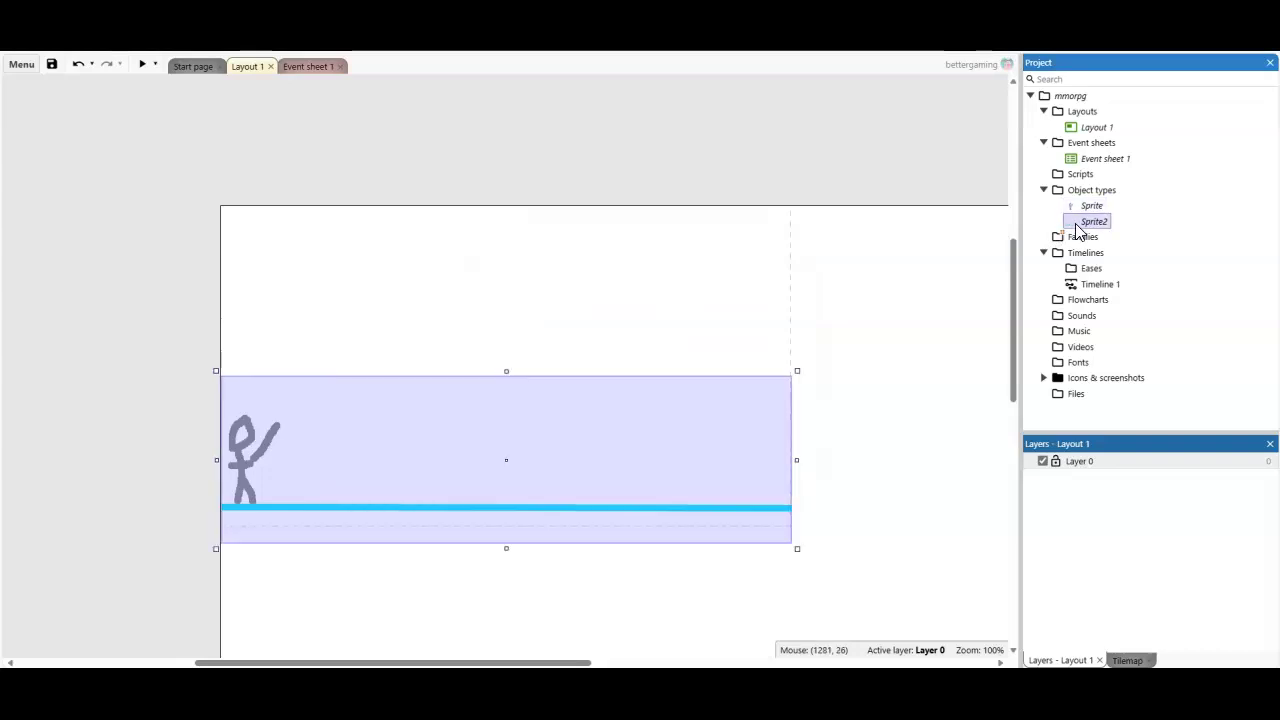
pyautogui.click(1122, 283)
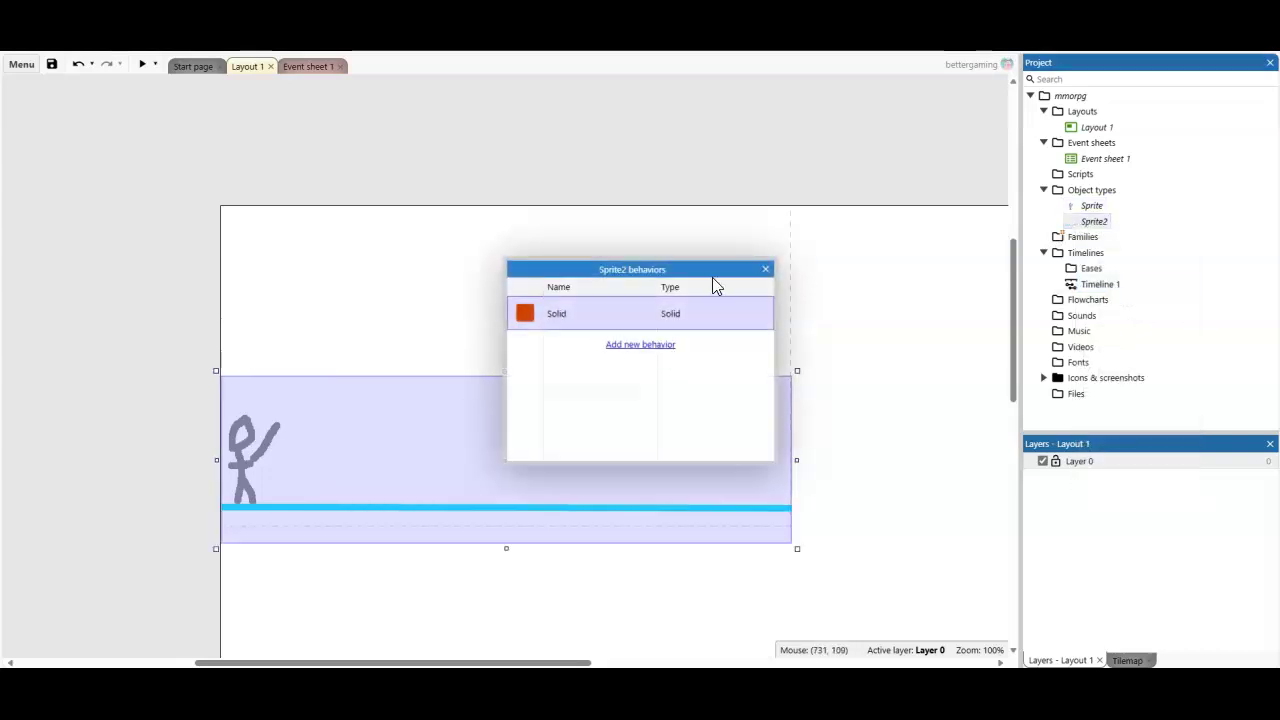
pyautogui.click(766, 269)
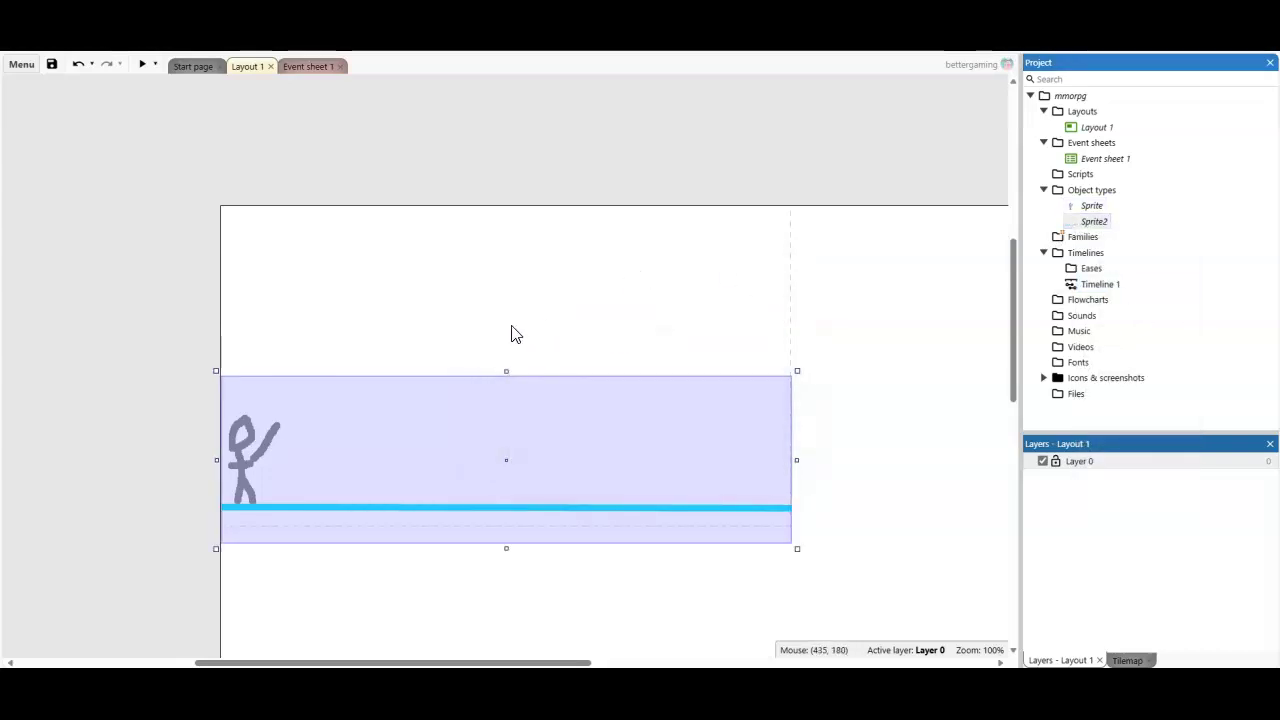
# Save the project, run a browser preview, and close the Edge preview window.
pyautogui.click(697, 294)
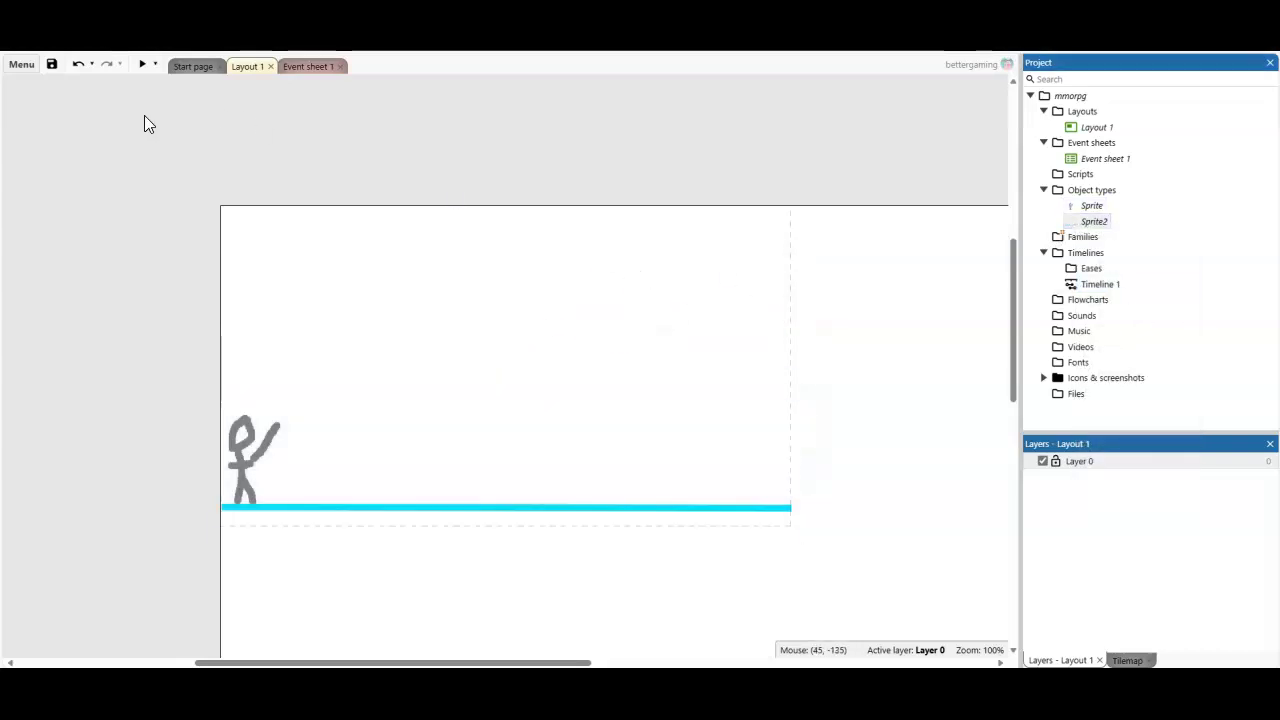
pyautogui.click(52, 64)
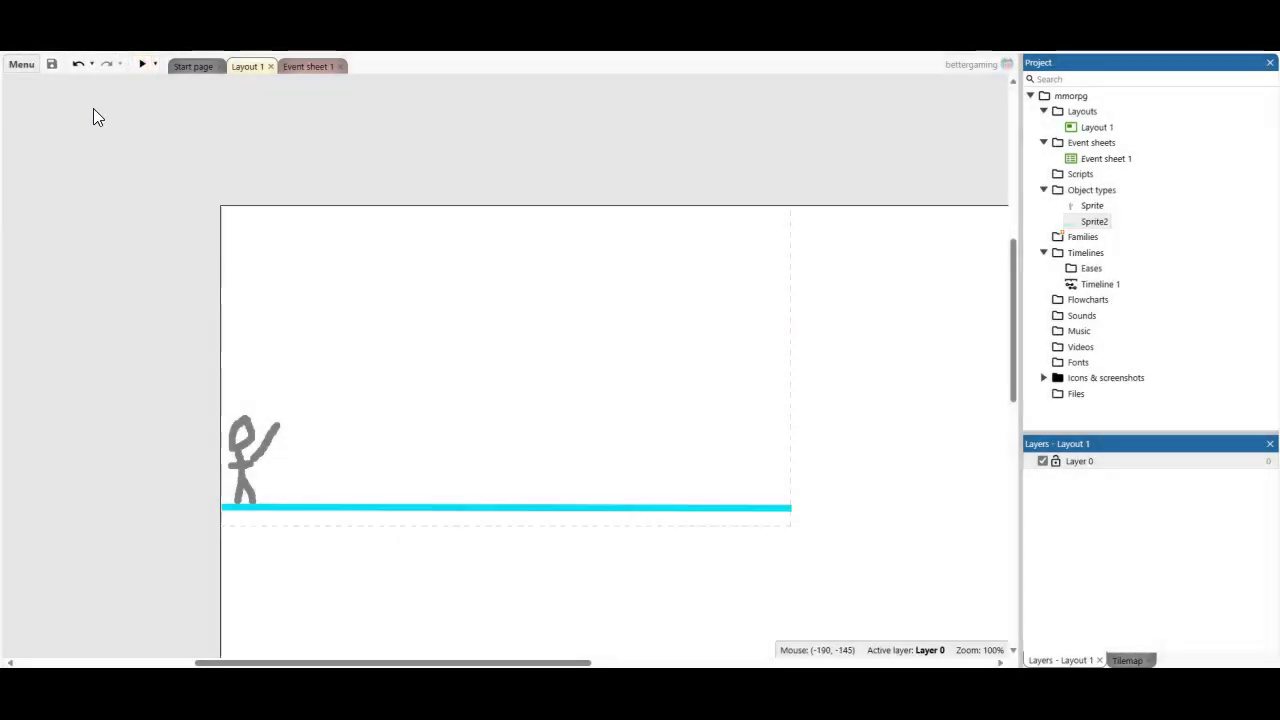
pyautogui.click(142, 64)
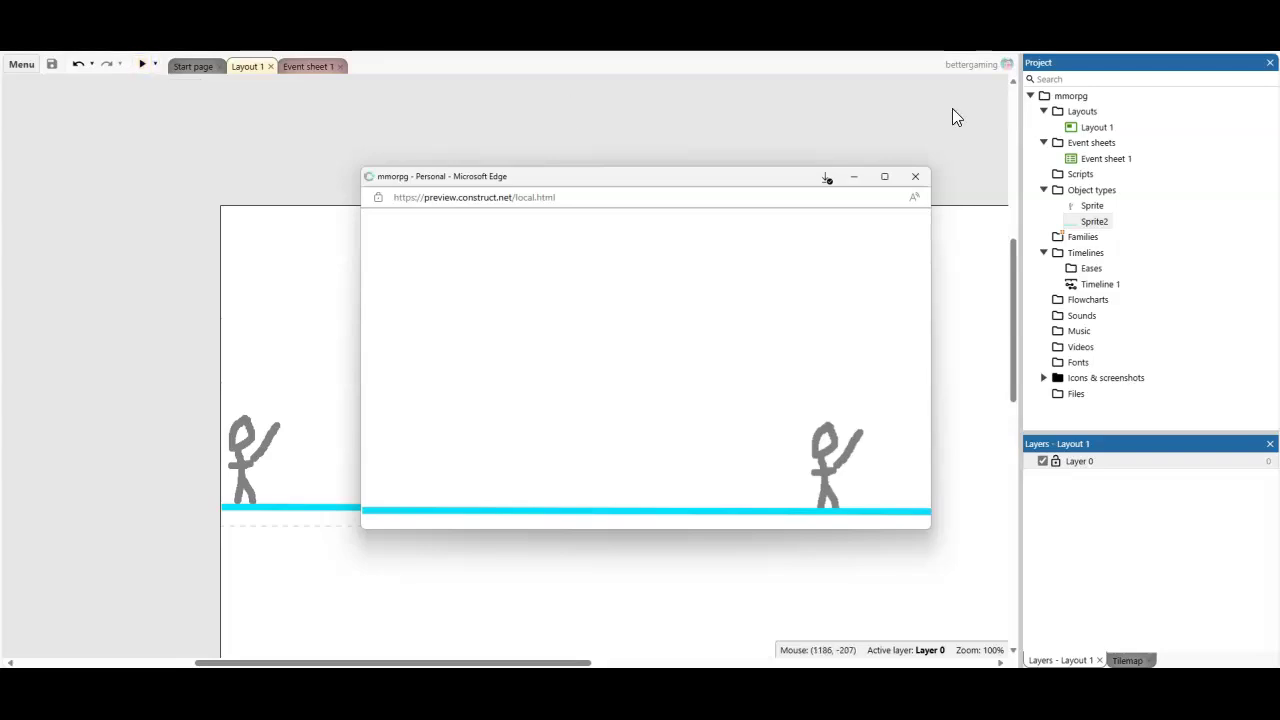
pyautogui.click(915, 176)
# Insert a new Sprite object and place it on the layout.
pyautogui.rightClick(542, 342)
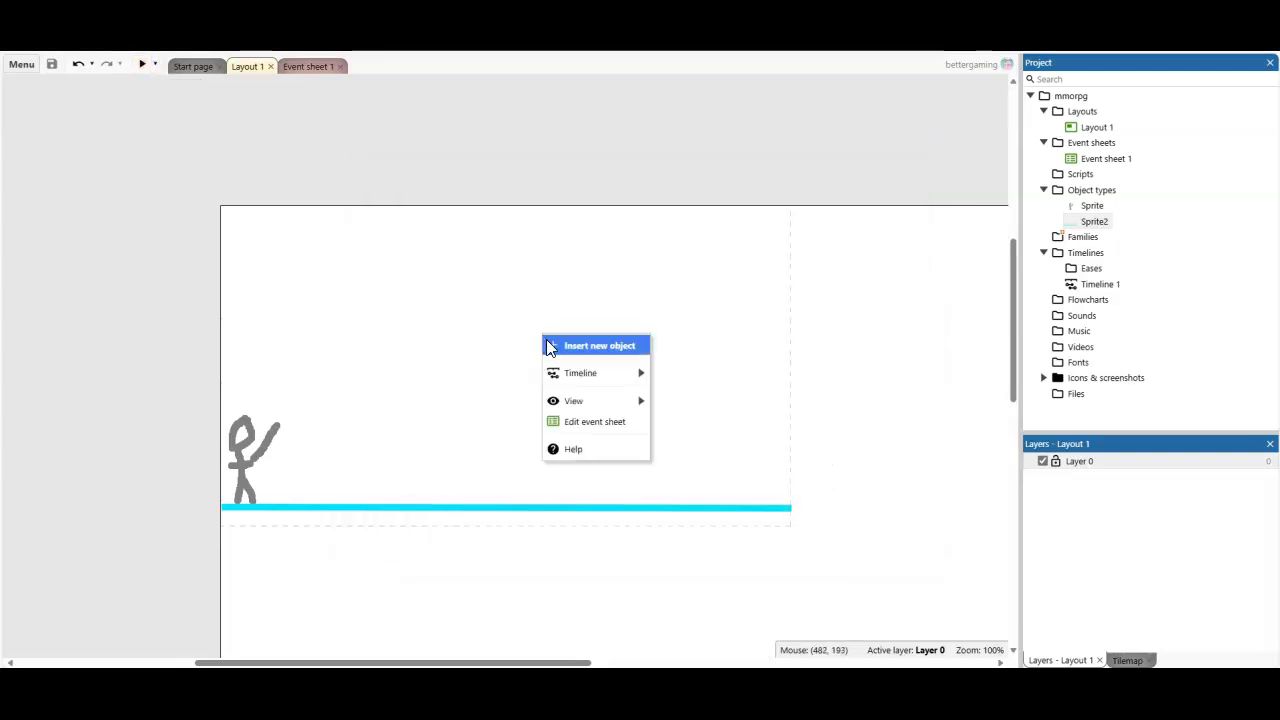
pyautogui.click(549, 350)
pyautogui.scroll(-1, 705, 405)
pyautogui.click(757, 395)
pyautogui.click(750, 515)
pyautogui.click(566, 406)
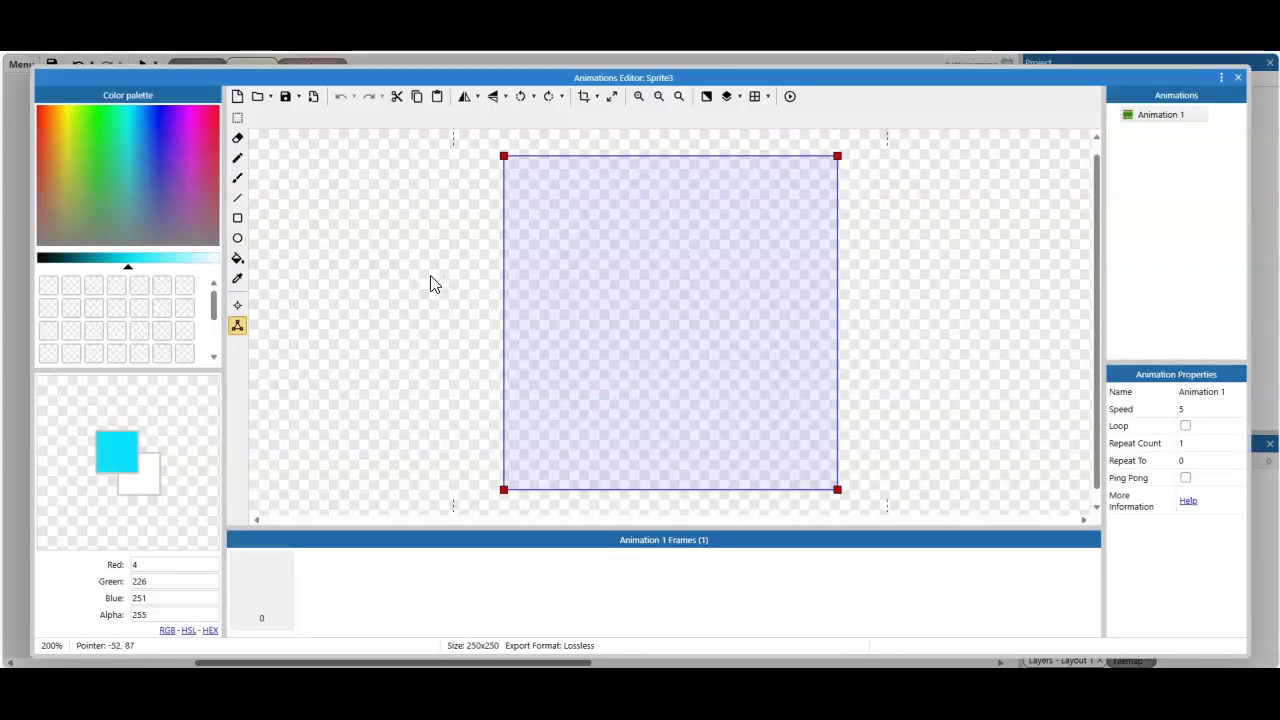
# Choose the Line tool and a teal drawing colour.
pyautogui.click(238, 198)
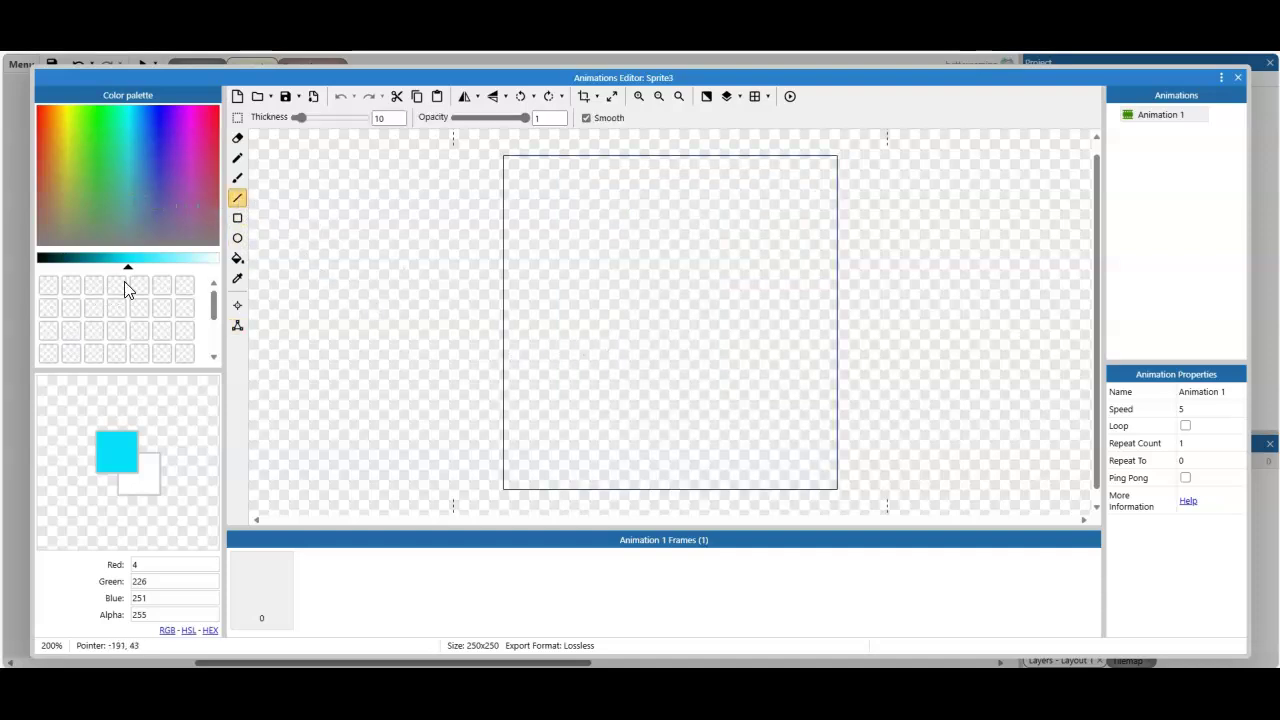
pyautogui.click(86, 238)
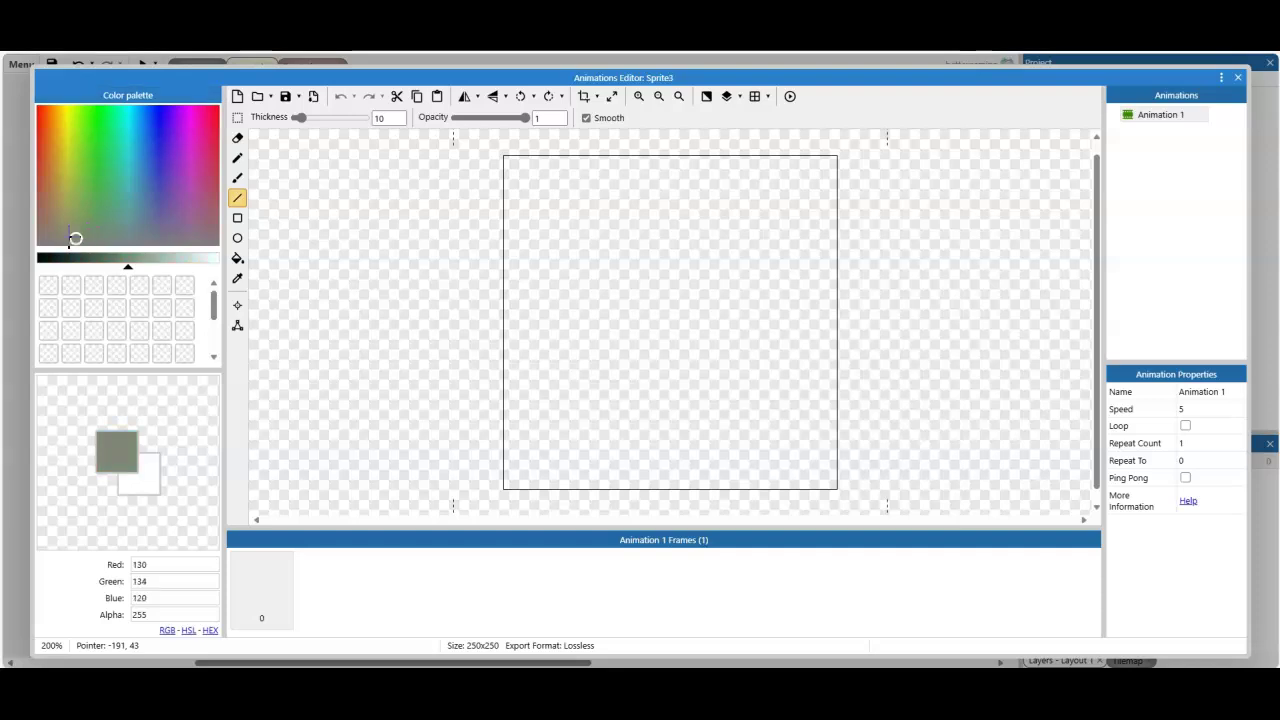
pyautogui.moveTo(75, 238)
pyautogui.mouseDown()
pyautogui.moveTo(121, 120)
pyautogui.moveTo(126, 204)
pyautogui.mouseUp()
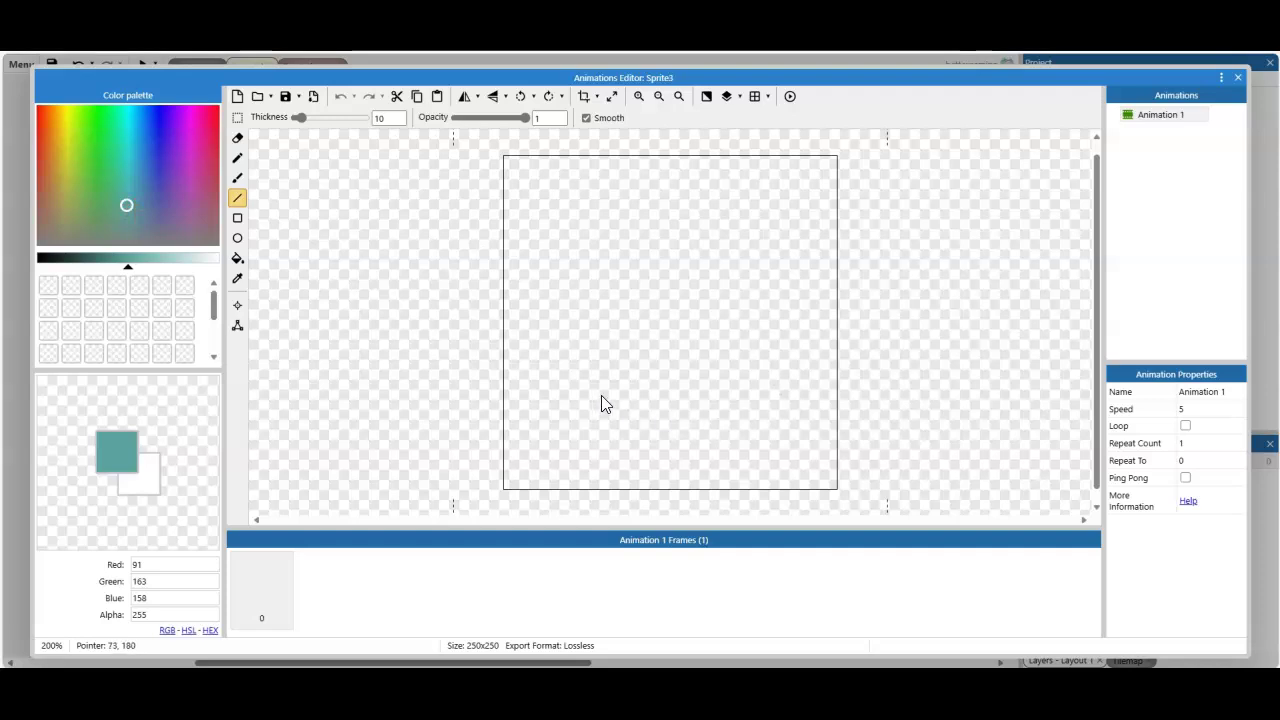
# Draw the teal square face outline, undoing and redrawing uneven edges.
pyautogui.moveTo(601, 395)
pyautogui.mouseDown()
pyautogui.moveTo(587, 281)
pyautogui.moveTo(598, 231)
pyautogui.moveTo(717, 240)
pyautogui.mouseUp()
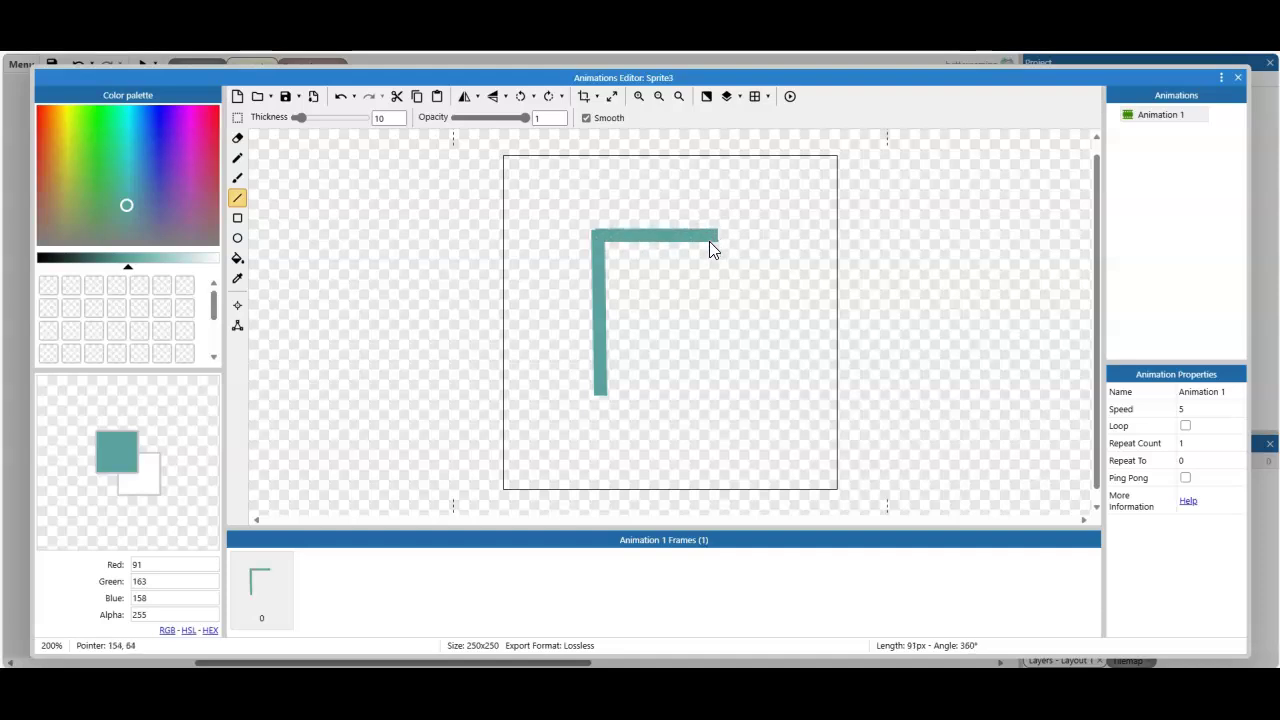
pyautogui.moveTo(710, 240); pyautogui.dragTo(705, 300)
pyautogui.click(340, 98)
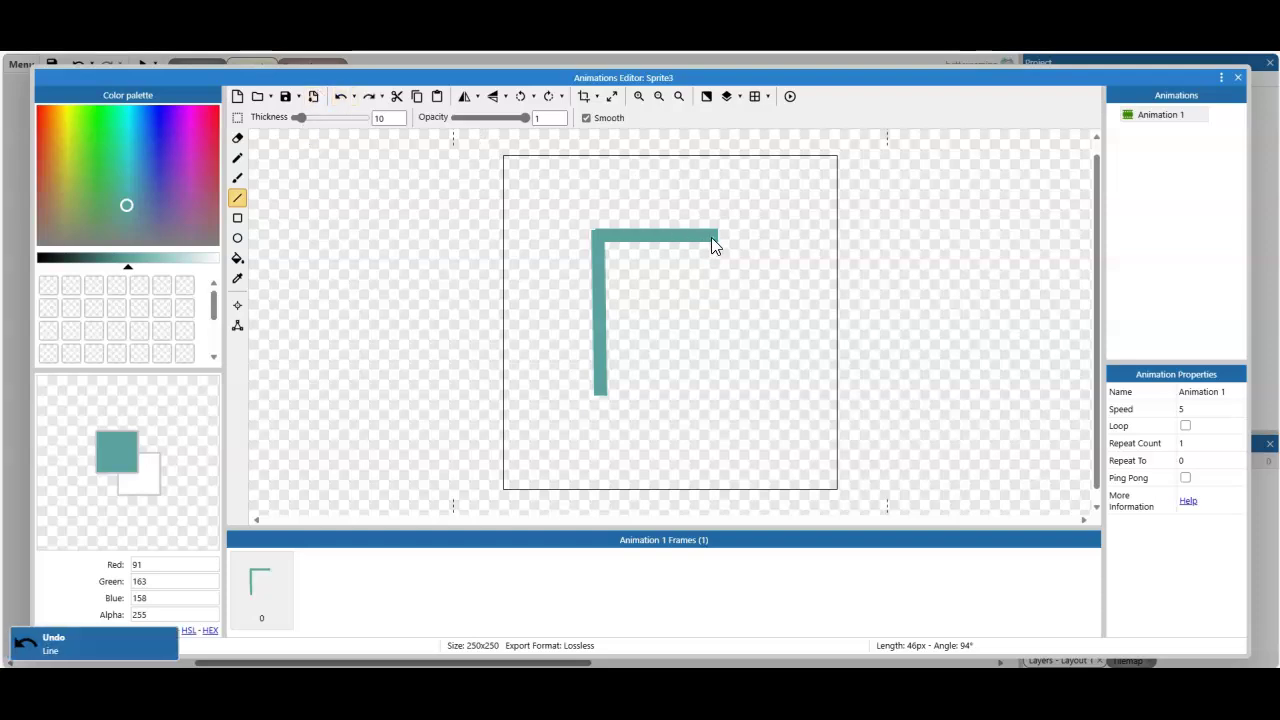
pyautogui.moveTo(711, 240); pyautogui.dragTo(705, 323)
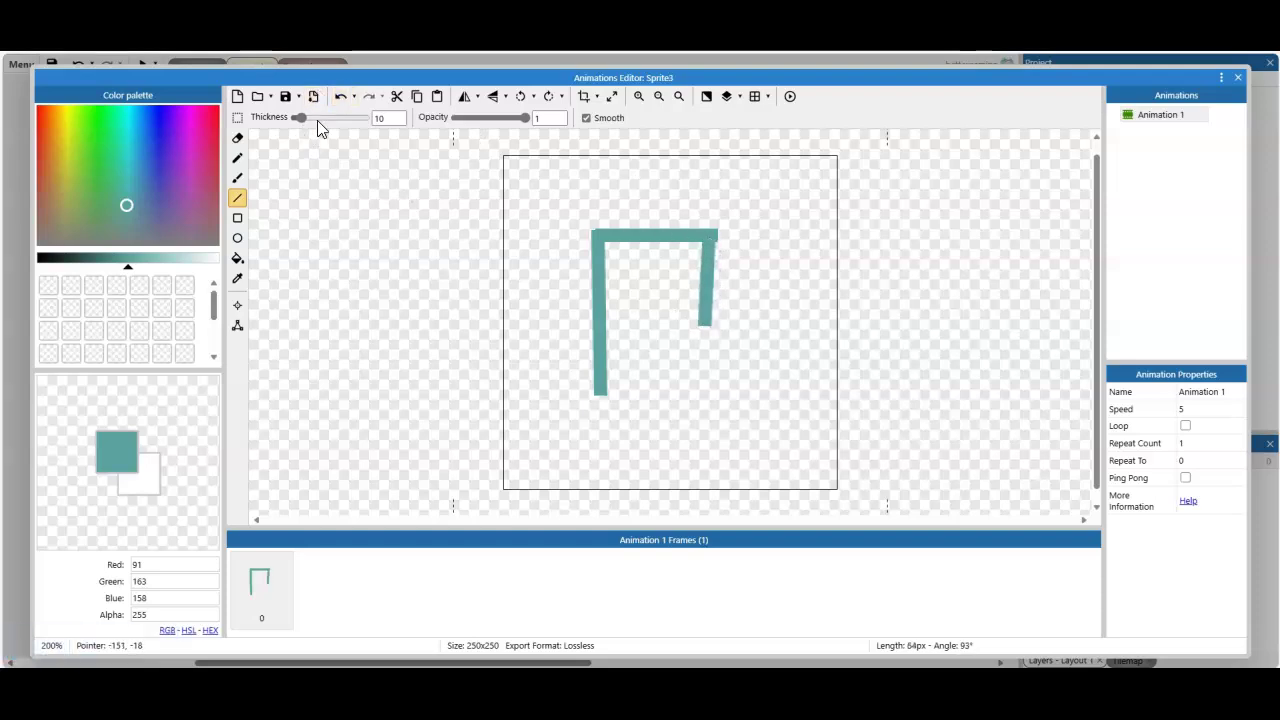
pyautogui.click(341, 97)
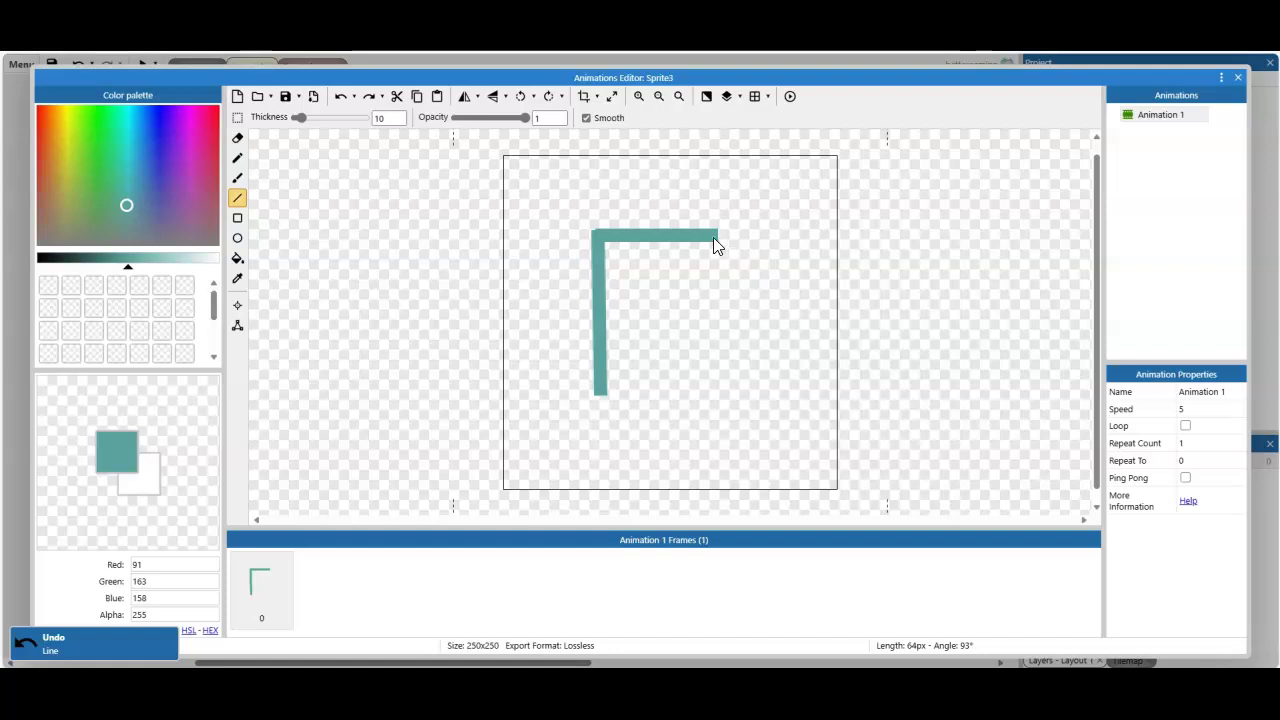
pyautogui.moveTo(713, 237)
pyautogui.mouseDown()
pyautogui.moveTo(717, 403)
pyautogui.moveTo(617, 383)
pyautogui.mouseUp()
pyautogui.click(340, 96)
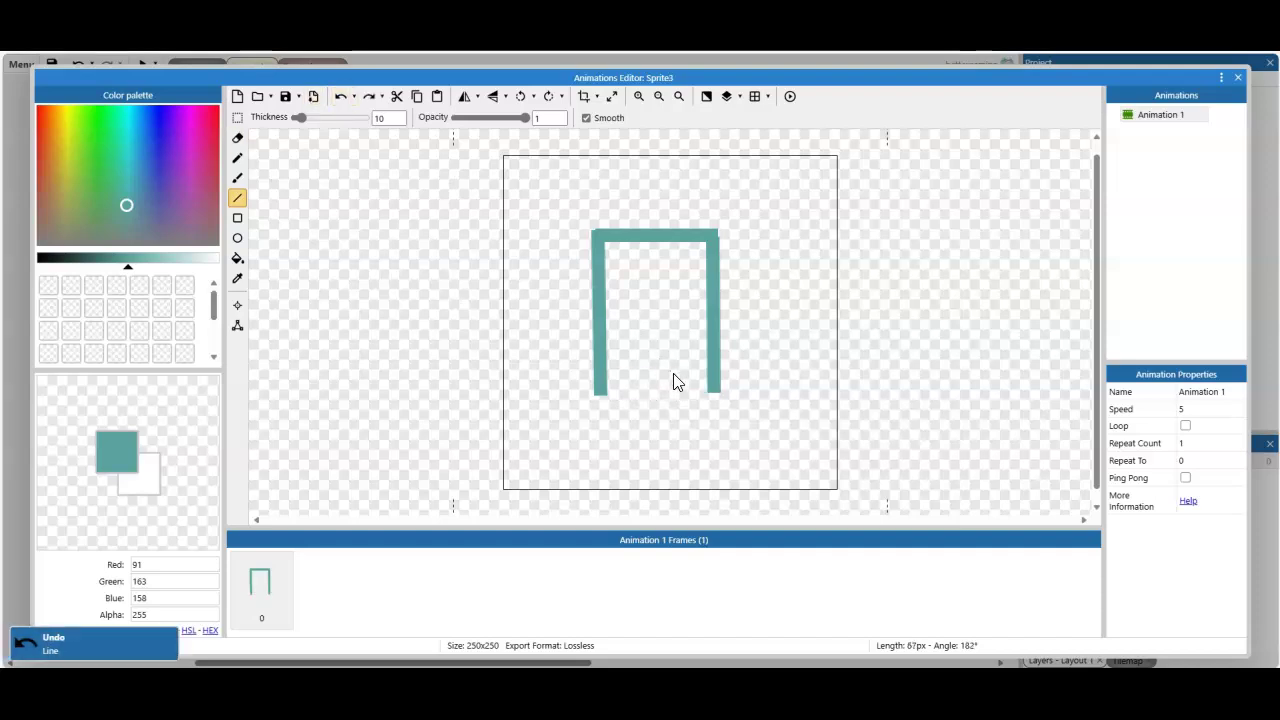
pyautogui.moveTo(709, 388); pyautogui.dragTo(605, 387)
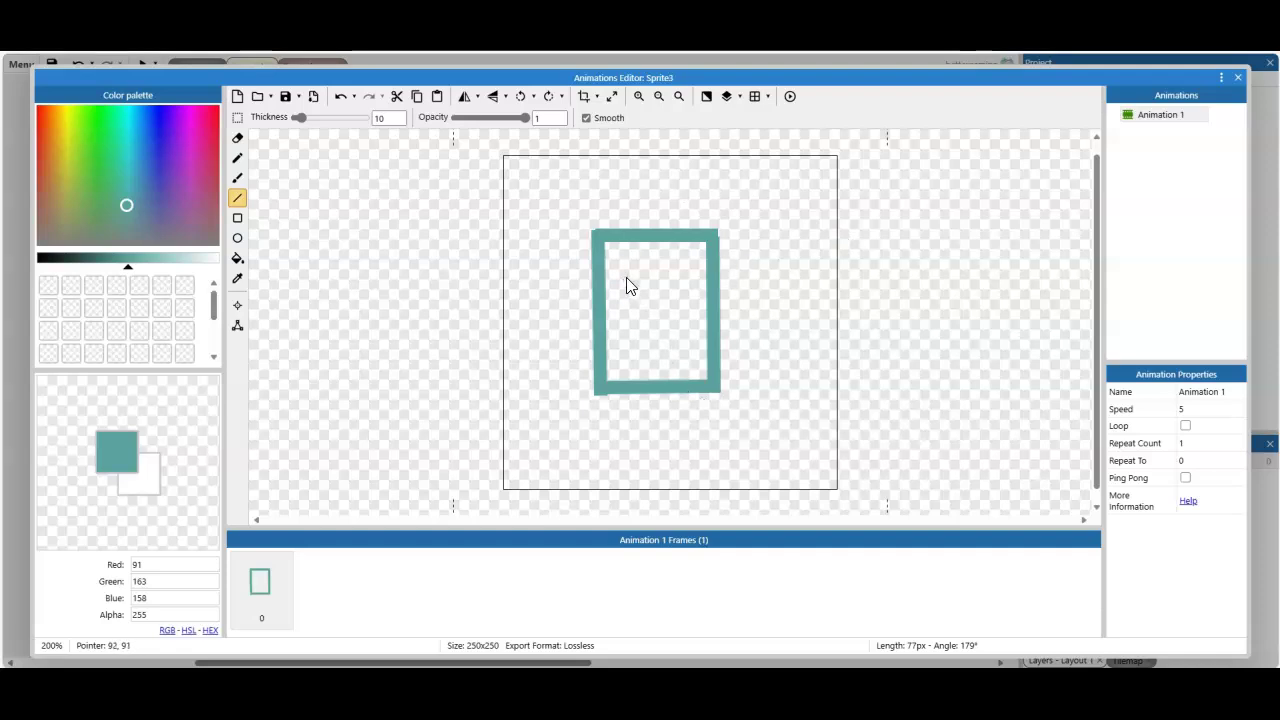
# Draw two short vertical eyes and a flat horizontal mouth inside the square.
pyautogui.moveTo(629, 268); pyautogui.dragTo(632, 305)
pyautogui.moveTo(683, 272); pyautogui.dragTo(683, 297)
pyautogui.click(340, 96)
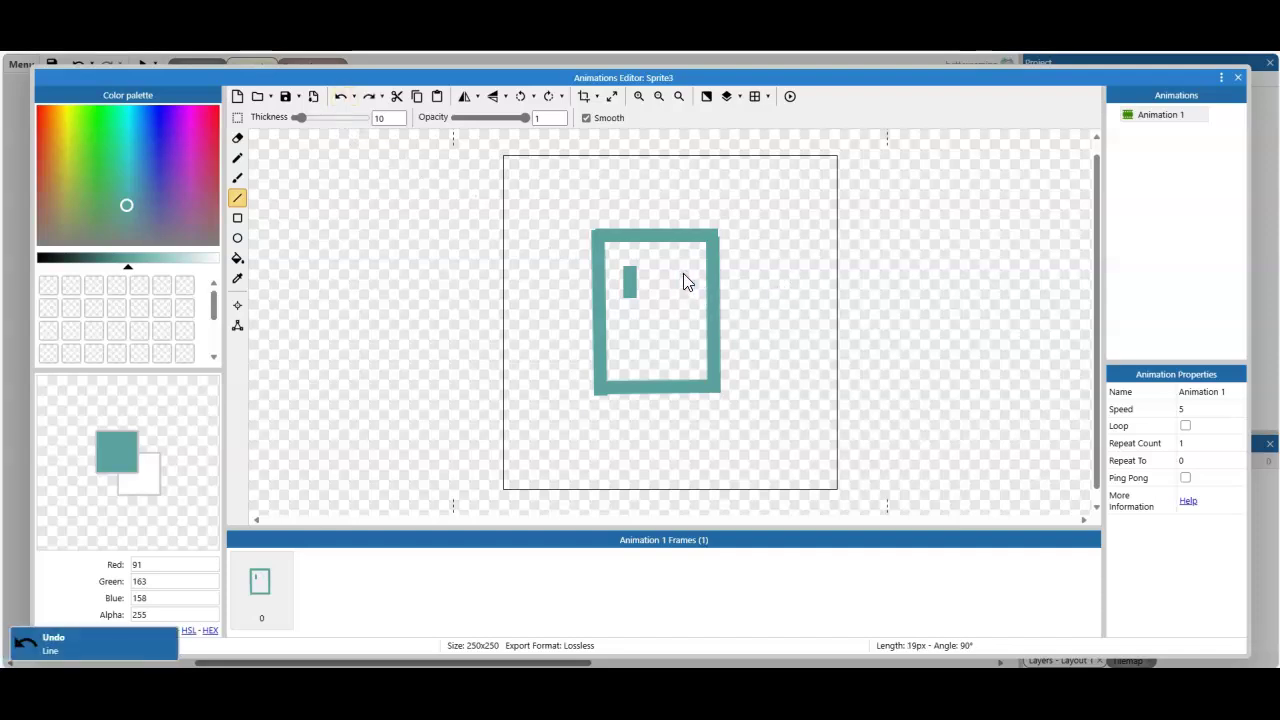
pyautogui.moveTo(680, 269); pyautogui.dragTo(675, 298)
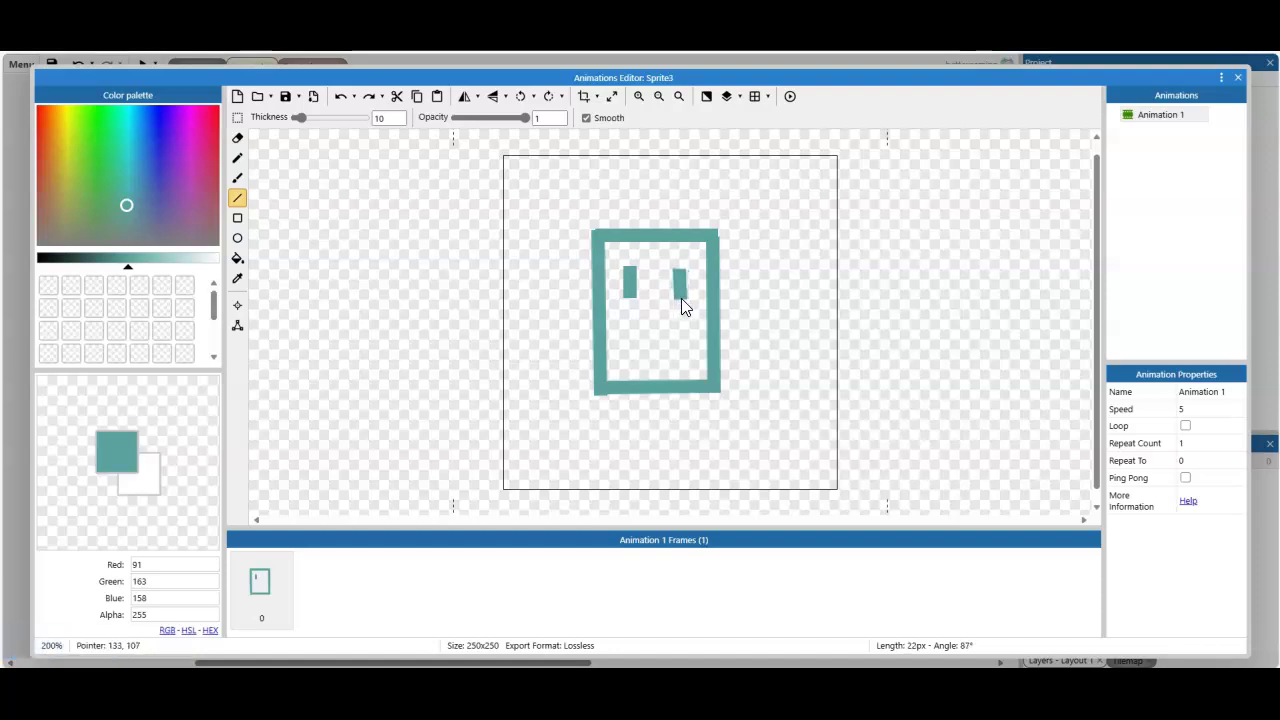
pyautogui.click(342, 96)
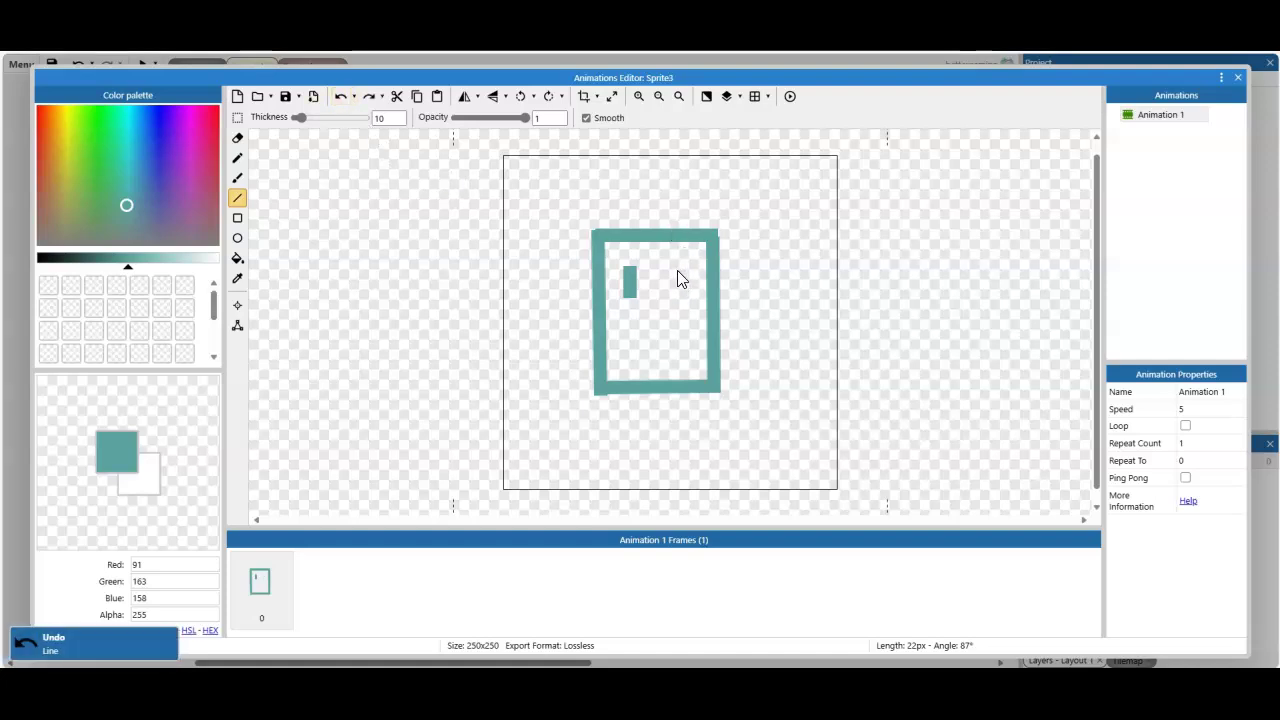
pyautogui.moveTo(677, 268); pyautogui.dragTo(678, 297)
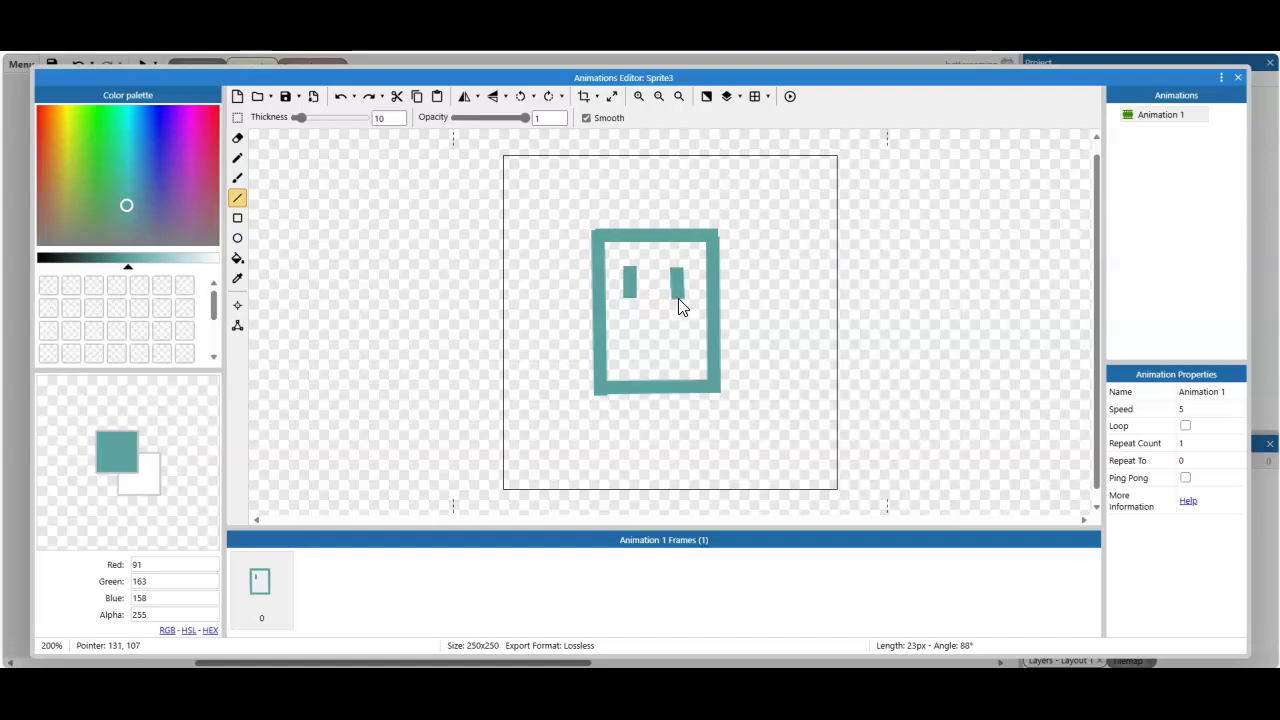
pyautogui.moveTo(678, 298); pyautogui.dragTo(678, 302)
pyautogui.moveTo(627, 358); pyautogui.dragTo(671, 358)
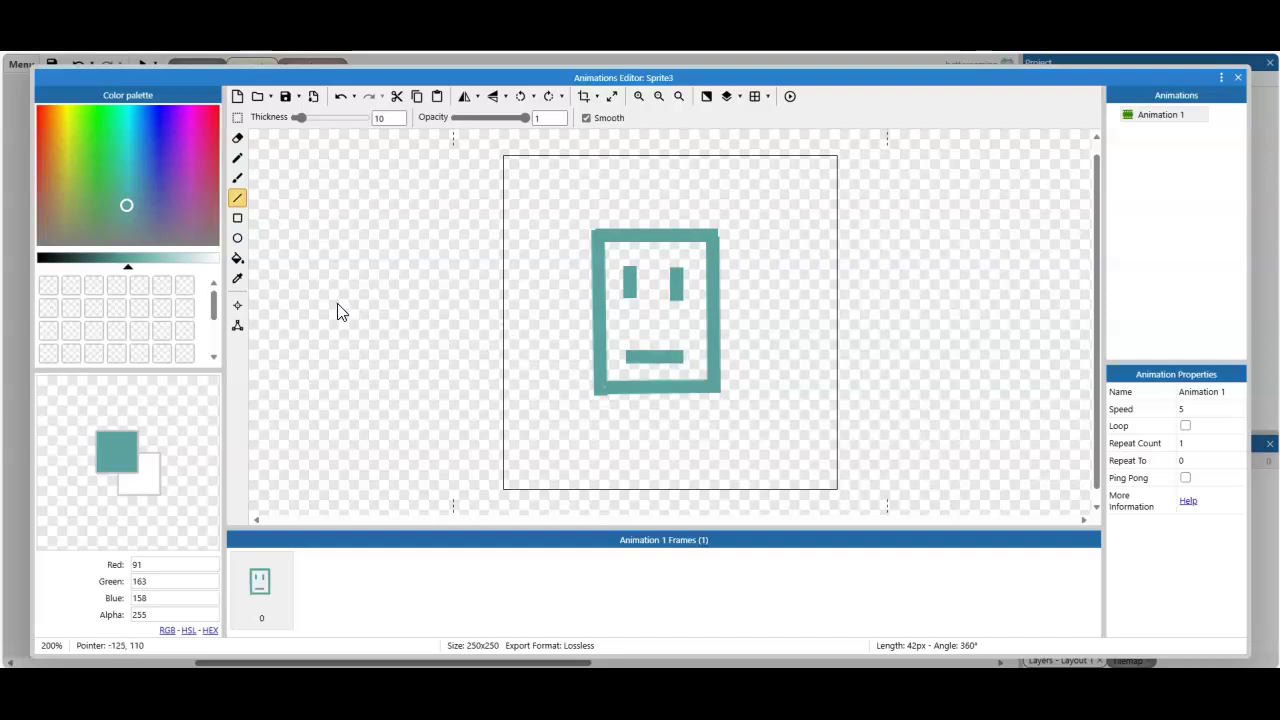
# Move the four collision polygon points onto the teal square's corners.
pyautogui.click(238, 330)
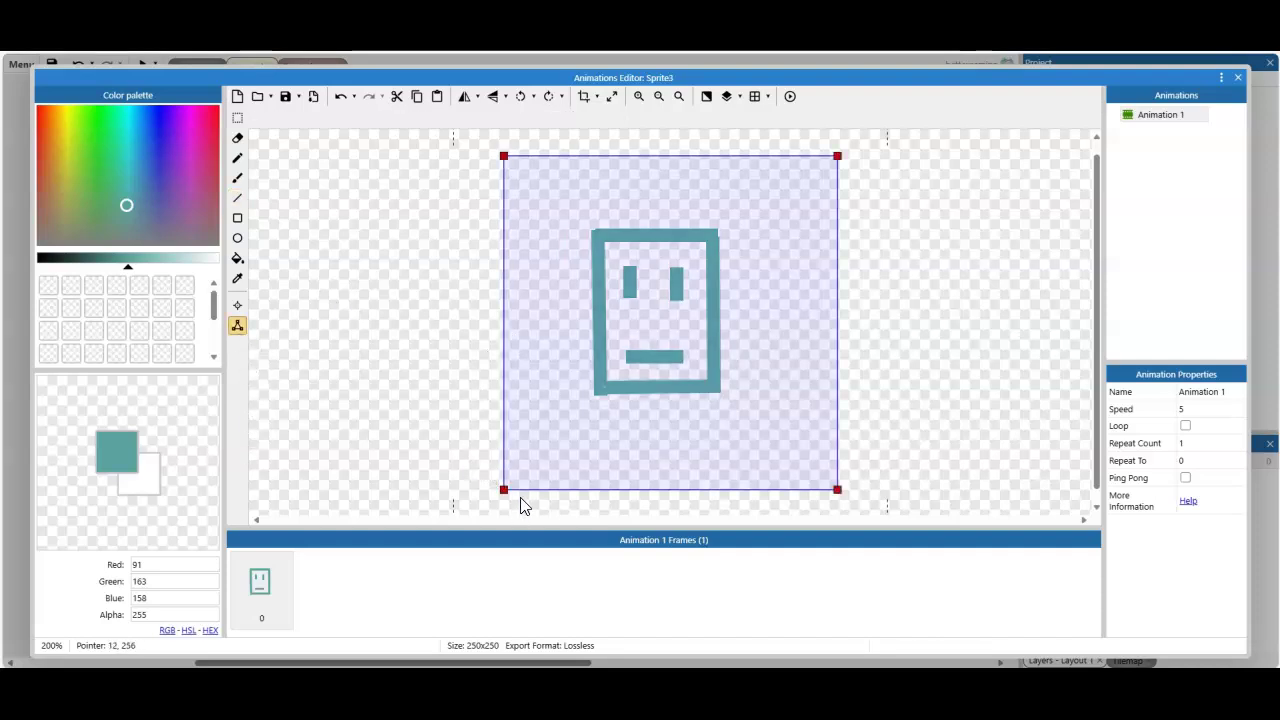
pyautogui.moveTo(504, 490); pyautogui.dragTo(598, 396)
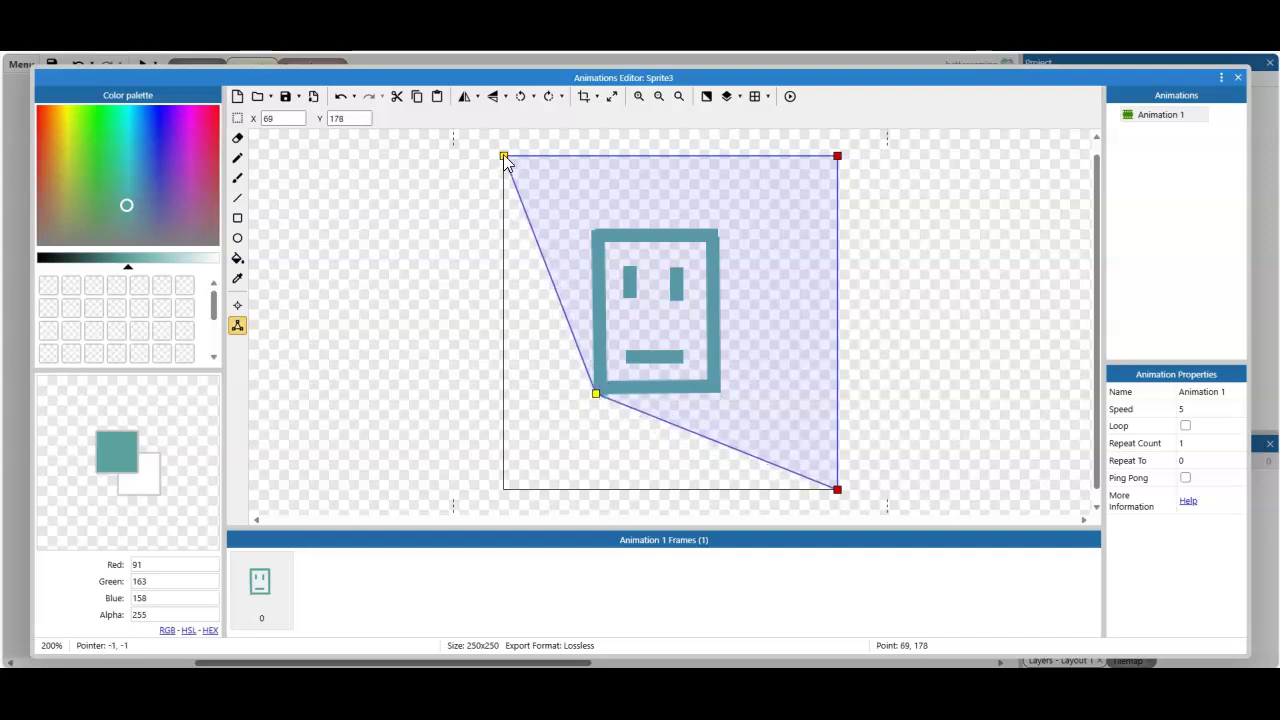
pyautogui.moveTo(504, 157); pyautogui.dragTo(597, 239)
pyautogui.moveTo(838, 158); pyautogui.dragTo(713, 236)
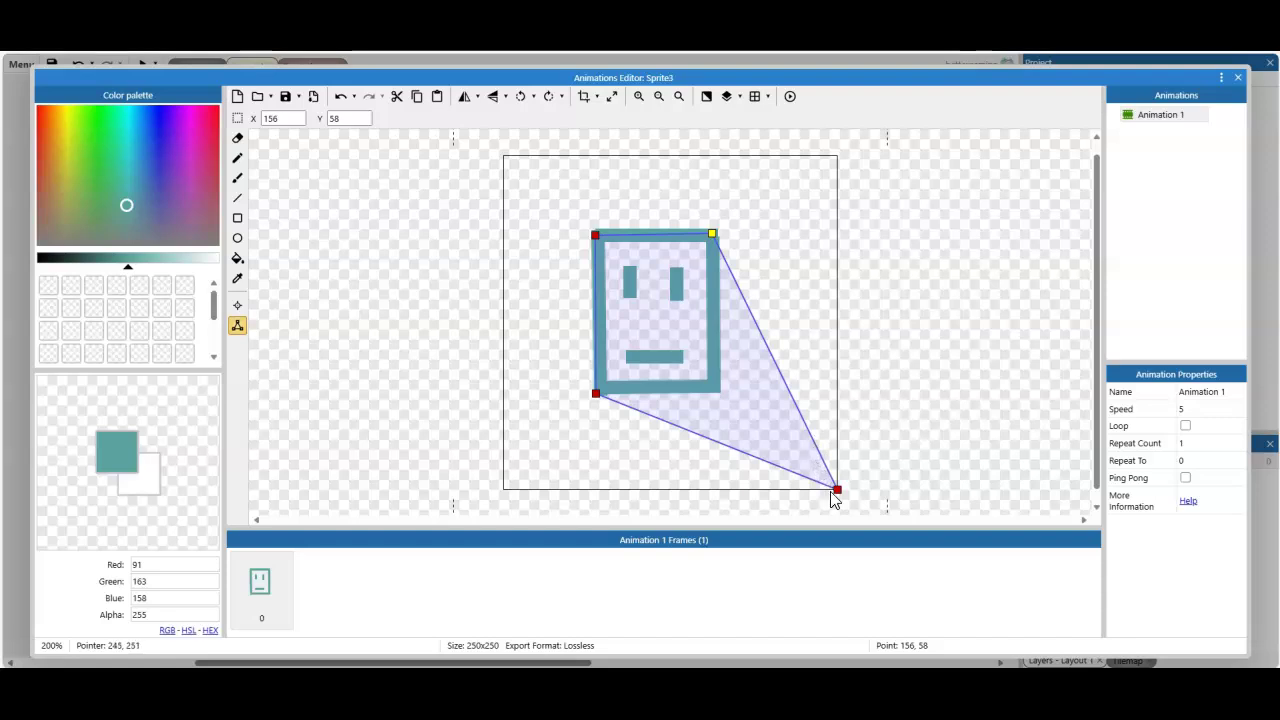
pyautogui.moveTo(838, 490); pyautogui.dragTo(717, 393)
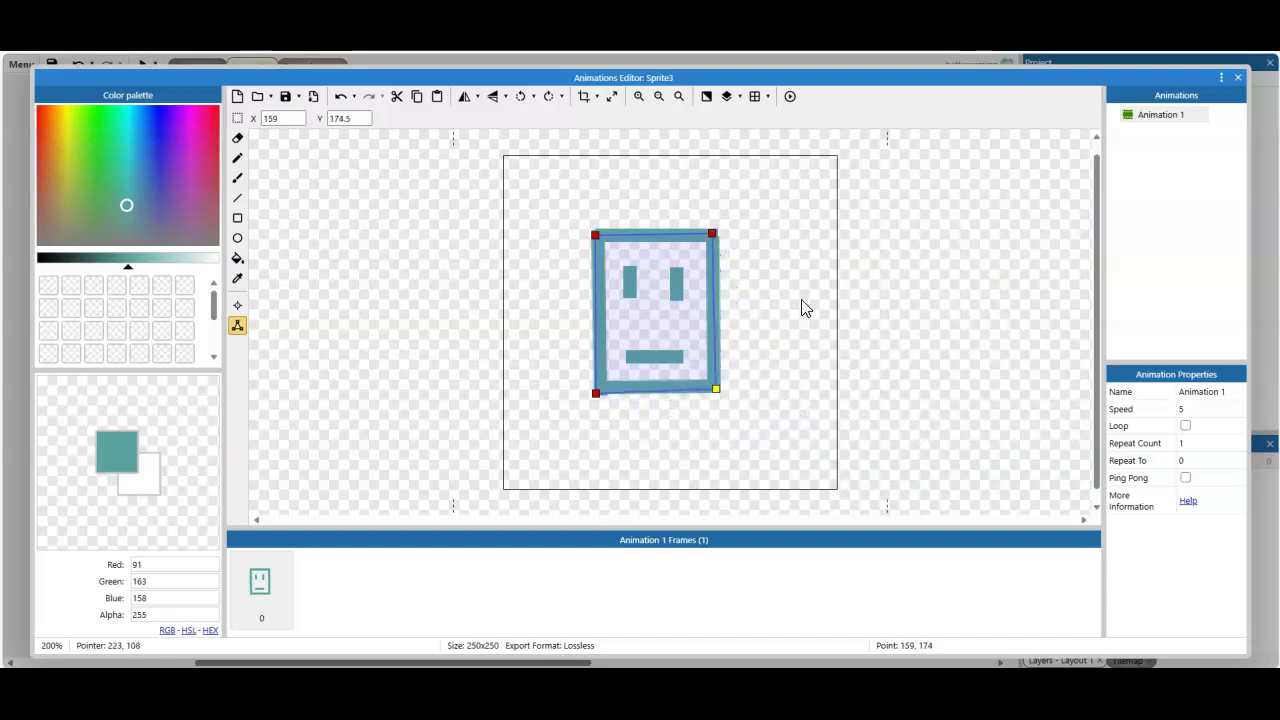
pyautogui.click(712, 234)
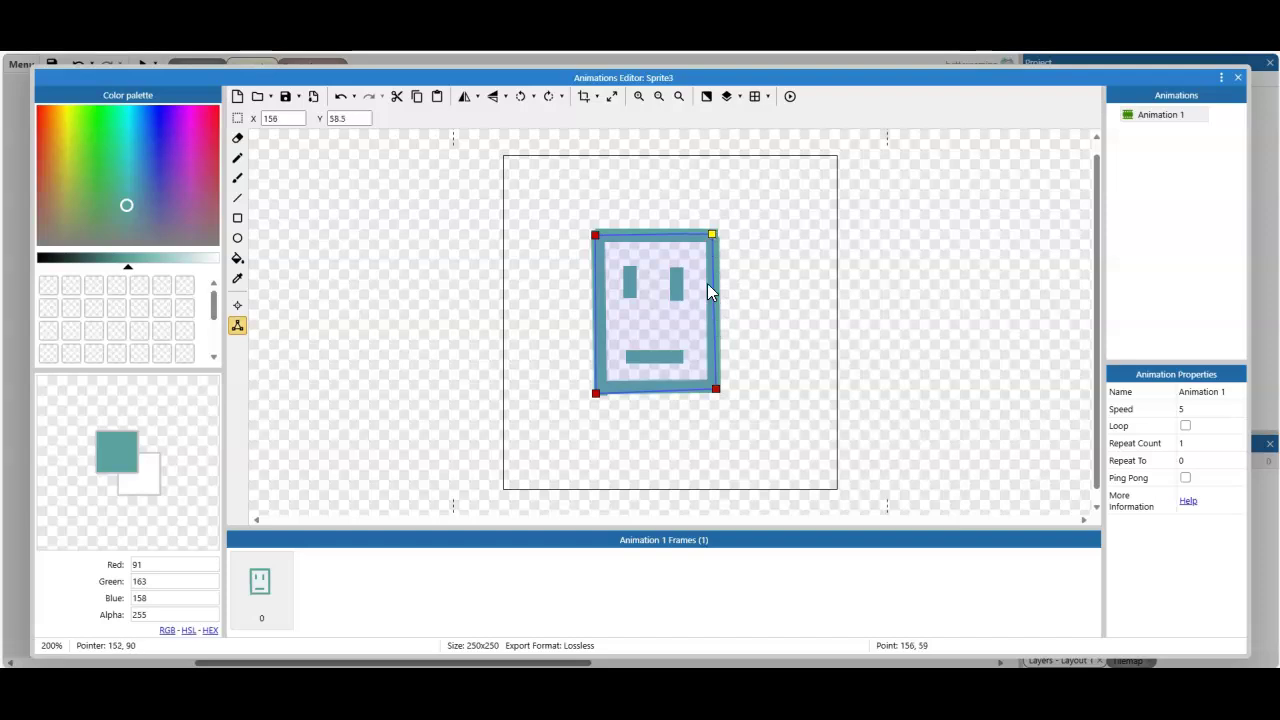
pyautogui.click(773, 272)
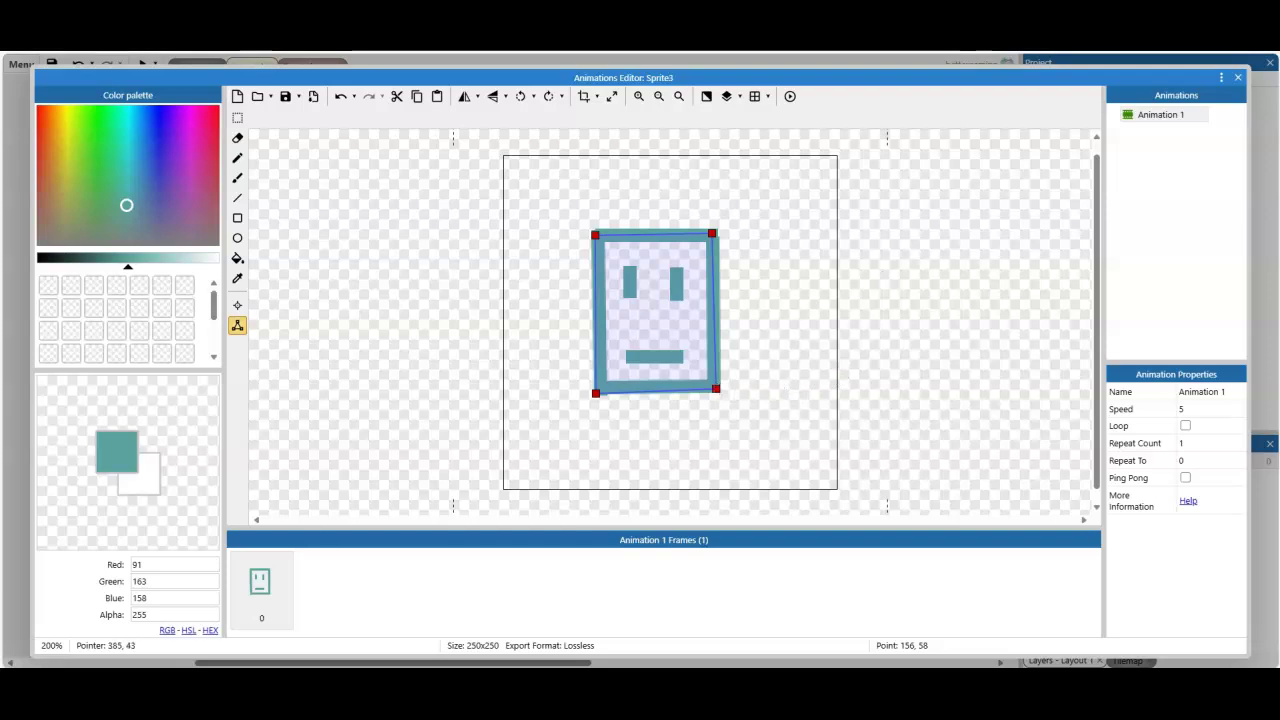
# Close the image editor, select the placed face sprite, and save the project.
pyautogui.click(1238, 84)
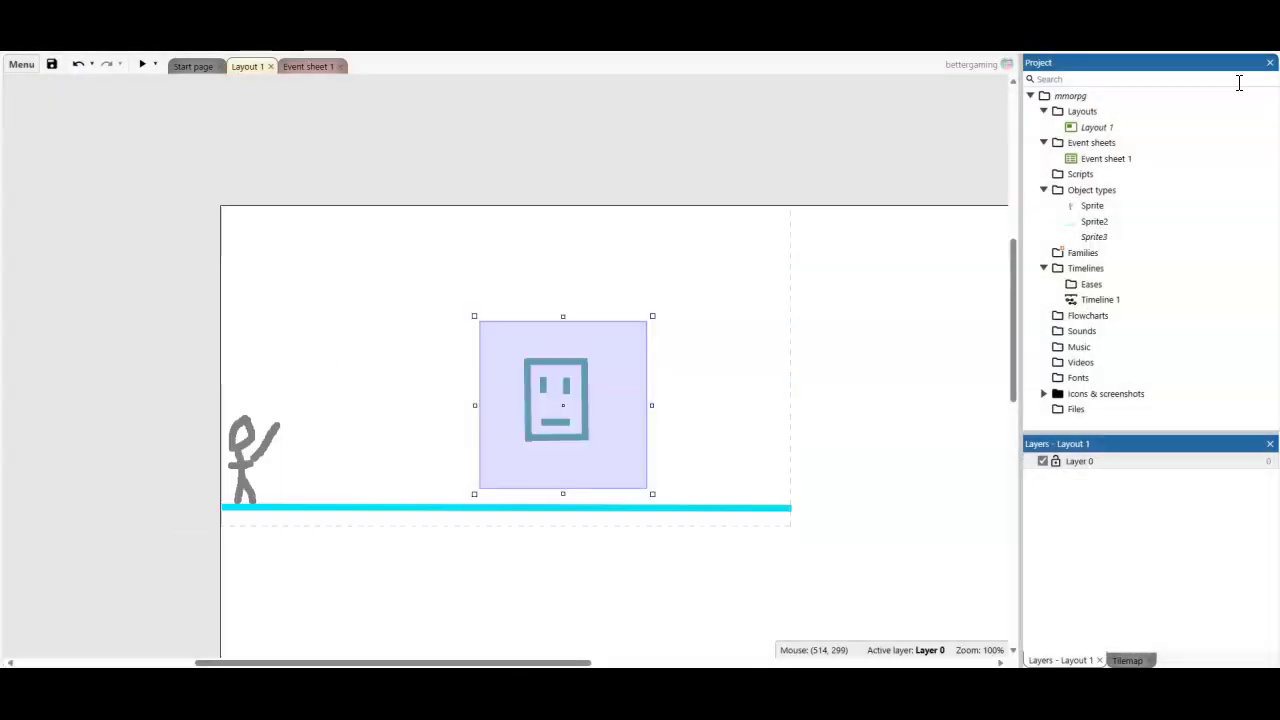
pyautogui.click(237, 449)
pyautogui.click(534, 380)
pyautogui.click(50, 64)
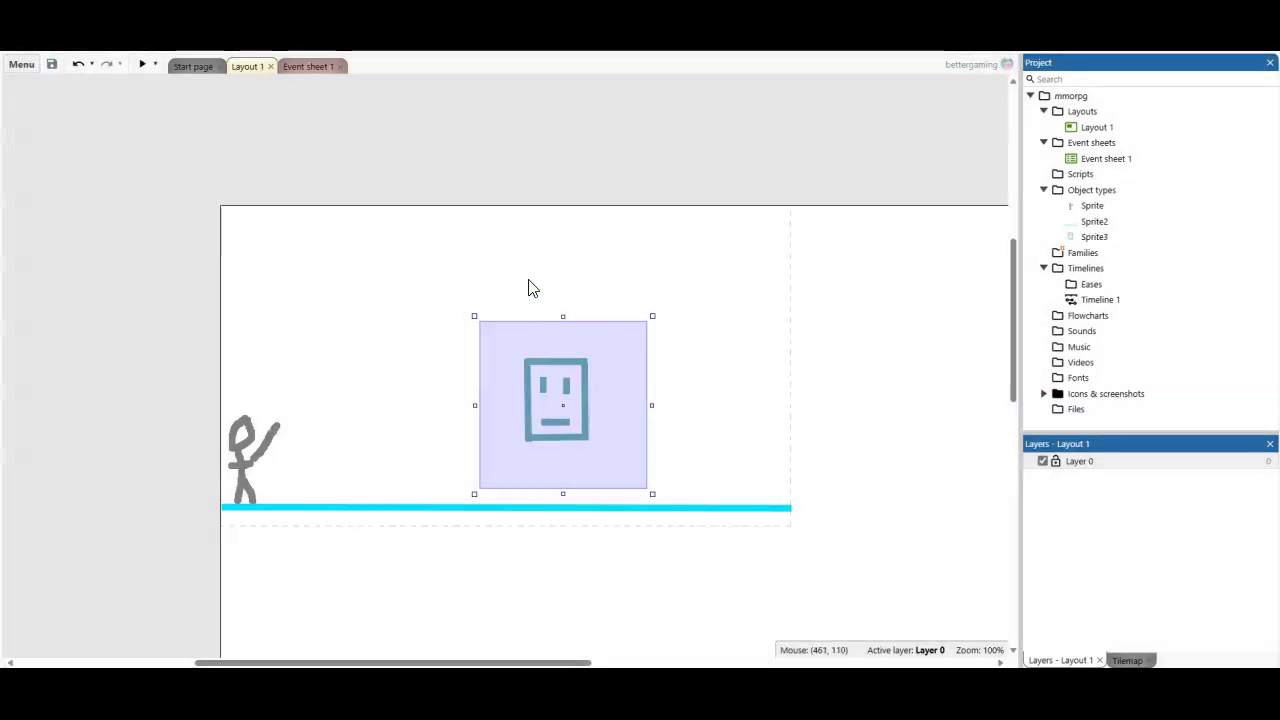
# Reselect the face sprite, glance at Event sheet 1, and return to Layout 1.
pyautogui.click(535, 287)
pyautogui.click(541, 382)
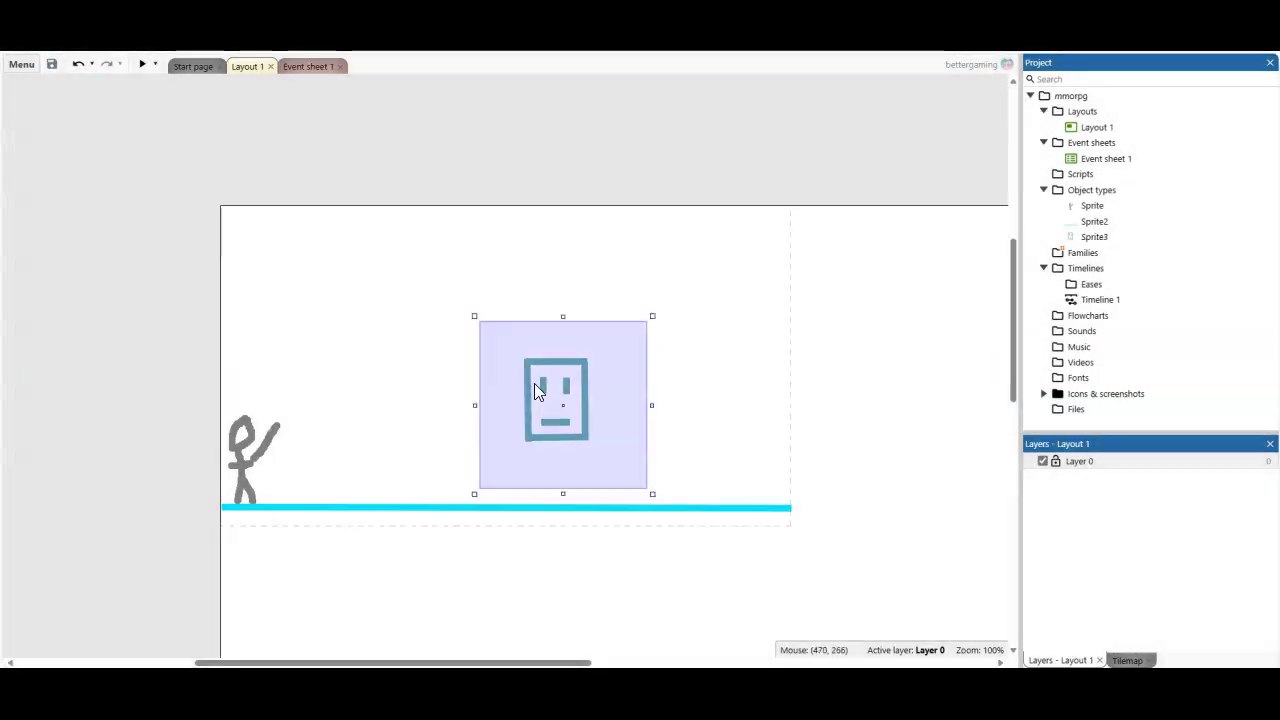
pyautogui.click(310, 68)
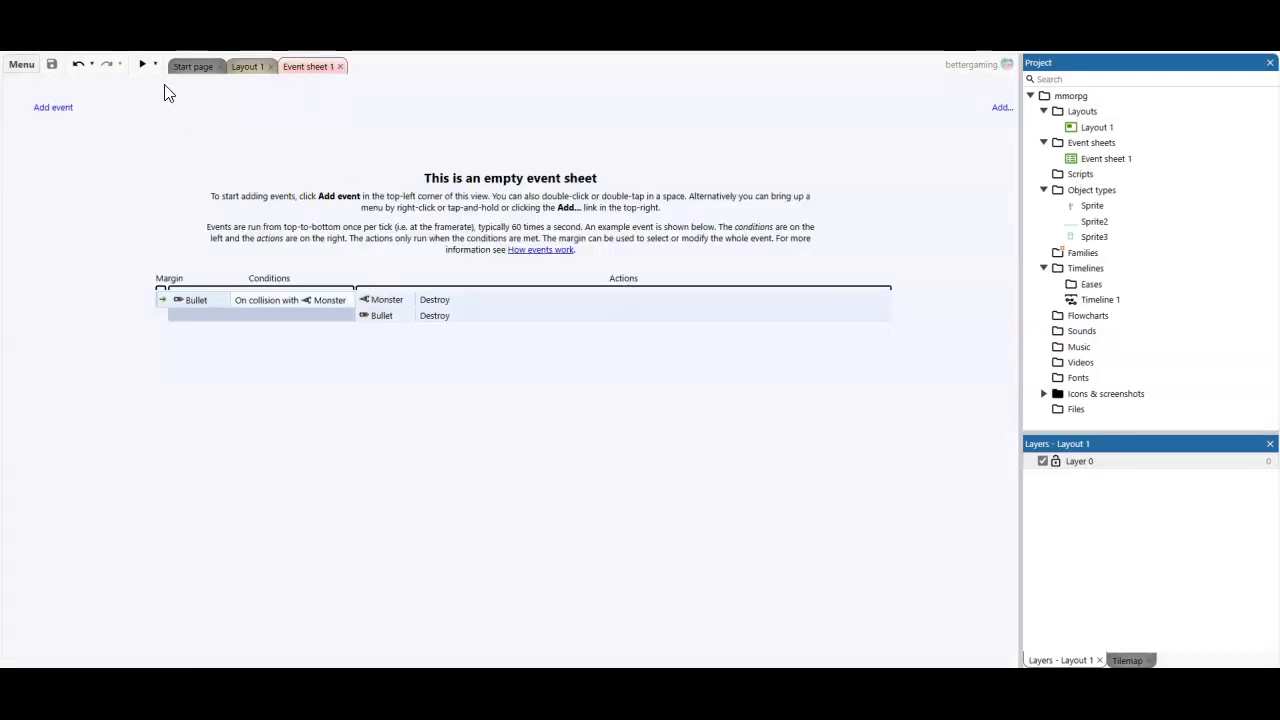
pyautogui.click(244, 70)
# Browse the face sprite's Add behavior list, viewing Follow, Sine and Rotate.
pyautogui.rightClick(564, 409)
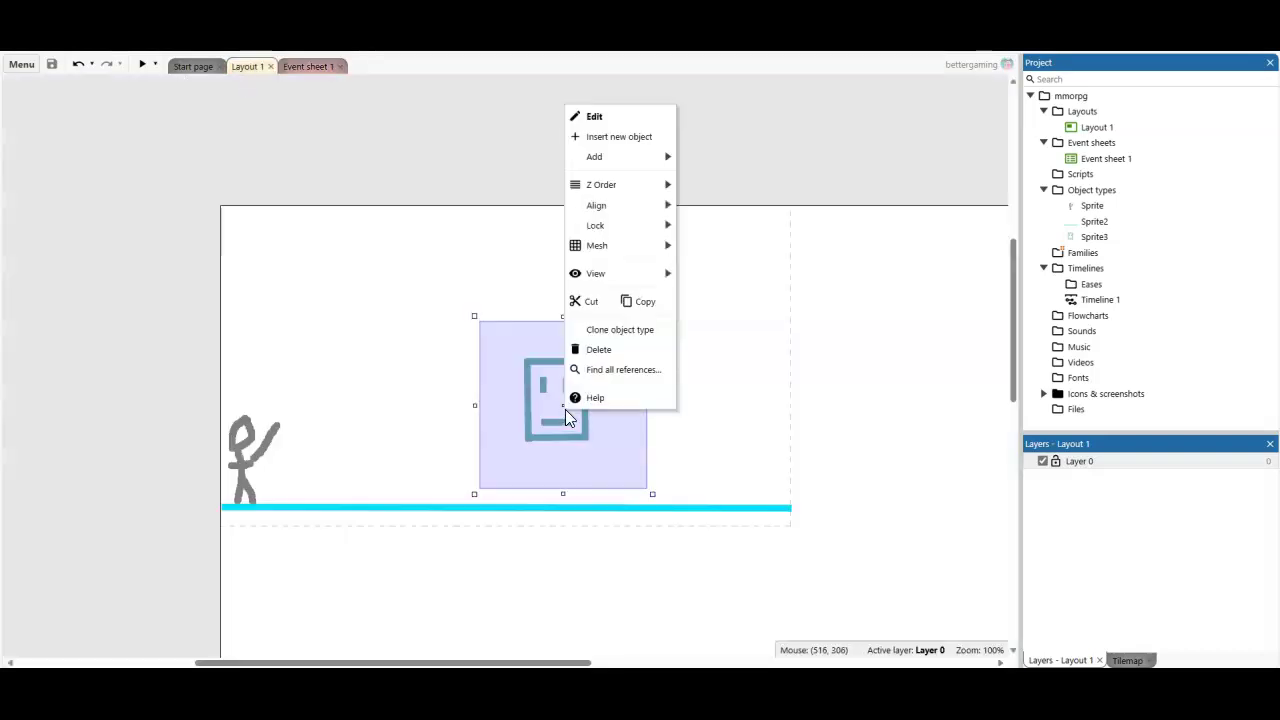
pyautogui.moveTo(620, 157)
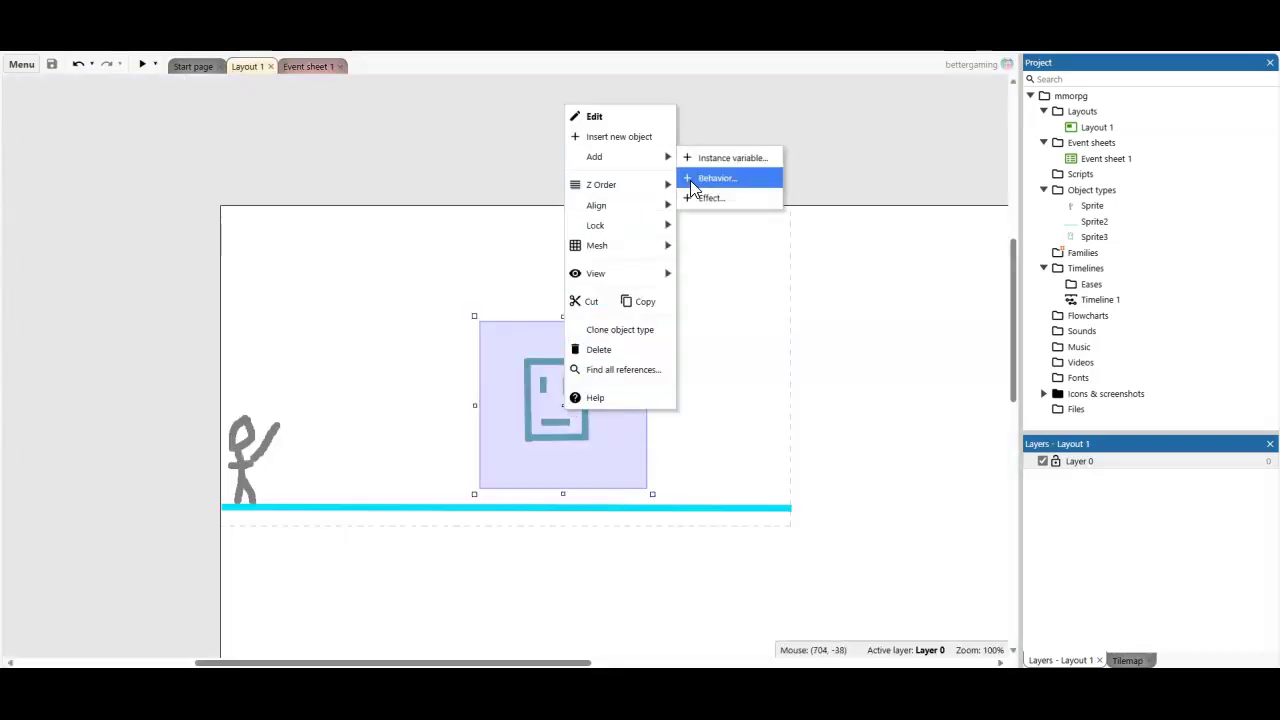
pyautogui.click(690, 181)
pyautogui.scroll(-3, 597, 350)
pyautogui.scroll(-3, 597, 350)
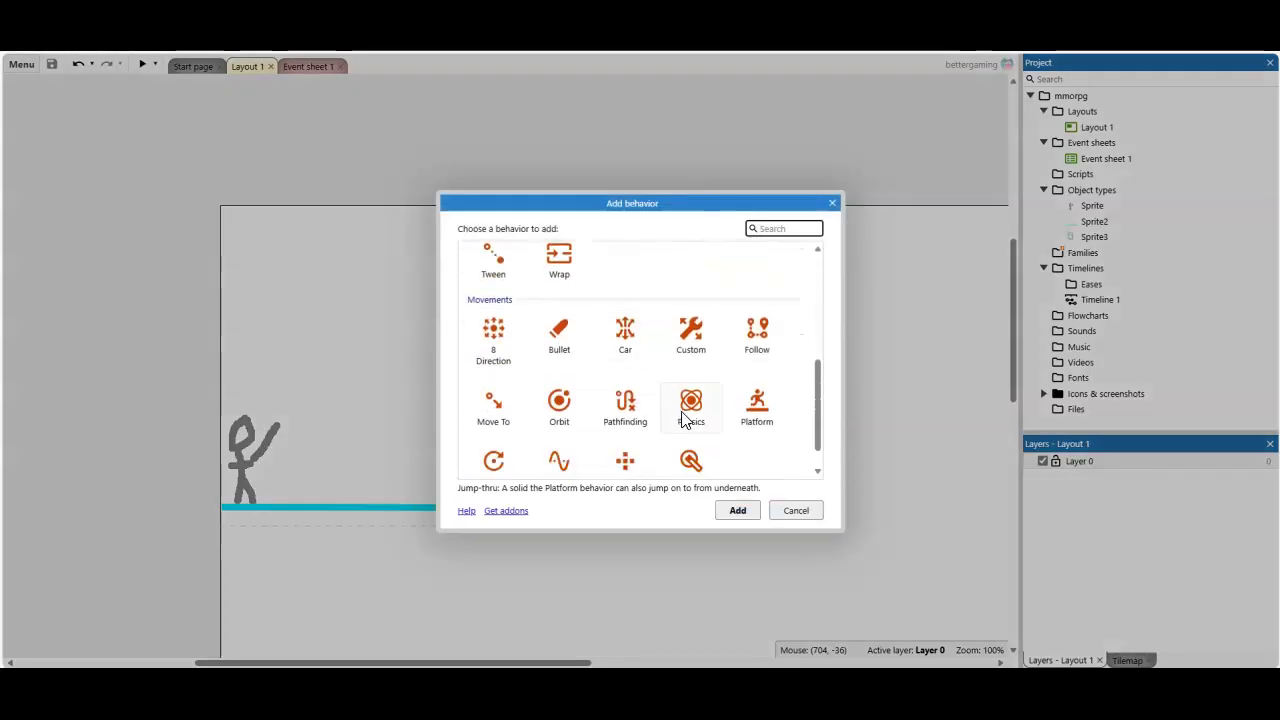
pyautogui.click(777, 330)
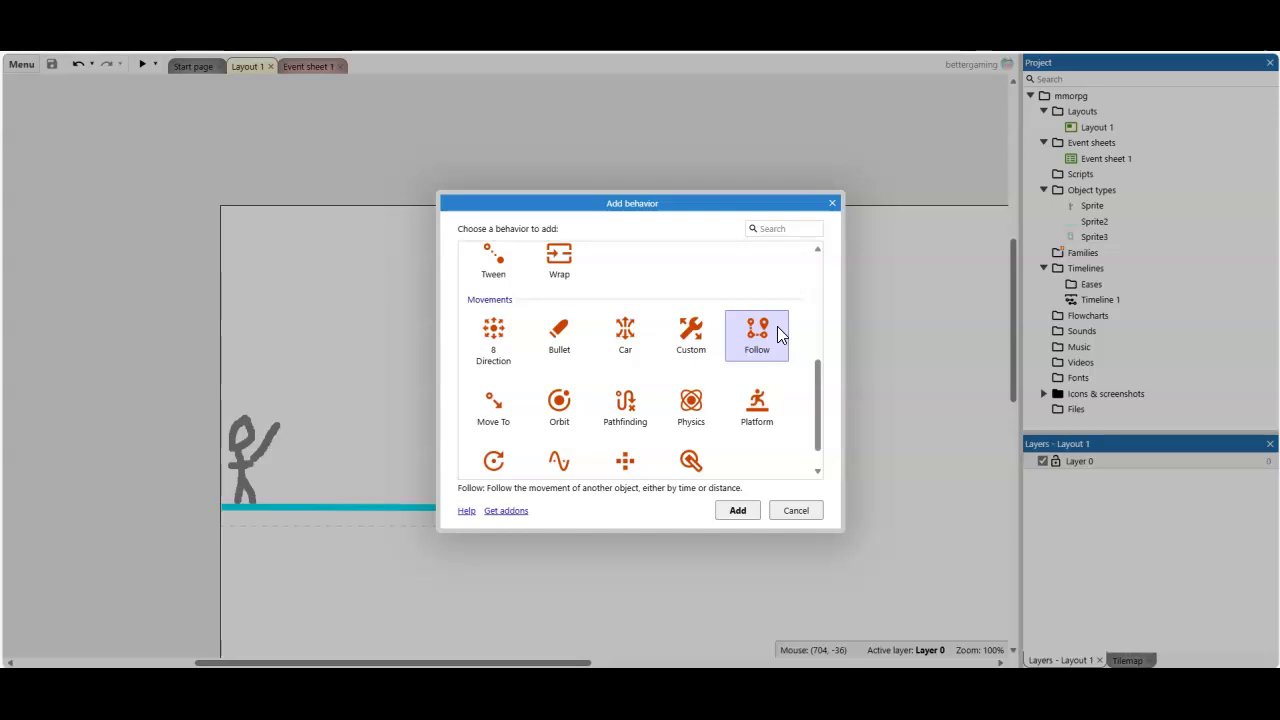
pyautogui.scroll(-1, 614, 334)
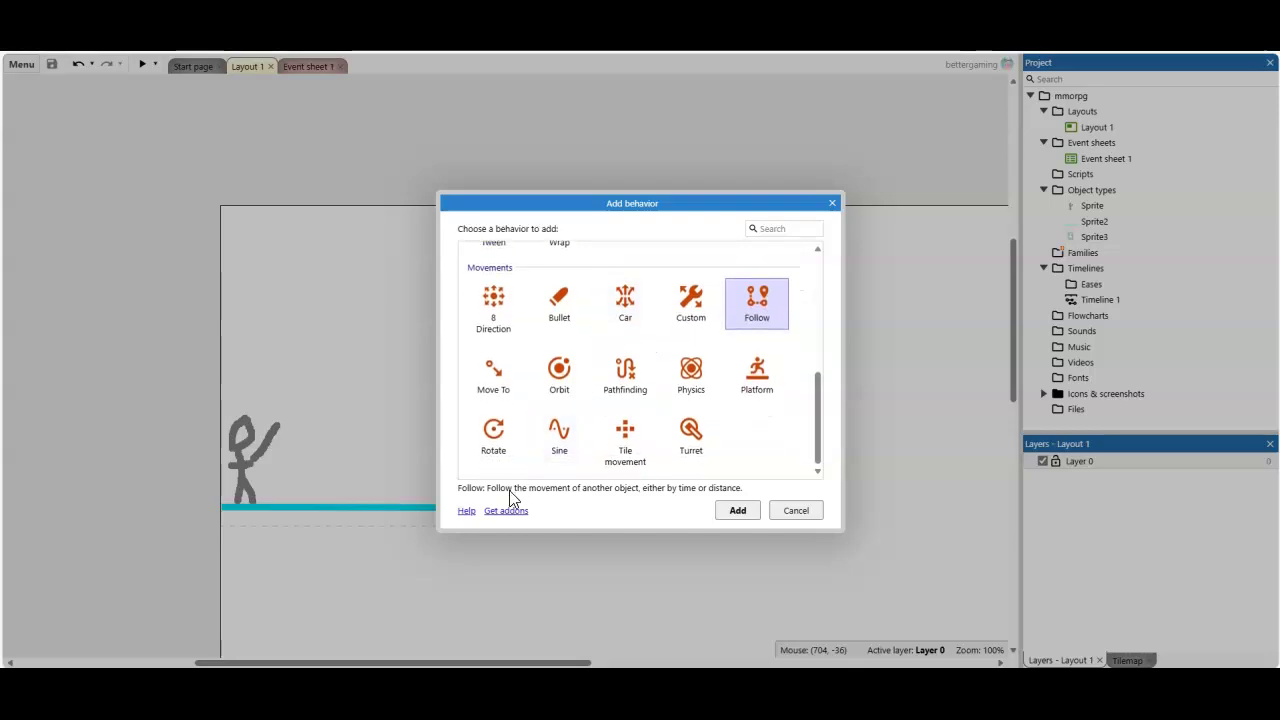
pyautogui.click(580, 450)
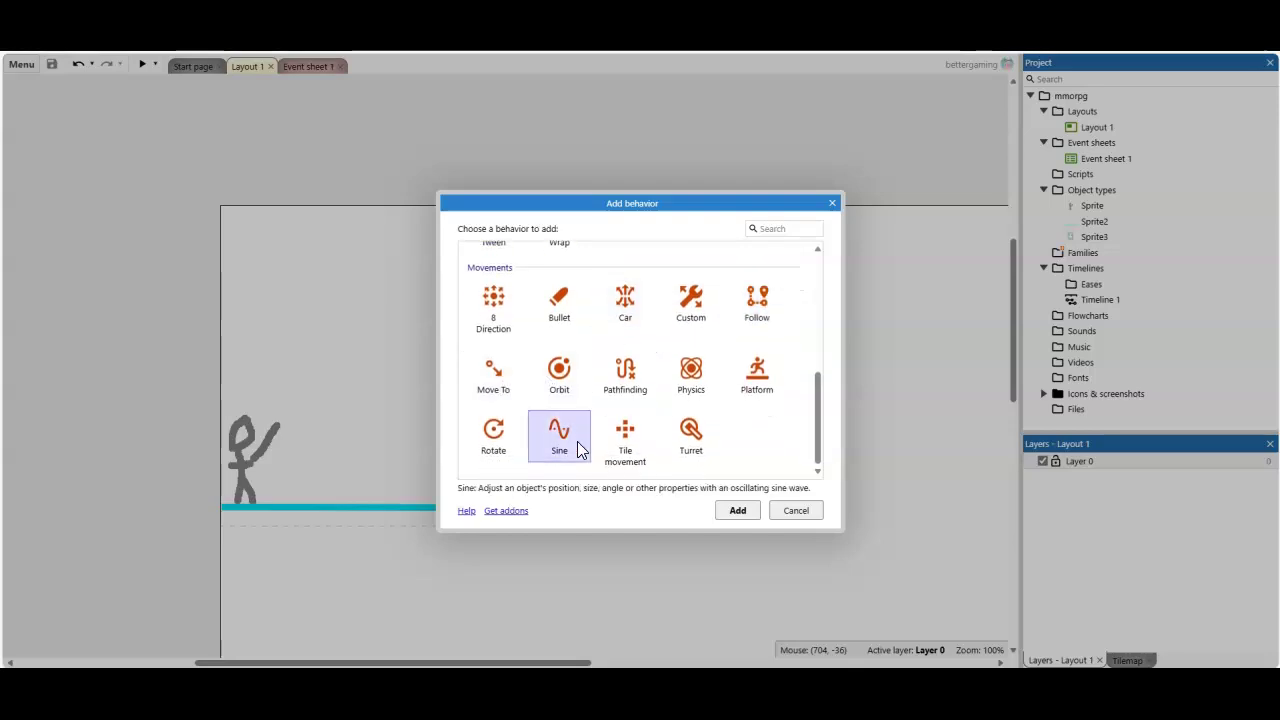
pyautogui.click(489, 452)
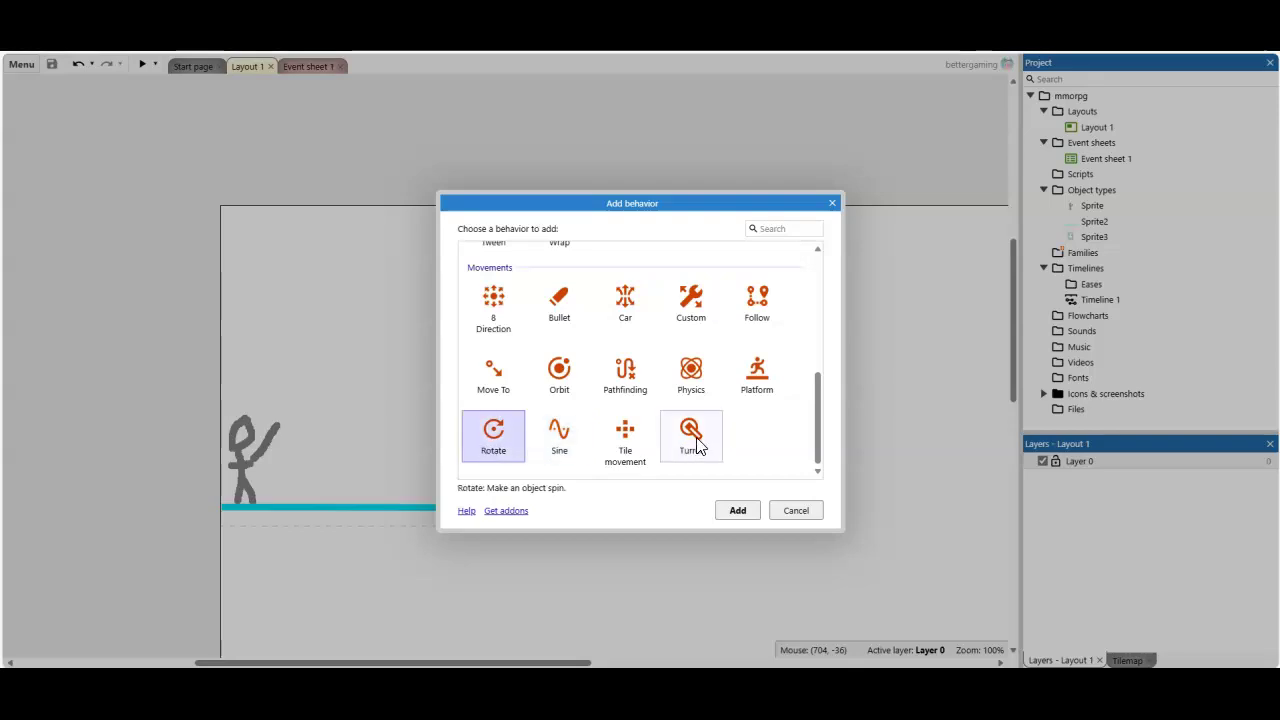
# Add Pathfinding to the square, save, and lower it onto the ground line.
pyautogui.click(628, 375)
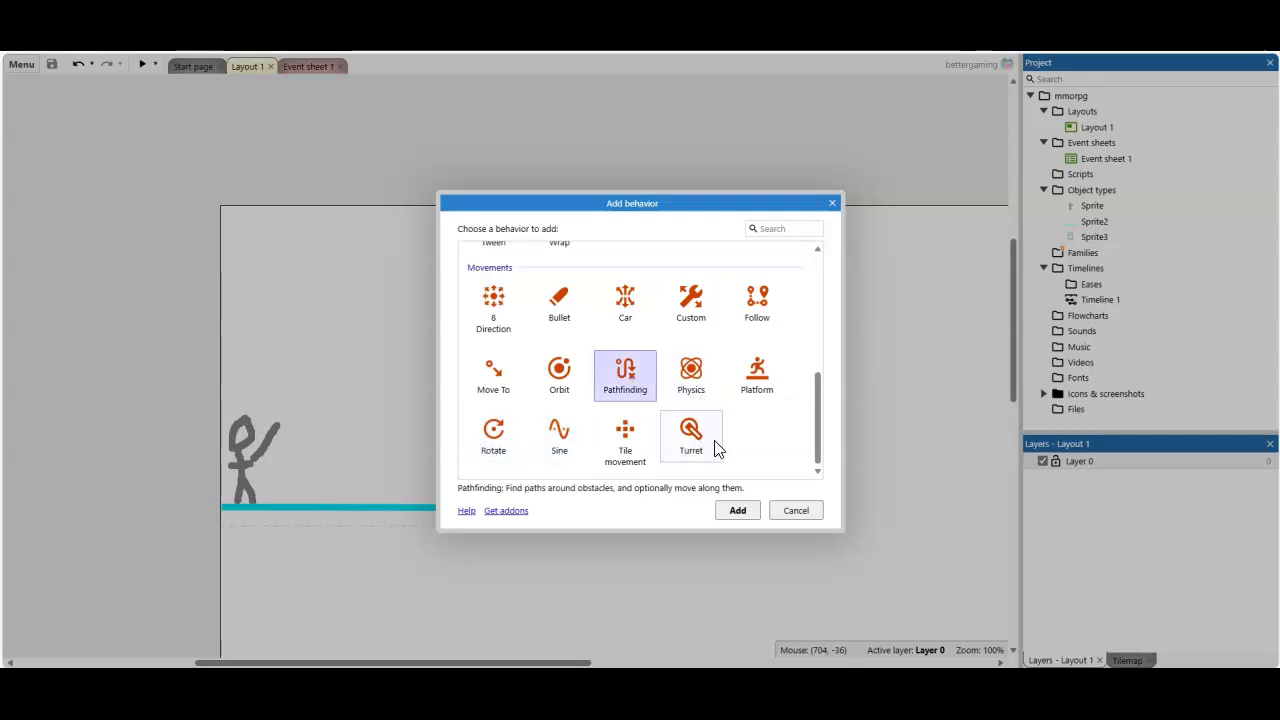
pyautogui.click(727, 514)
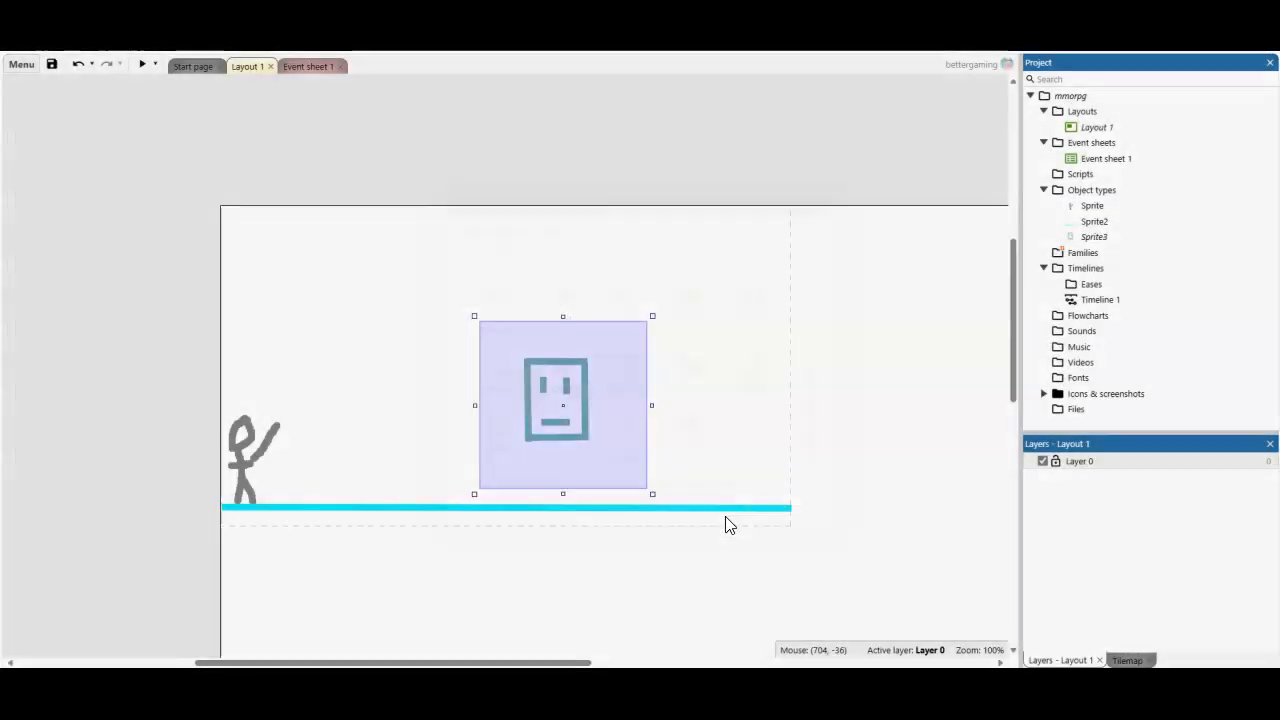
pyautogui.click(52, 64)
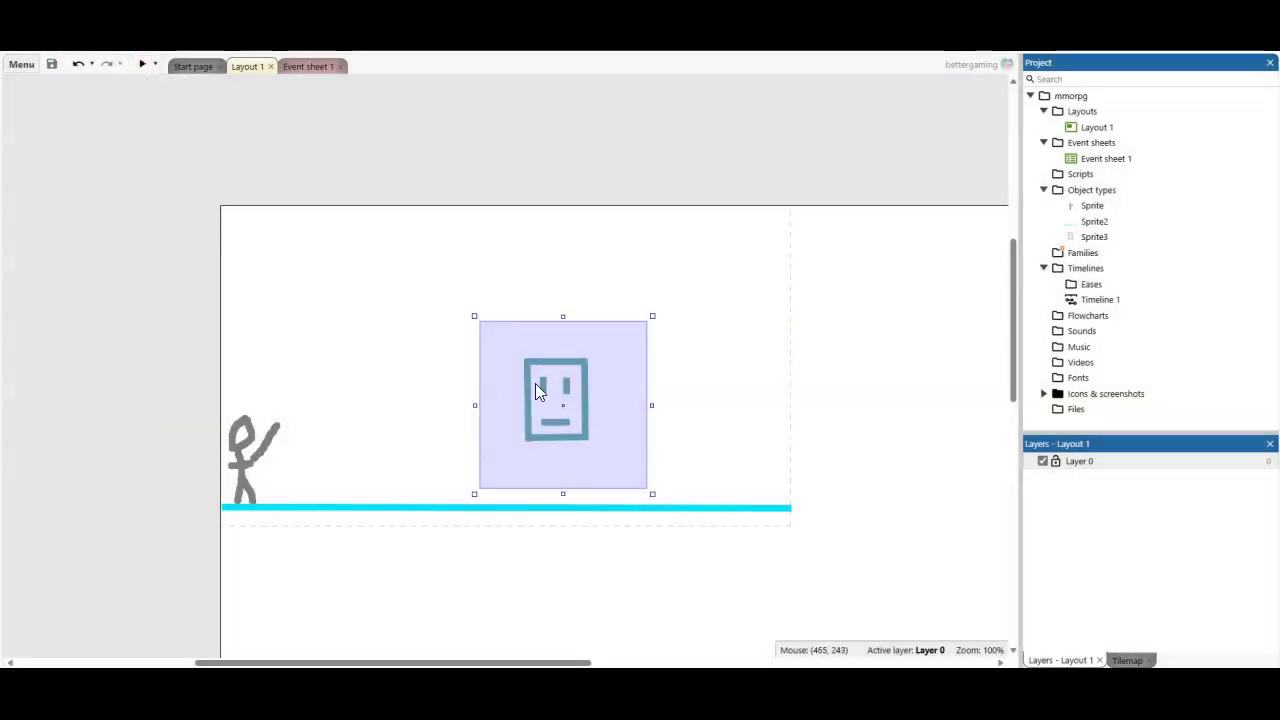
pyautogui.moveTo(535, 390); pyautogui.dragTo(534, 458)
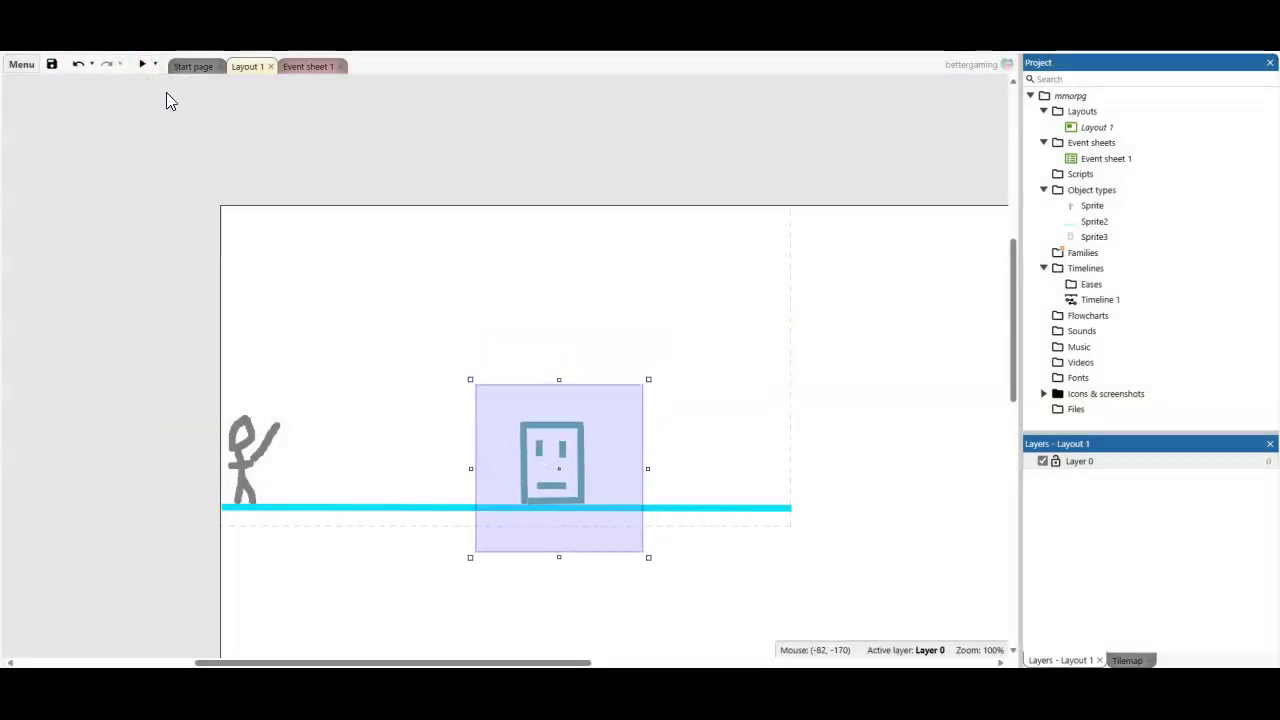
# Preview the layout and walk and jump the stick figure around the square.
pyautogui.click(141, 64)
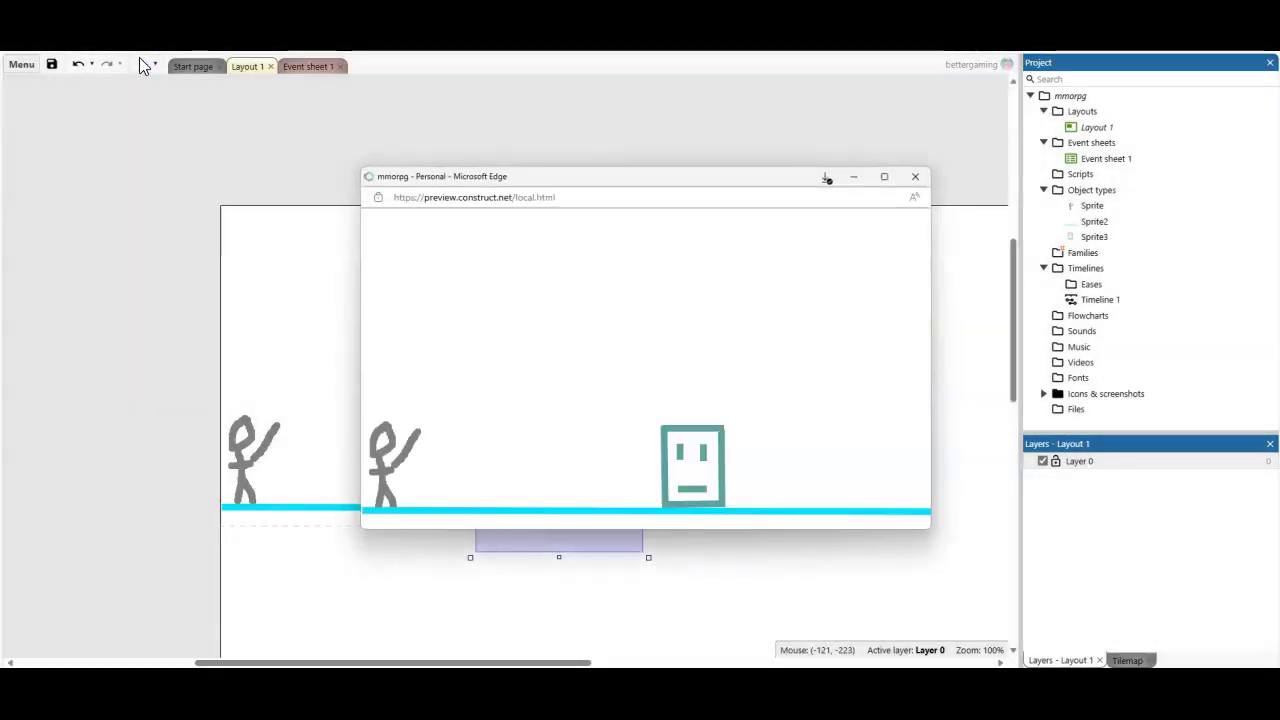
pyautogui.press('Right')
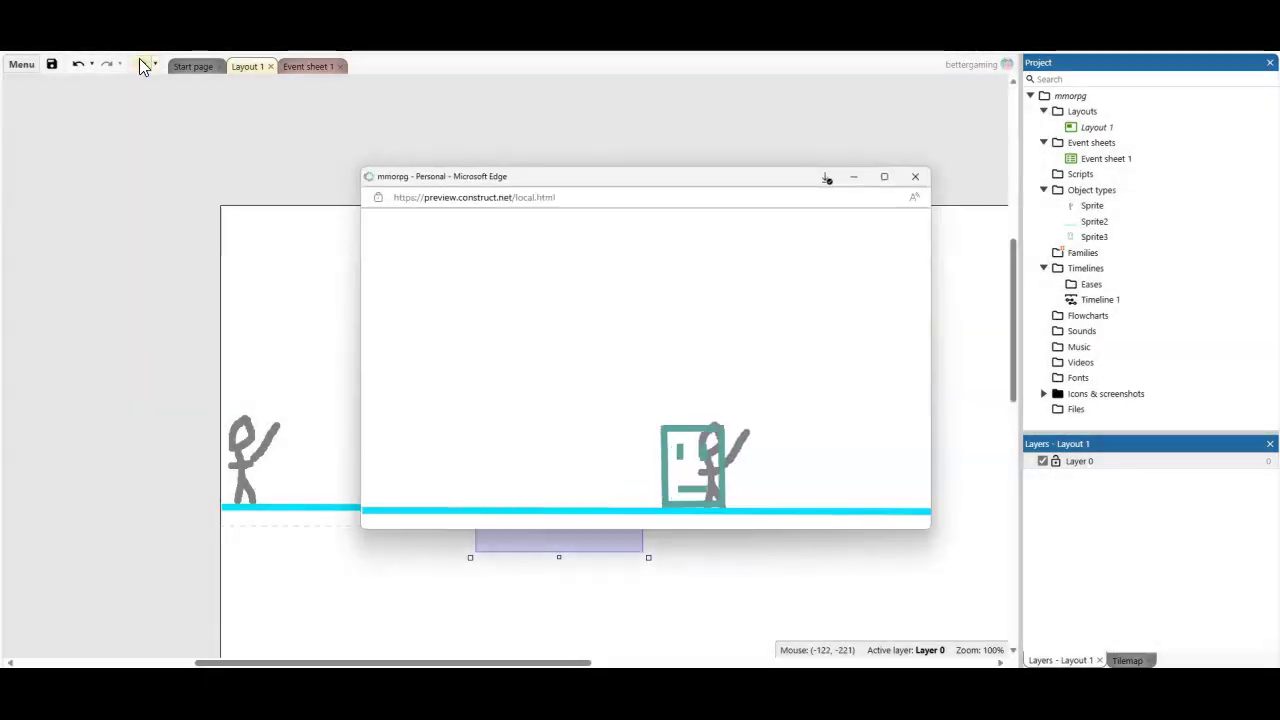
pyautogui.press('Up')
pyautogui.press('Left')
pyautogui.press('Right')
pyautogui.press('Left')
pyautogui.press('Up')
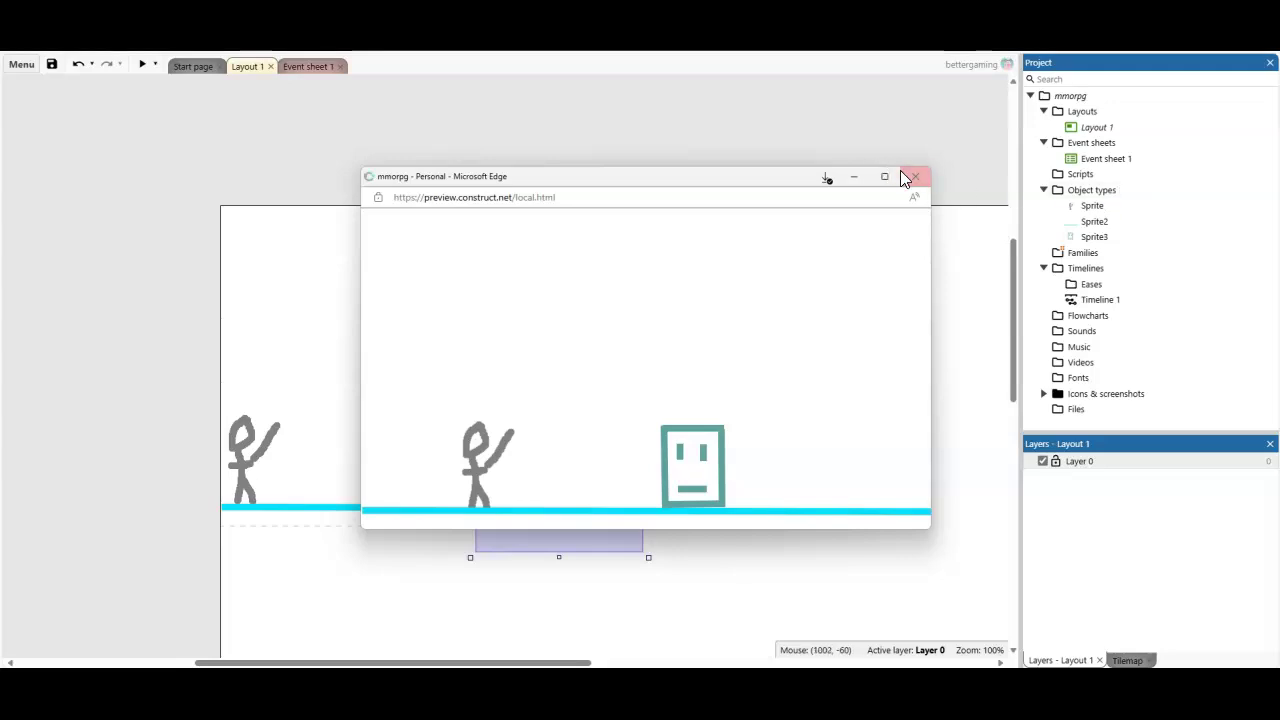
# Close the preview, save, rerun it, and jump the player onto the square.
pyautogui.click(914, 176)
pyautogui.click(52, 63)
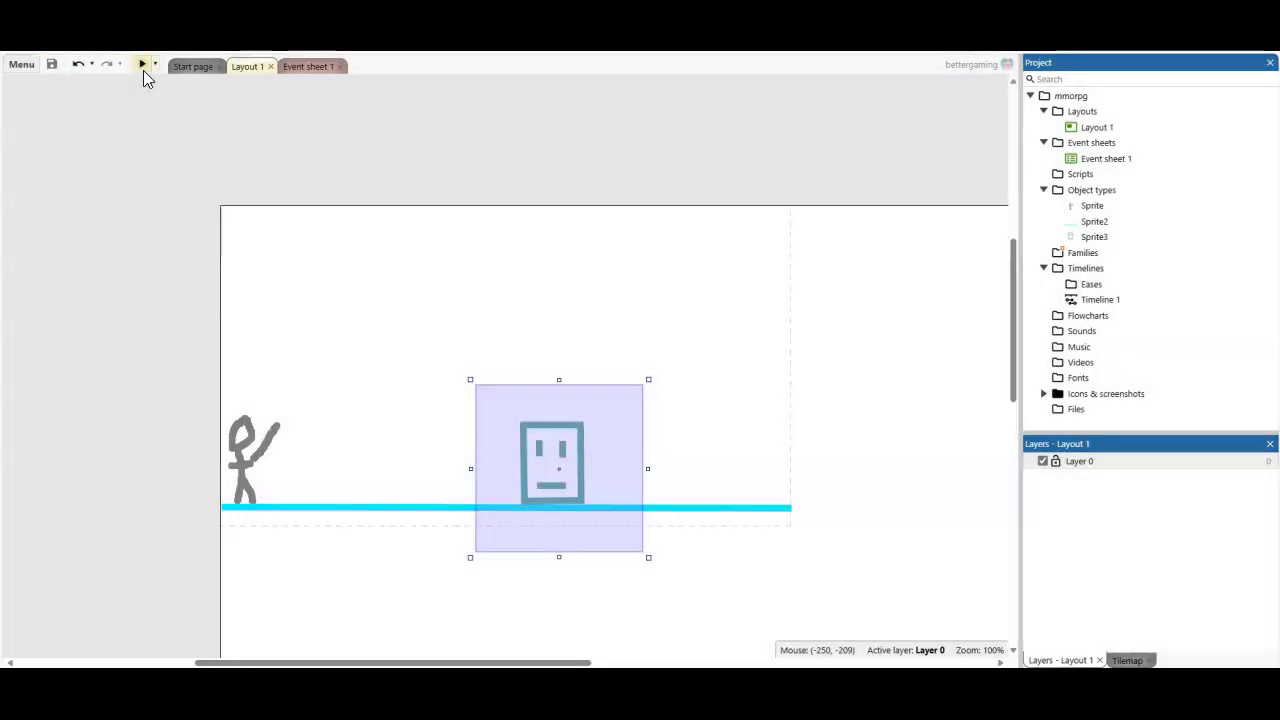
pyautogui.click(143, 66)
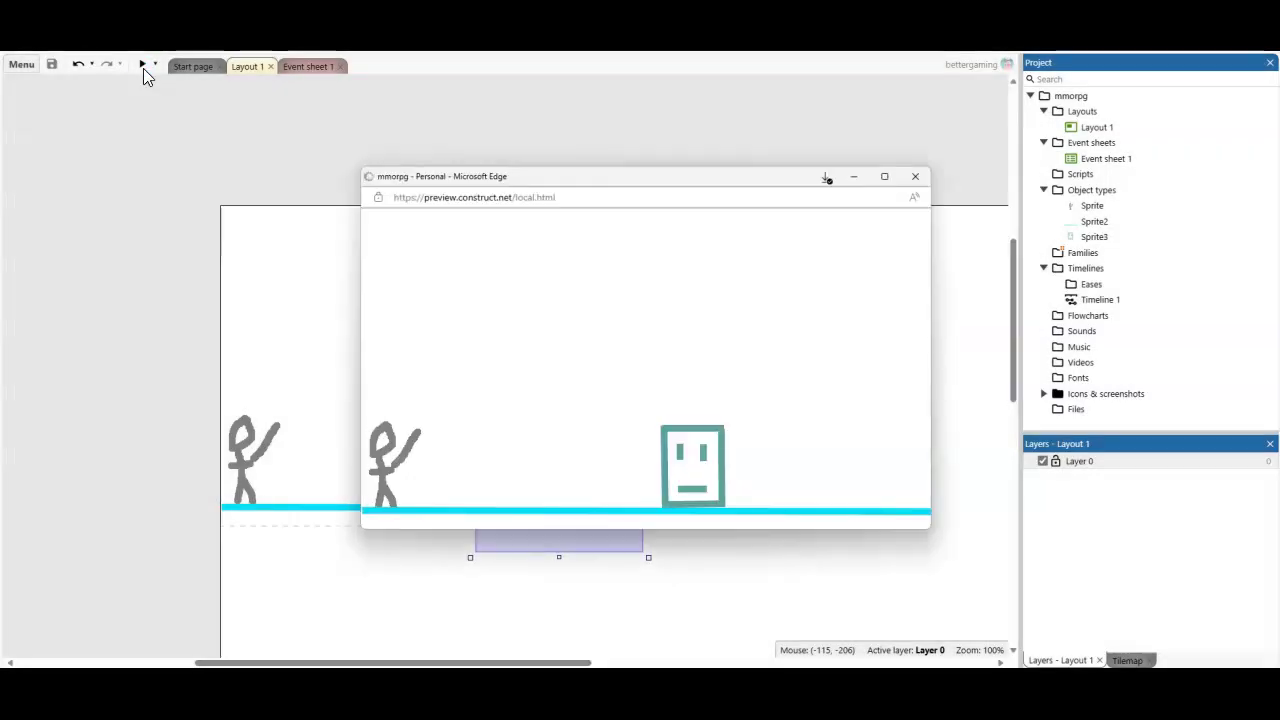
pyautogui.press('Right')
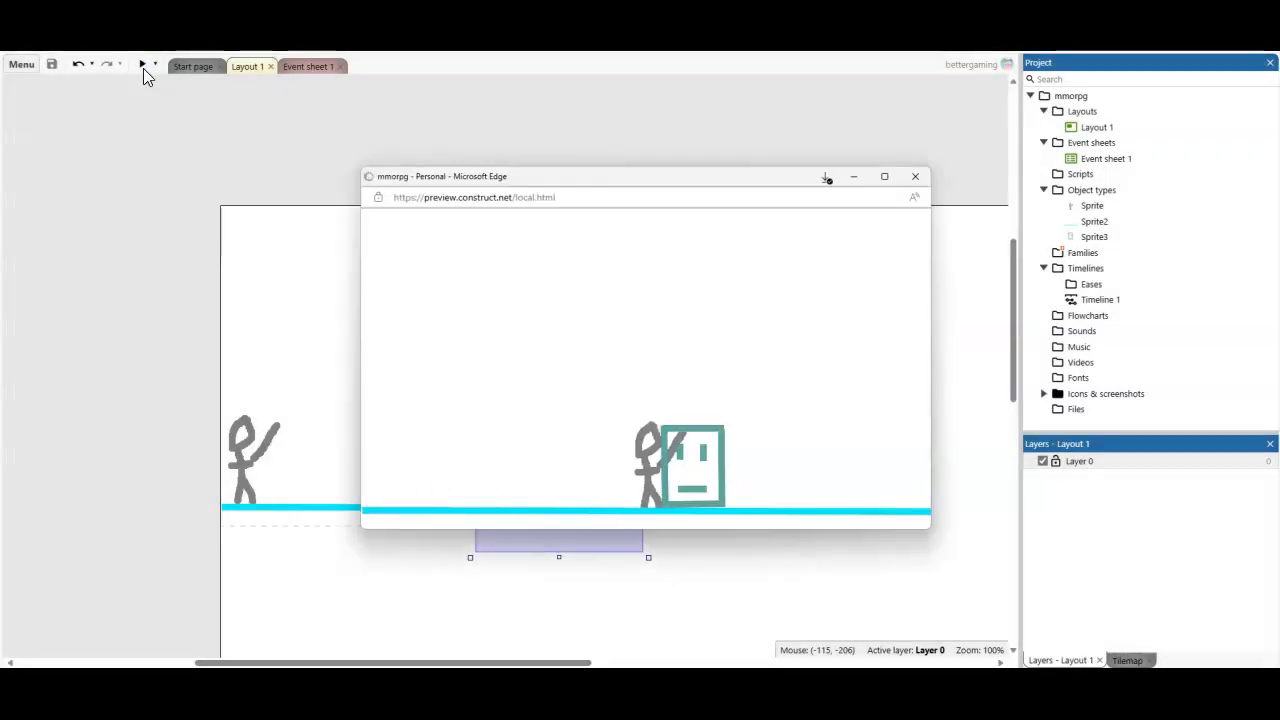
pyautogui.press('Up')
pyautogui.press('Left')
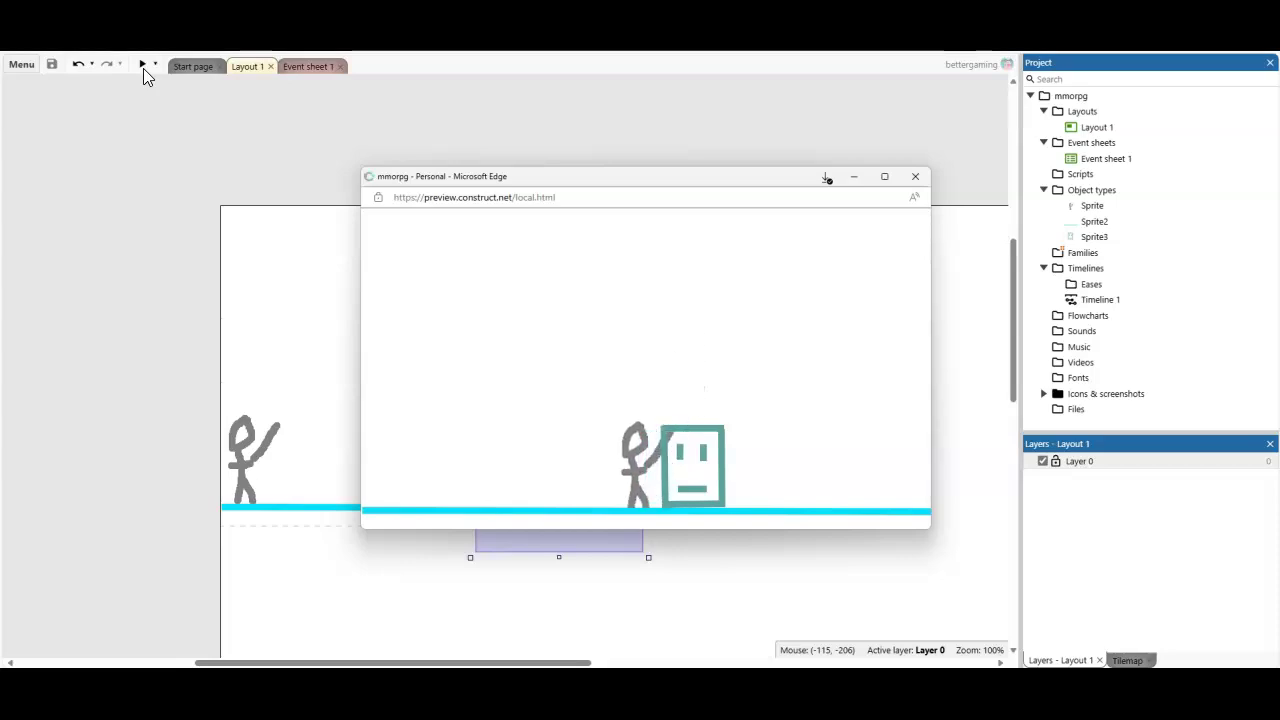
# Close the preview and delete Pathfinding from Sprite3's behaviors list.
pyautogui.click(926, 178)
pyautogui.click(1088, 237)
pyautogui.rightClick(1088, 237)
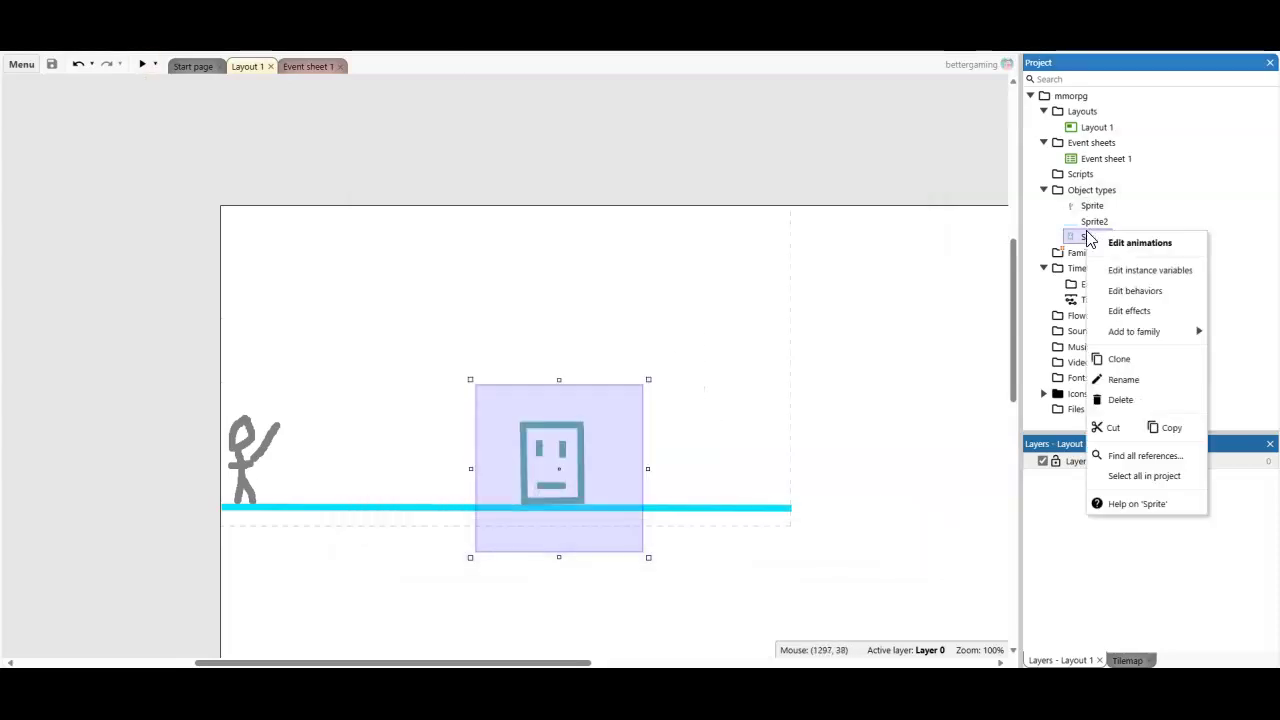
pyautogui.click(1130, 291)
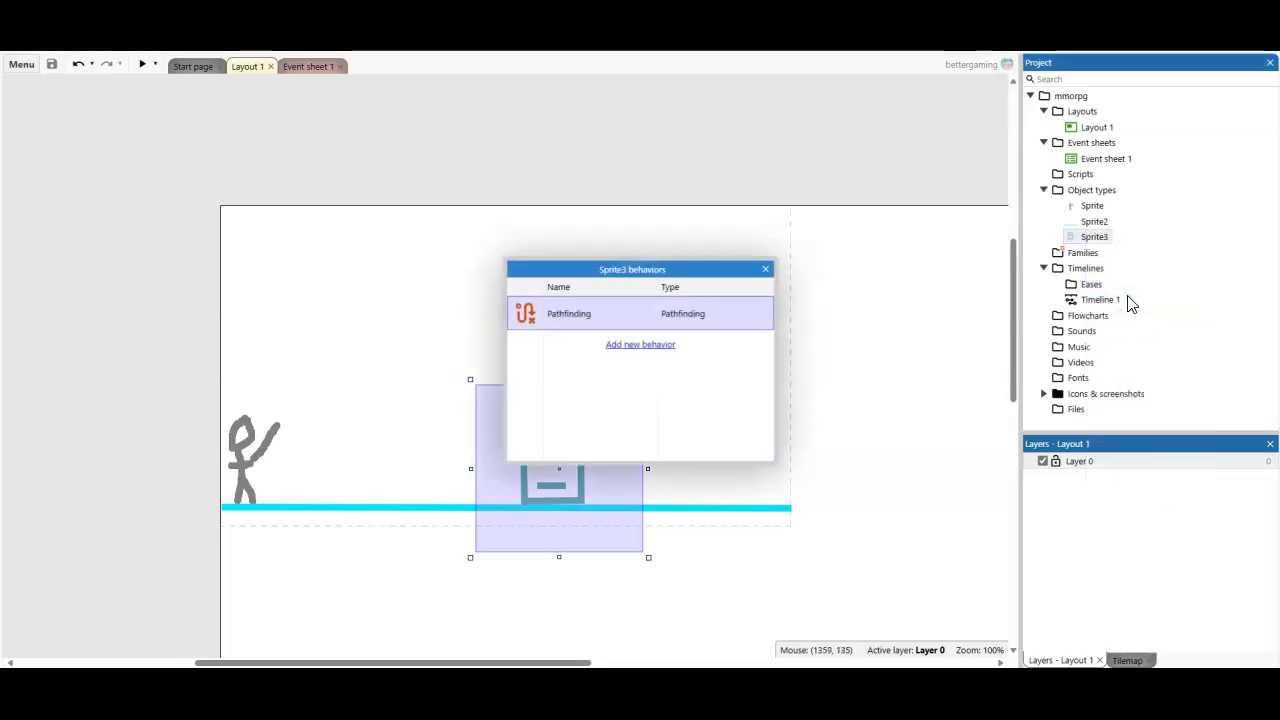
pyautogui.rightClick(596, 333)
pyautogui.click(595, 319)
pyautogui.rightClick(595, 319)
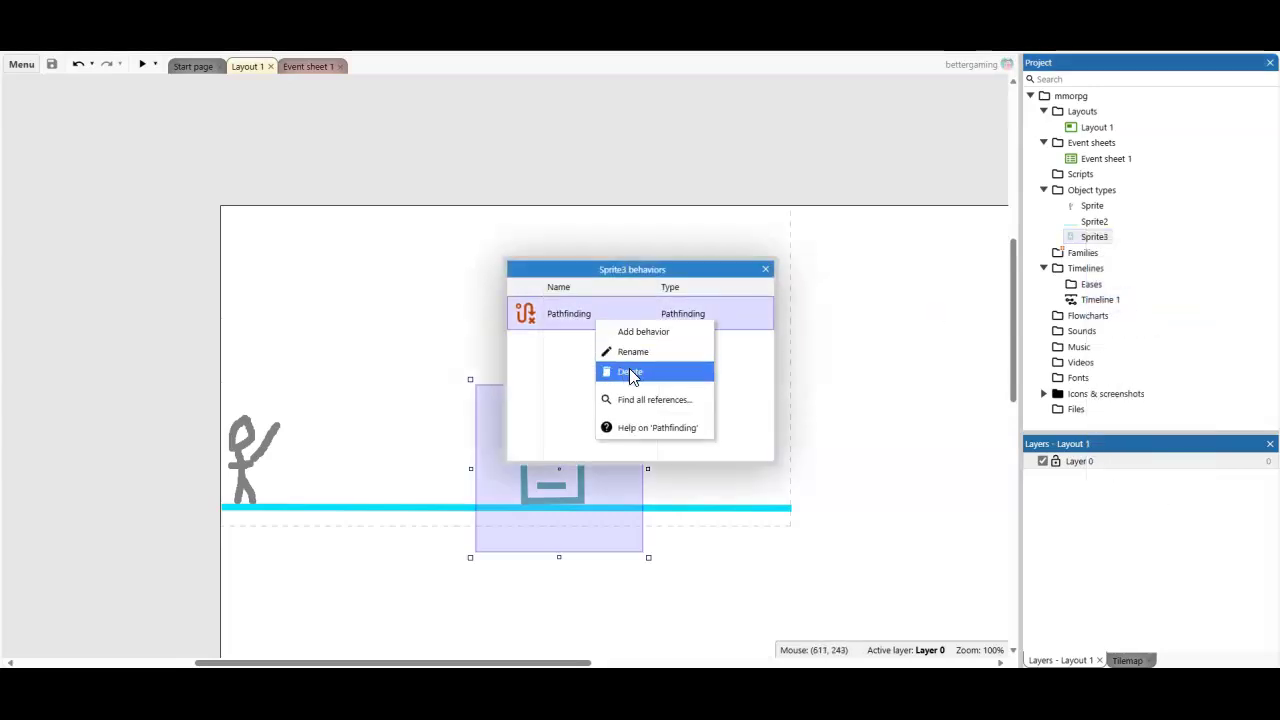
pyautogui.click(629, 368)
pyautogui.click(765, 270)
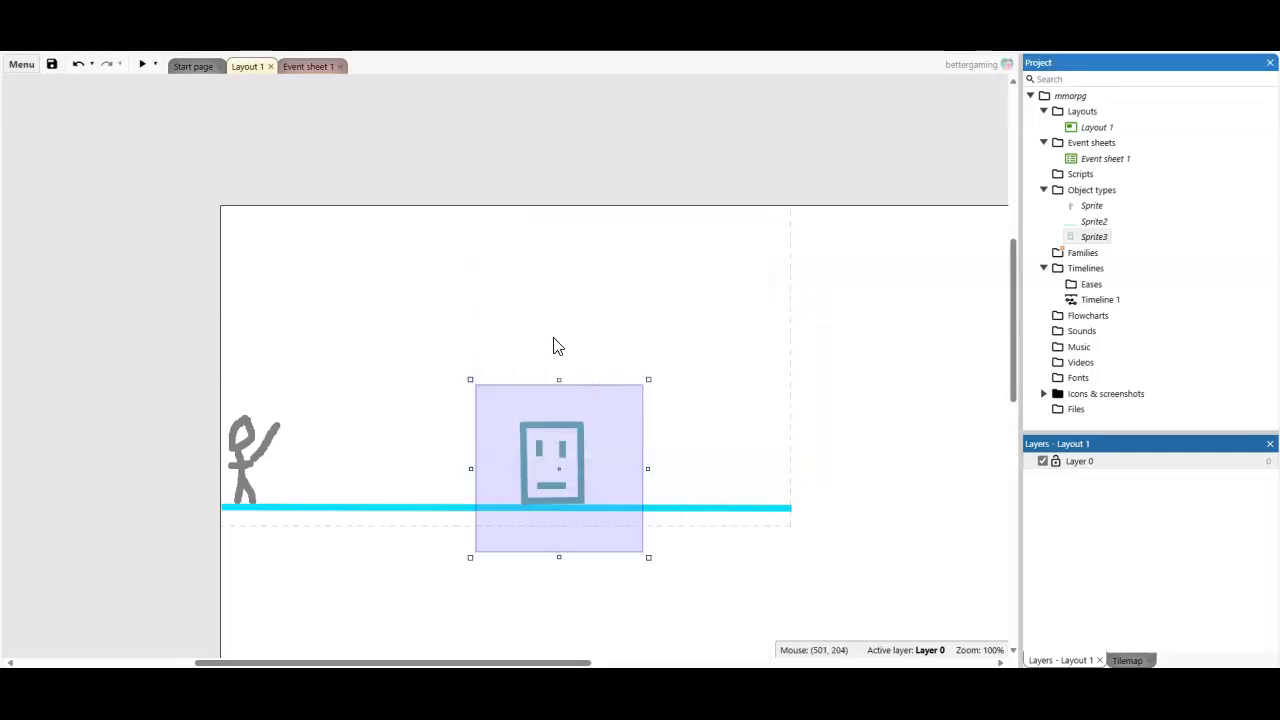
pyautogui.click(557, 346)
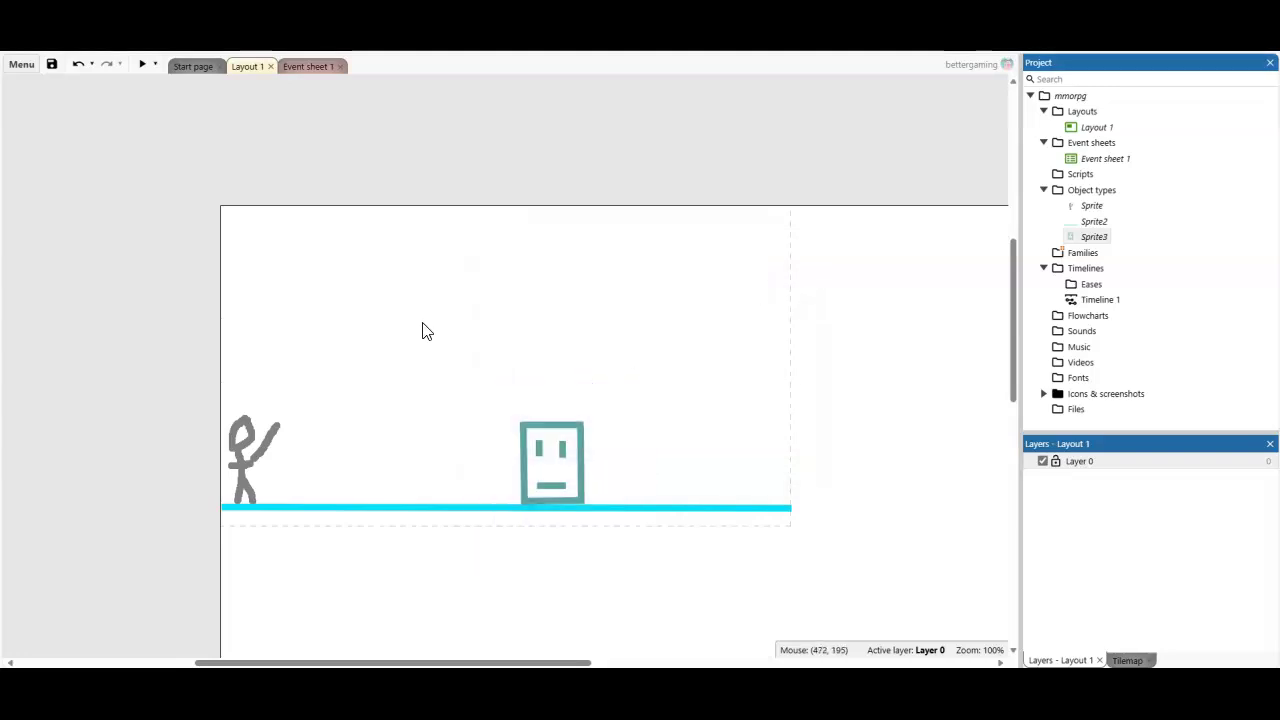
# On the event sheet, create a stick figure 'On collision with Sprite3' event.
pyautogui.click(313, 70)
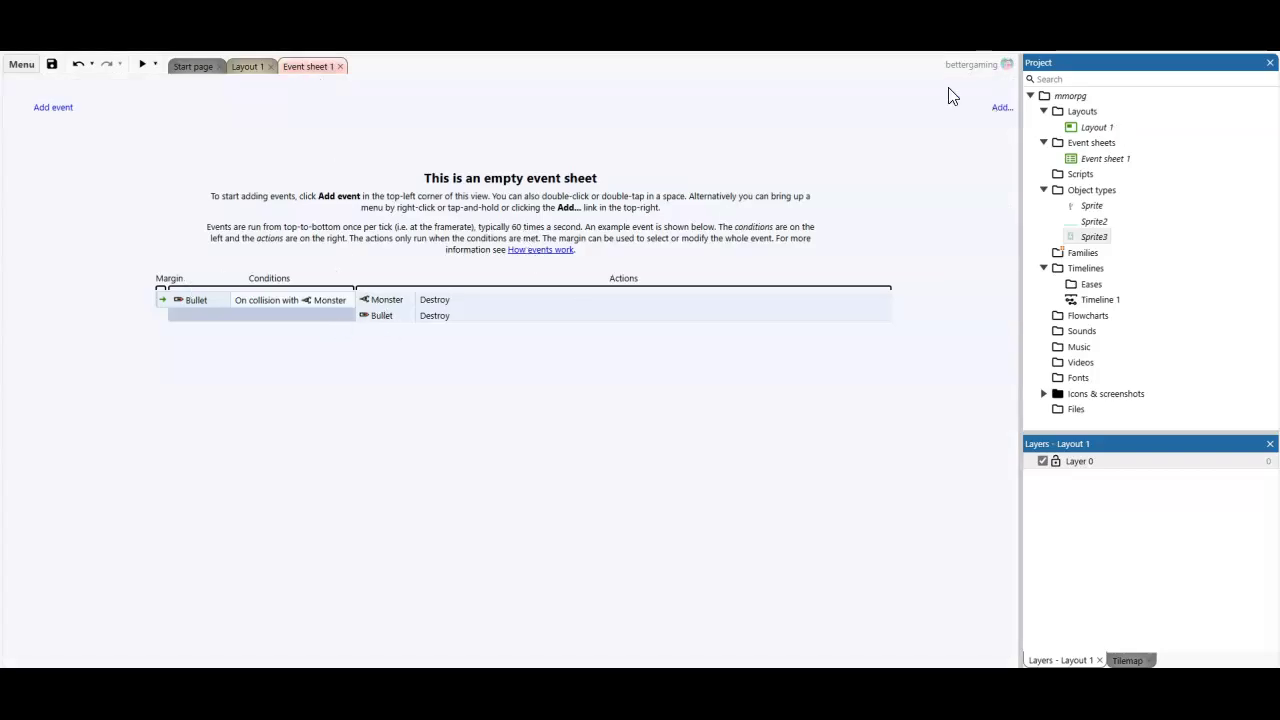
pyautogui.click(47, 113)
pyautogui.click(567, 288)
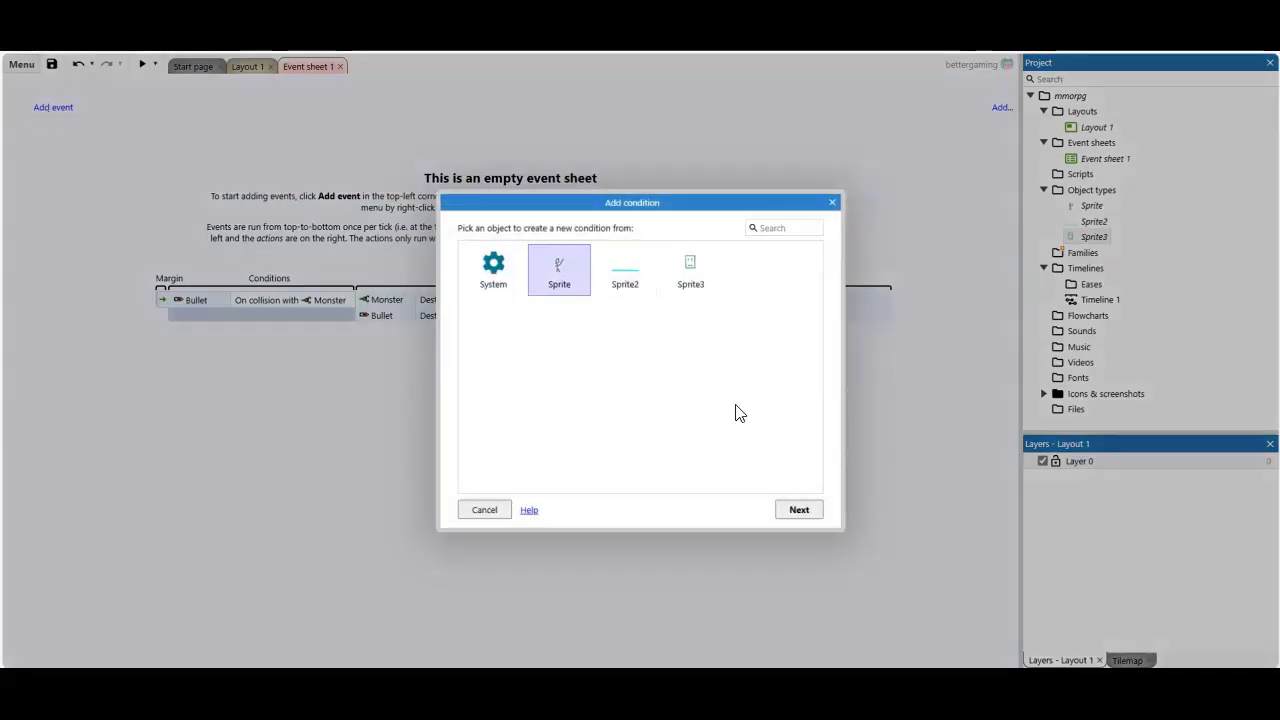
pyautogui.click(800, 510)
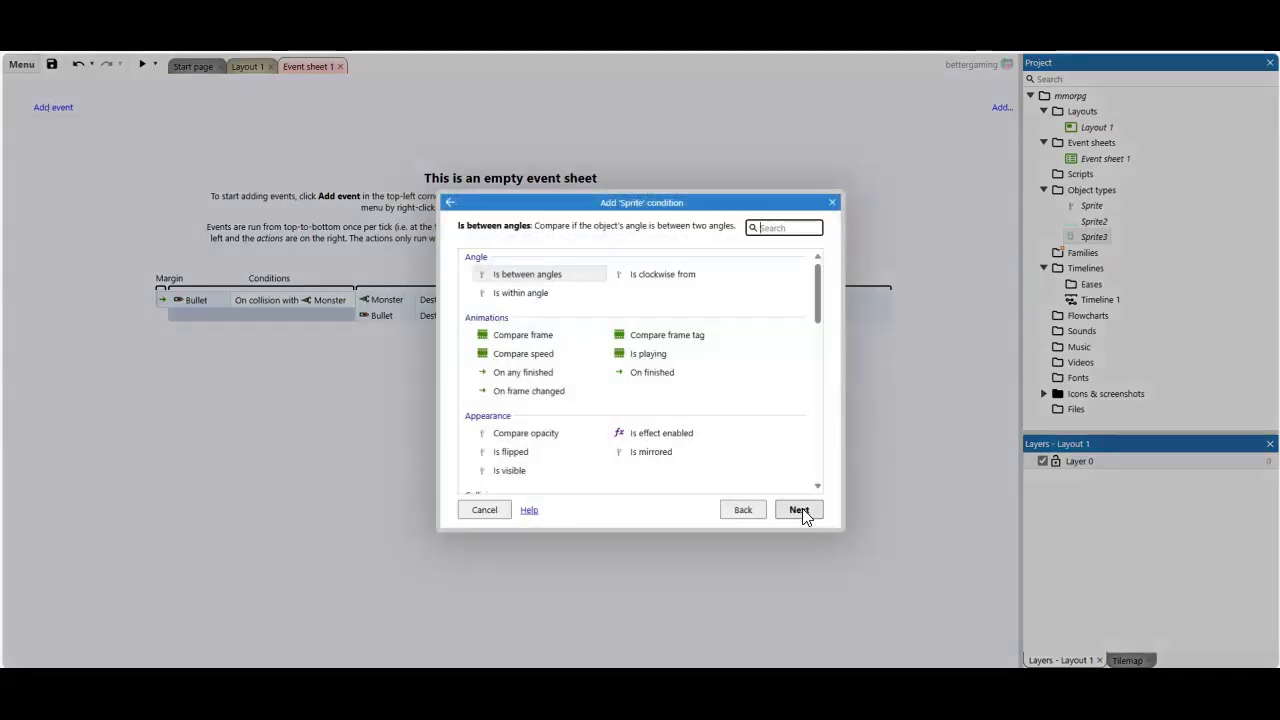
pyautogui.scroll(-3, 650, 368)
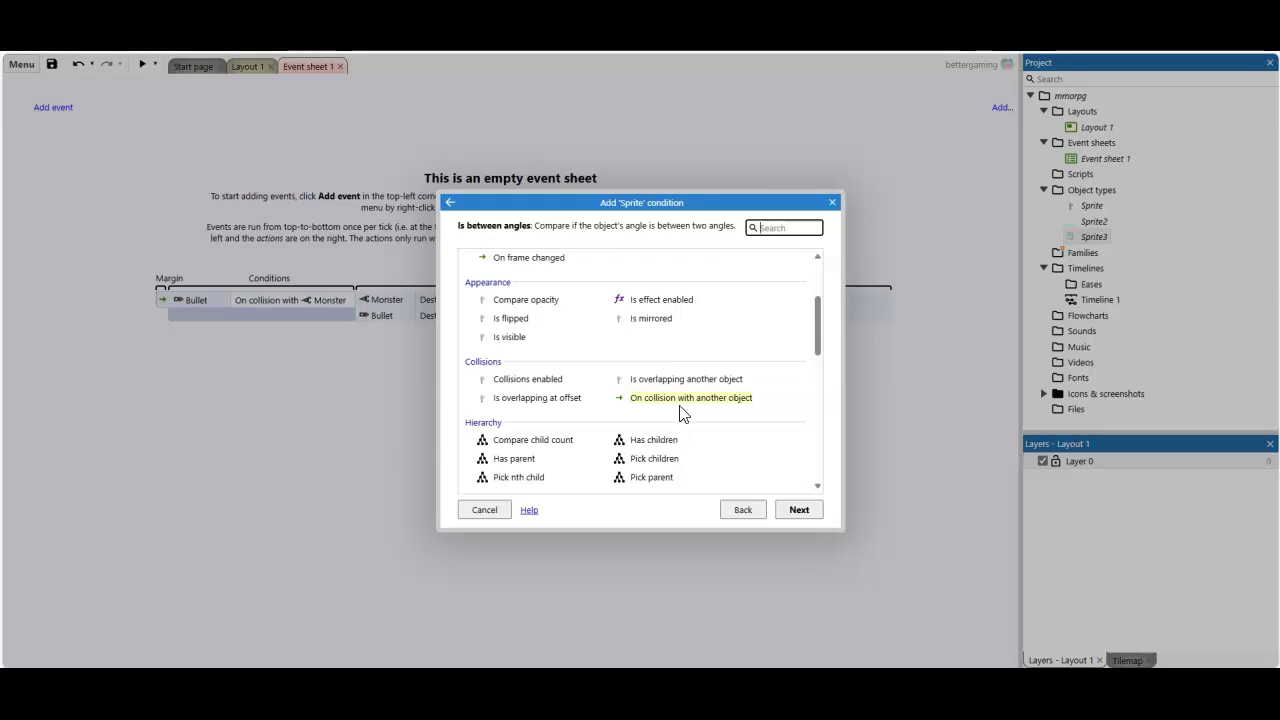
pyautogui.click(680, 398)
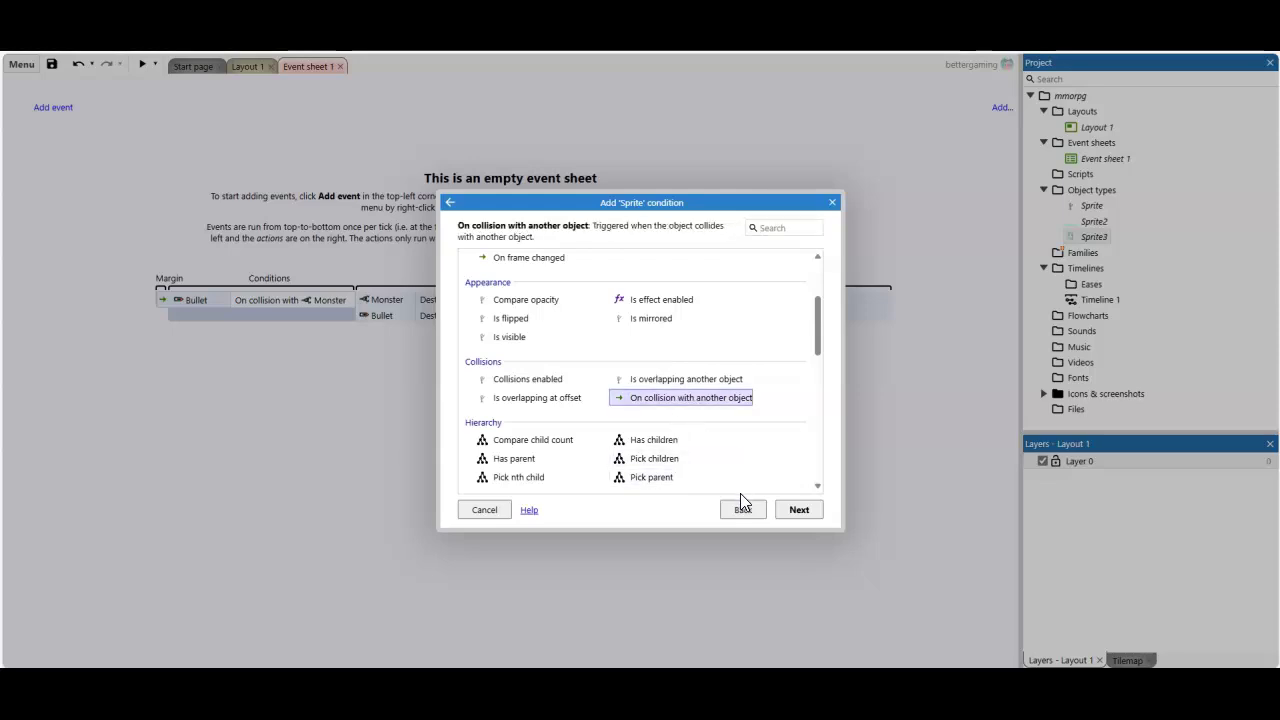
pyautogui.click(800, 512)
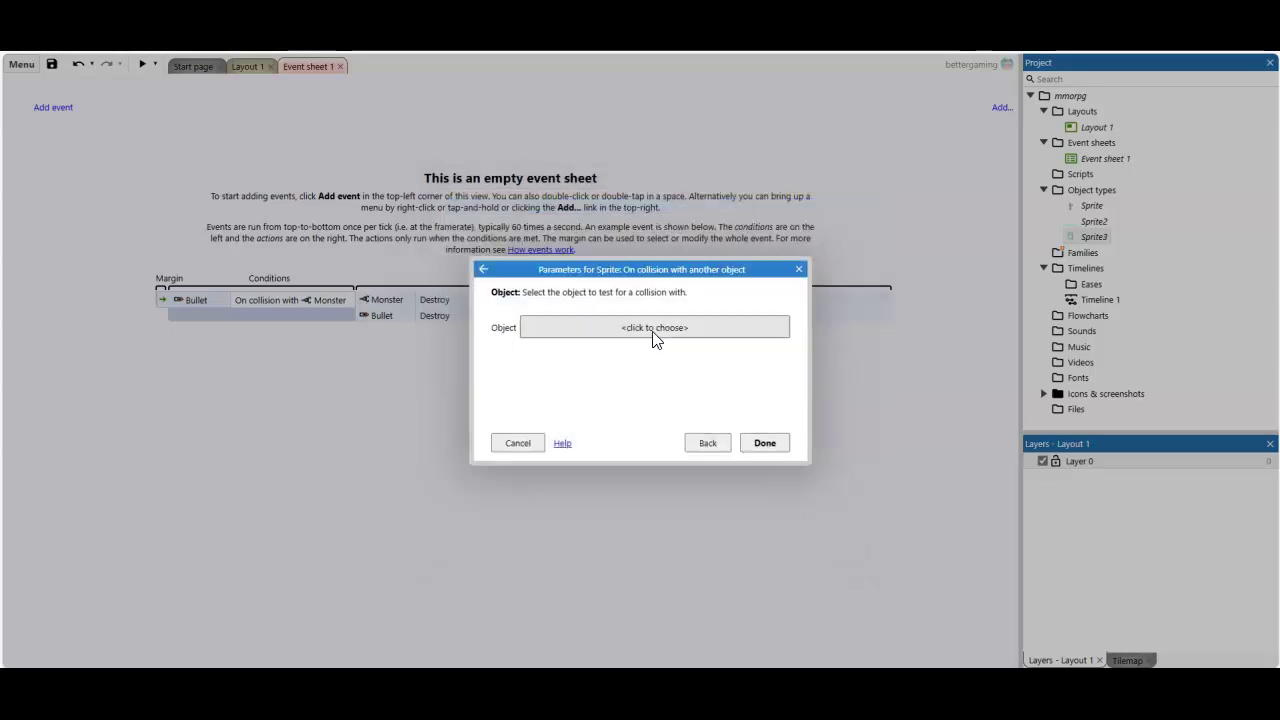
pyautogui.click(651, 329)
pyautogui.click(560, 340)
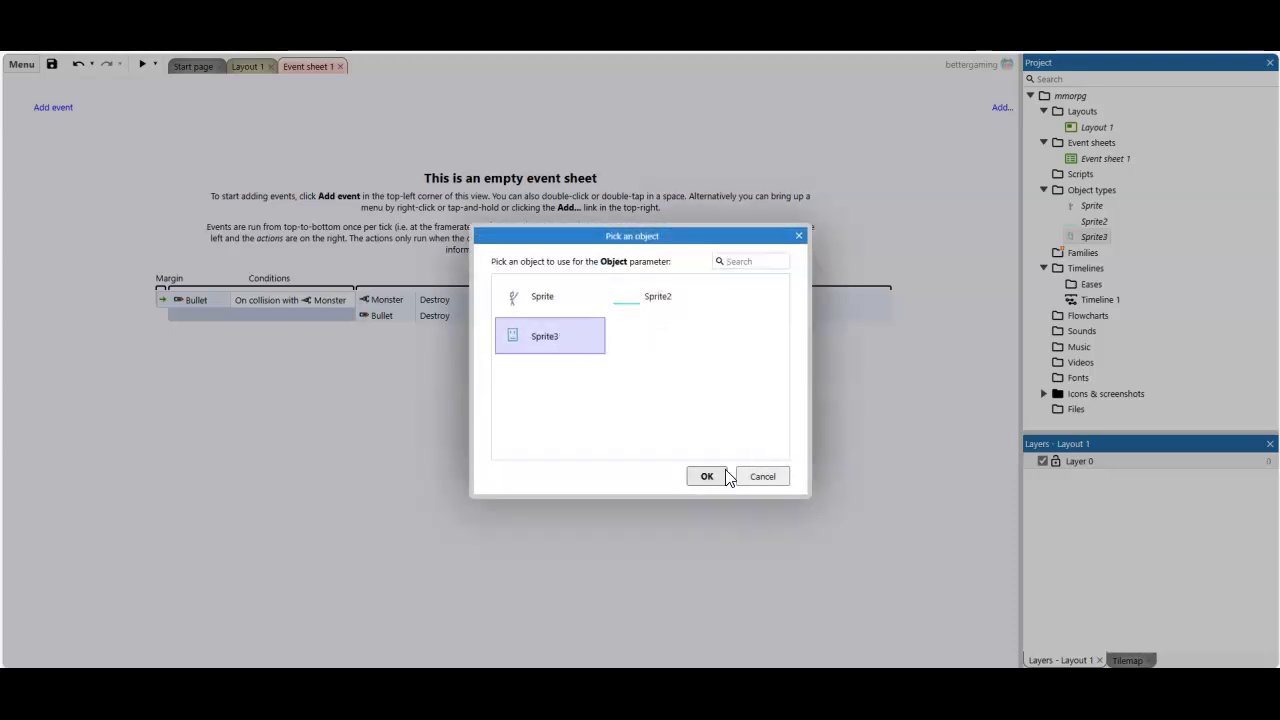
pyautogui.click(720, 476)
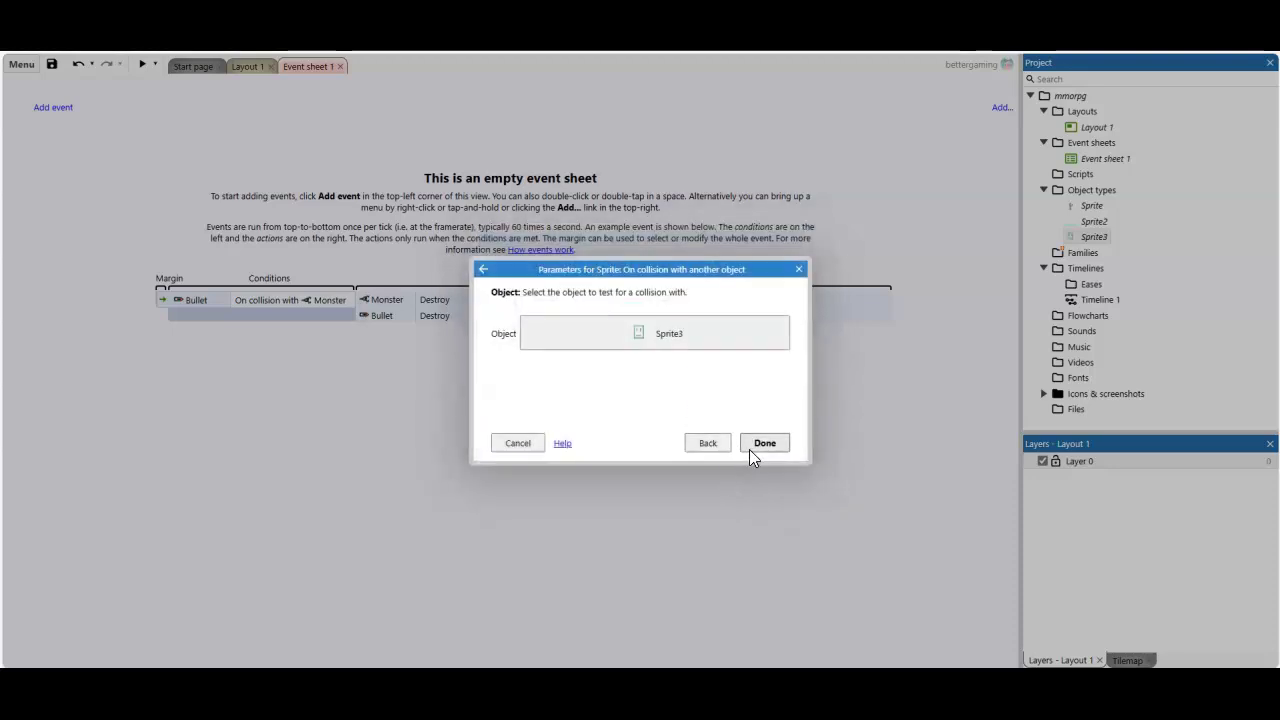
pyautogui.click(750, 450)
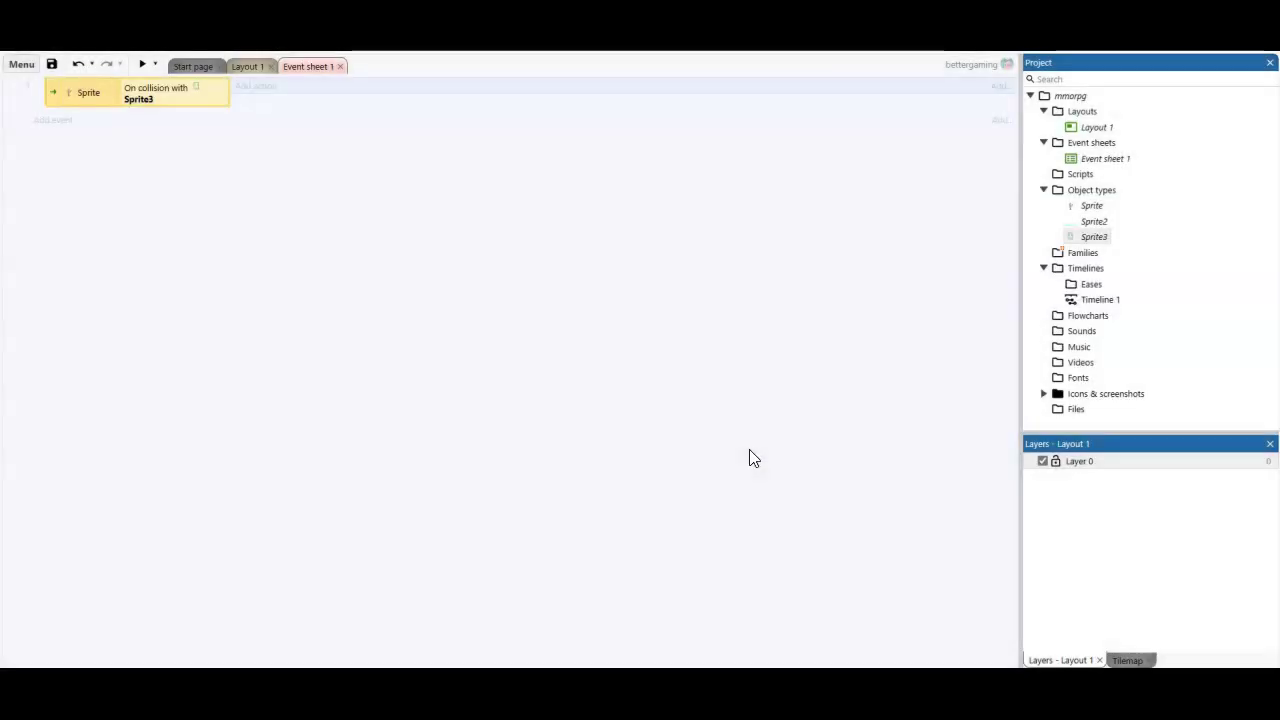
# Add a Sprite3 Destroy action to the collision event.
pyautogui.click(246, 89)
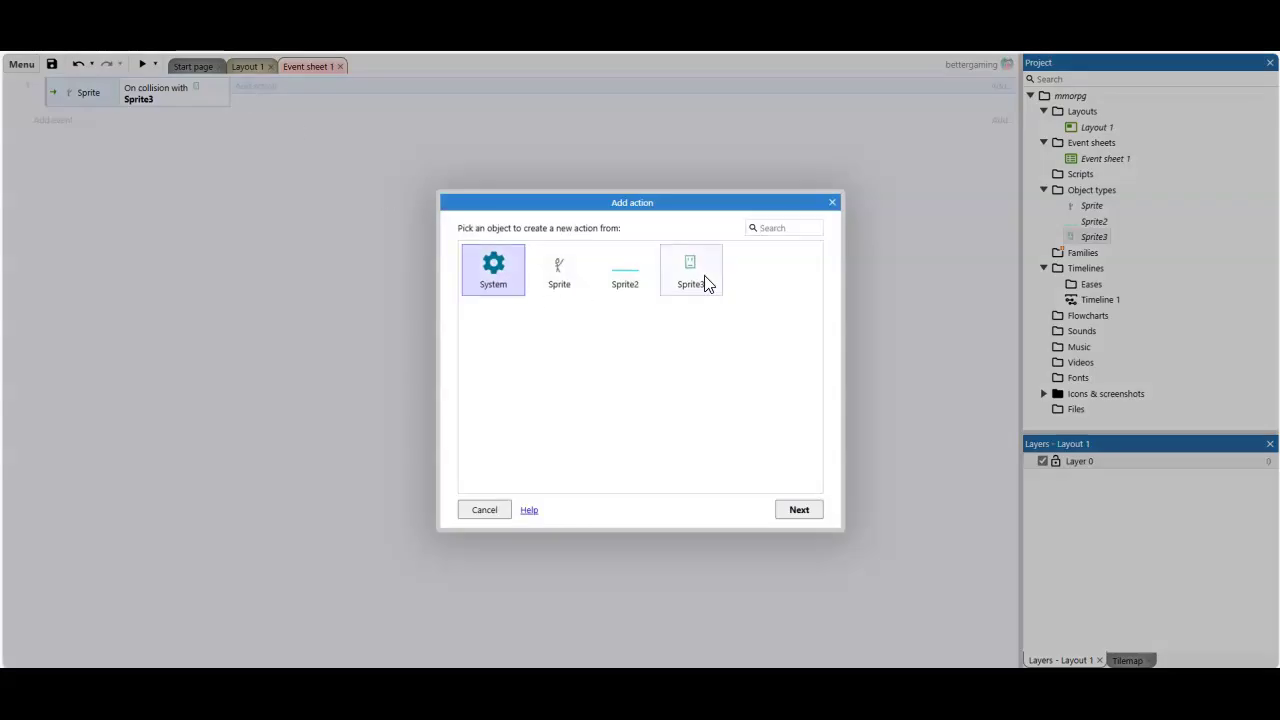
pyautogui.click(700, 282)
pyautogui.click(799, 510)
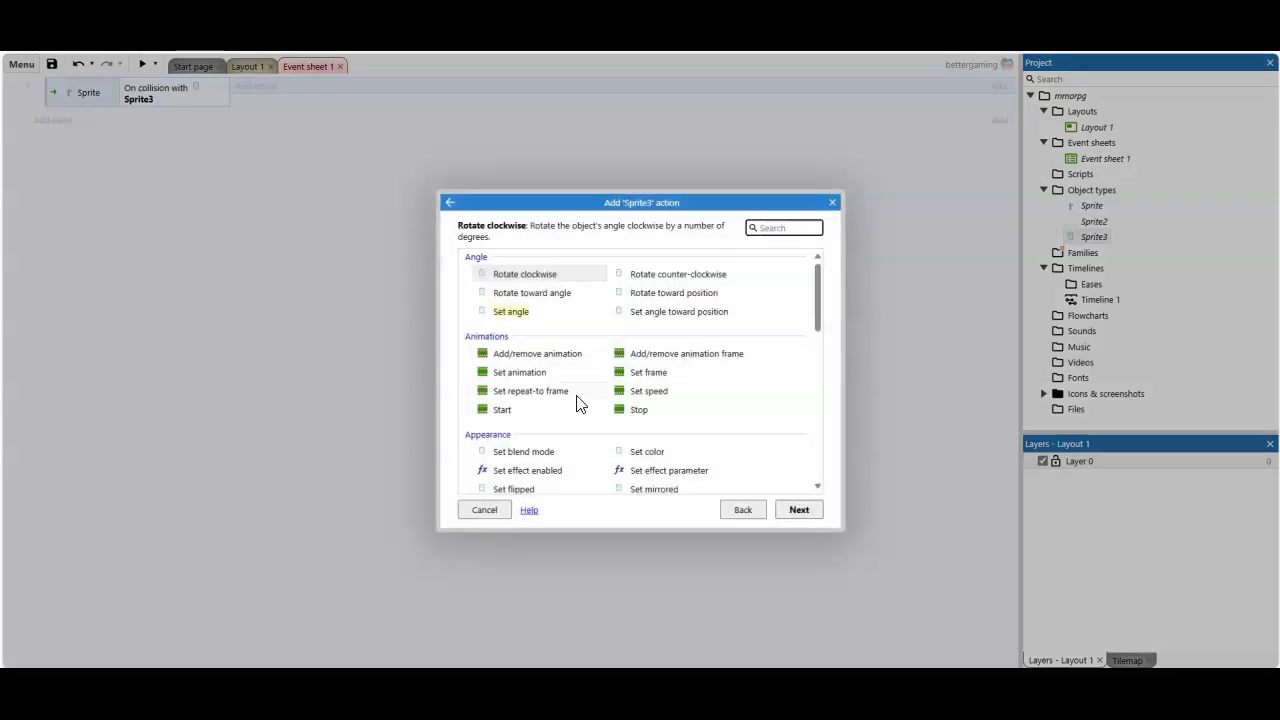
pyautogui.scroll(-3, 577, 403)
pyautogui.scroll(-1, 577, 403)
pyautogui.scroll(-4, 577, 403)
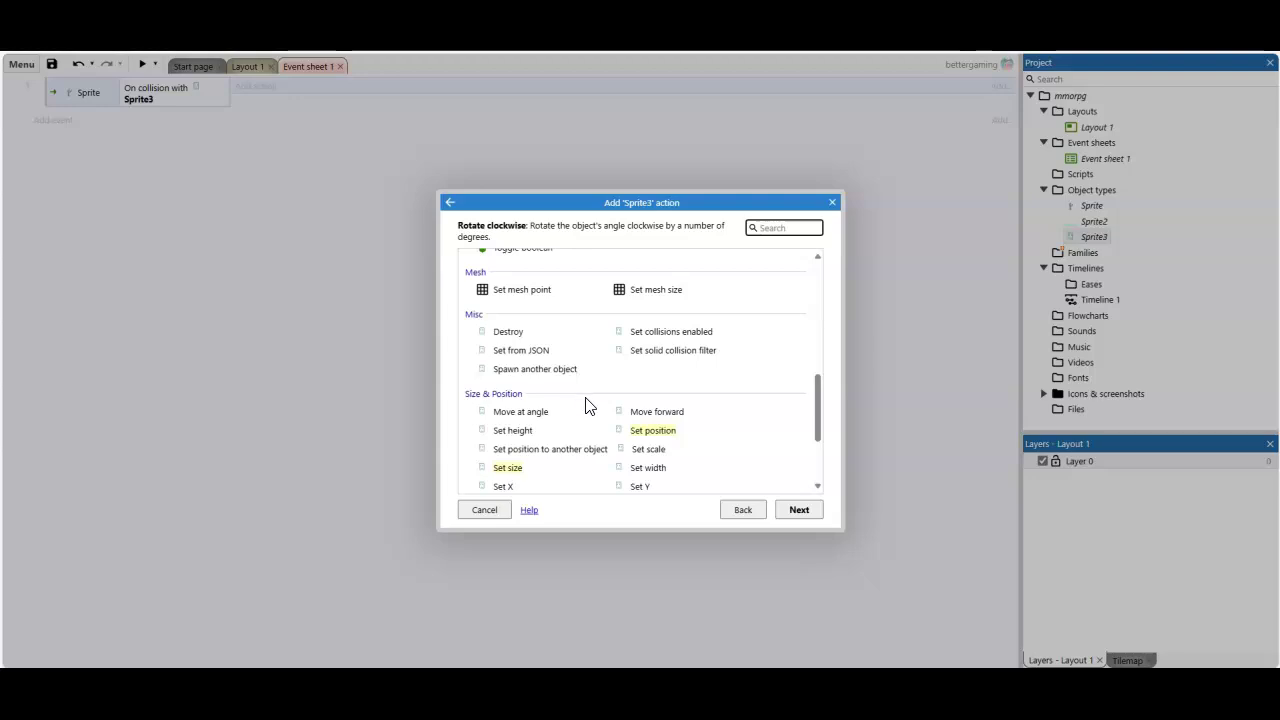
pyautogui.click(557, 338)
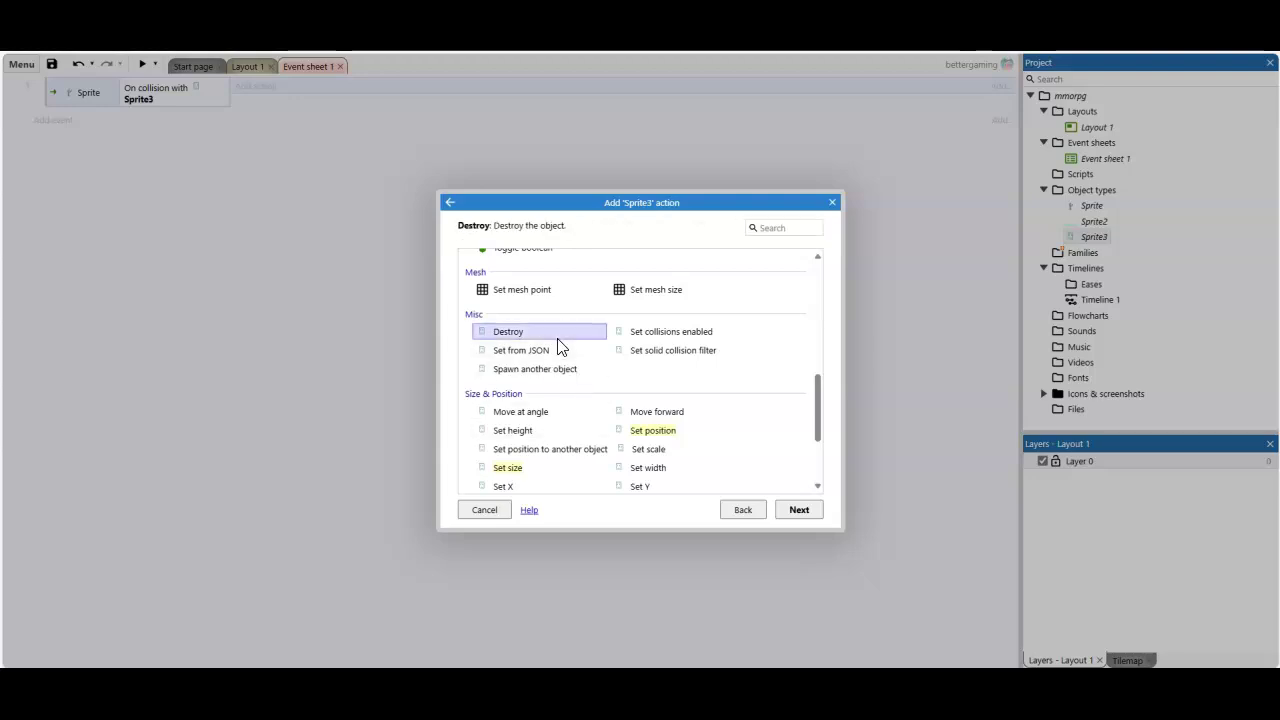
pyautogui.click(792, 517)
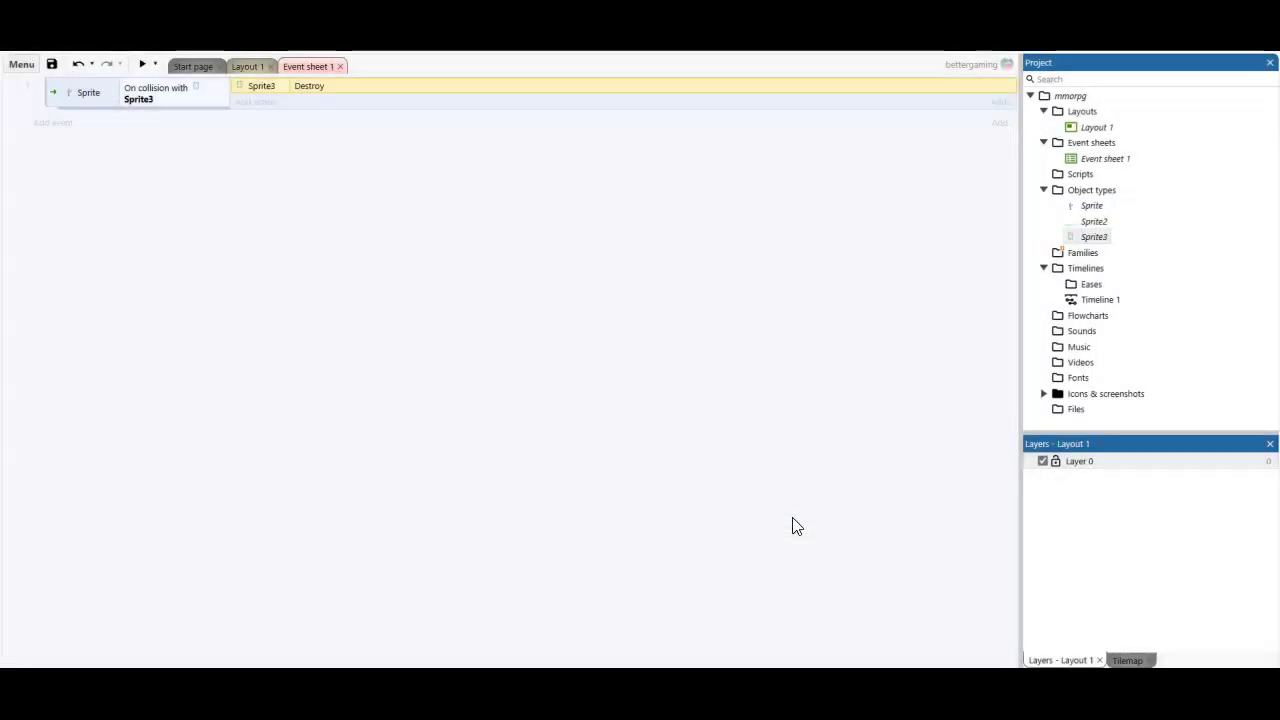
# Save the project and launch a game preview.
pyautogui.click(52, 64)
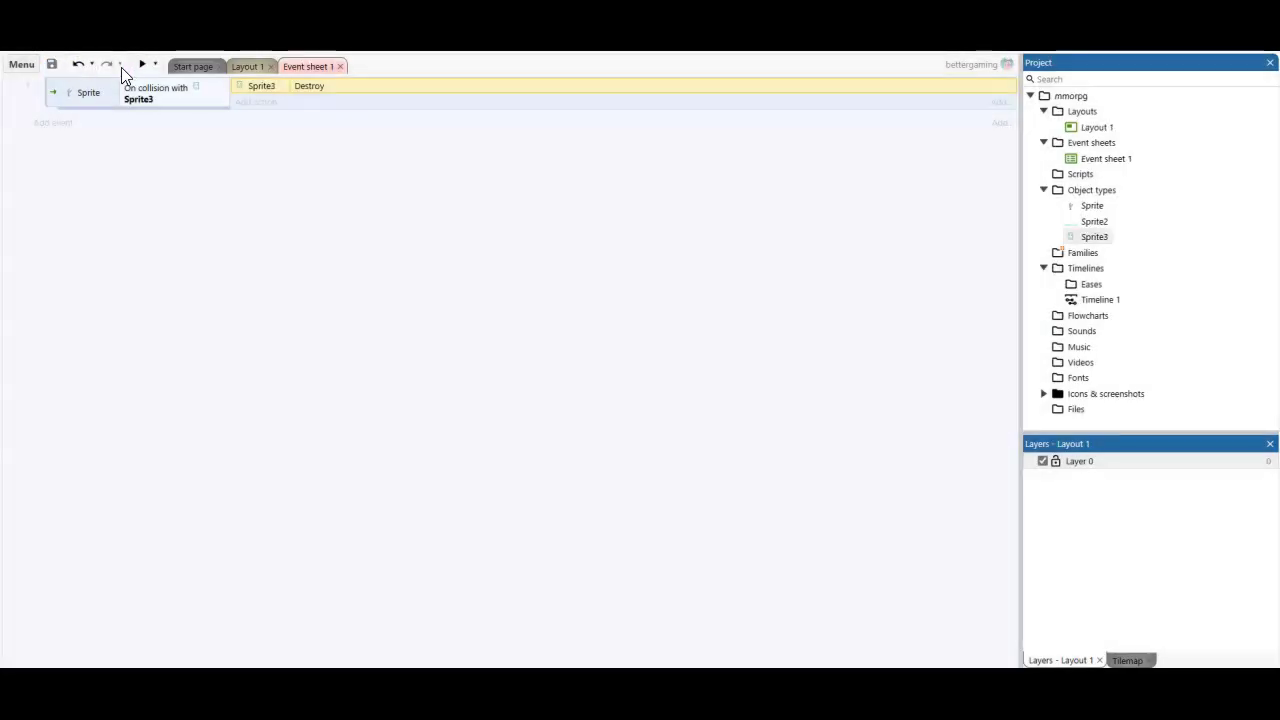
pyautogui.click(246, 66)
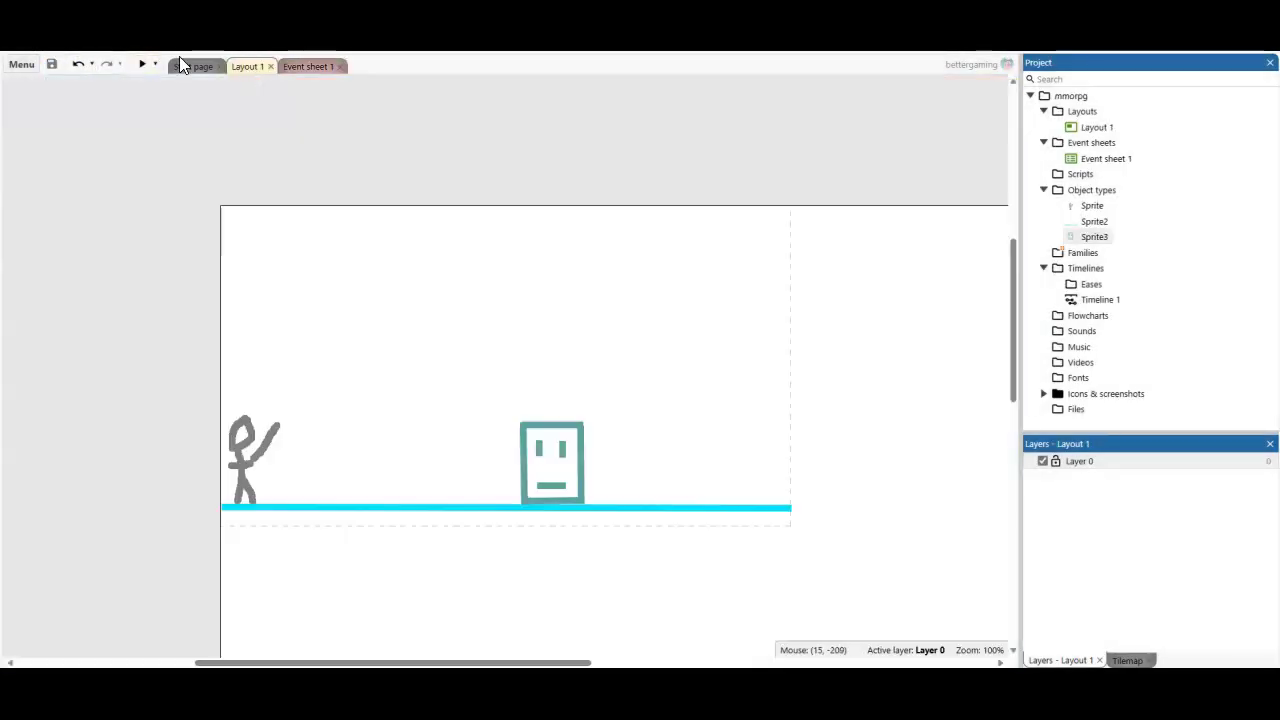
pyautogui.click(142, 64)
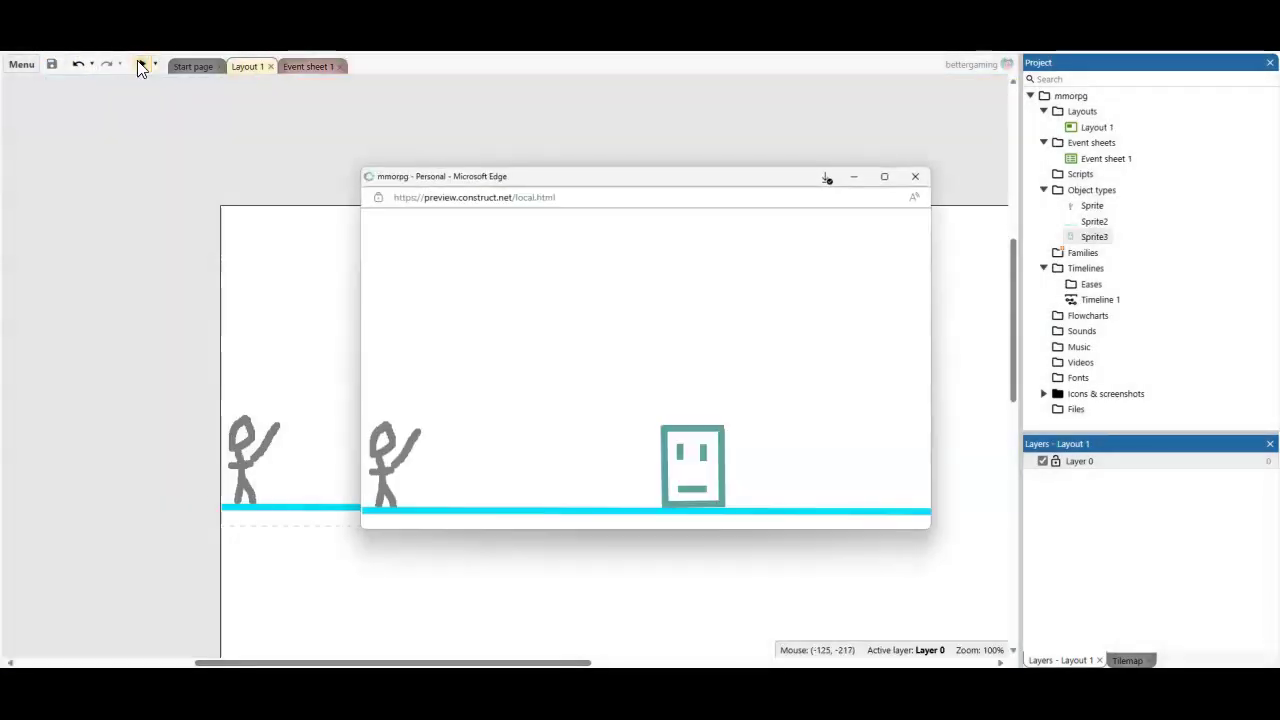
# Run and jump the player into the box with arrow keys, then close the preview.
pyautogui.press('Right')
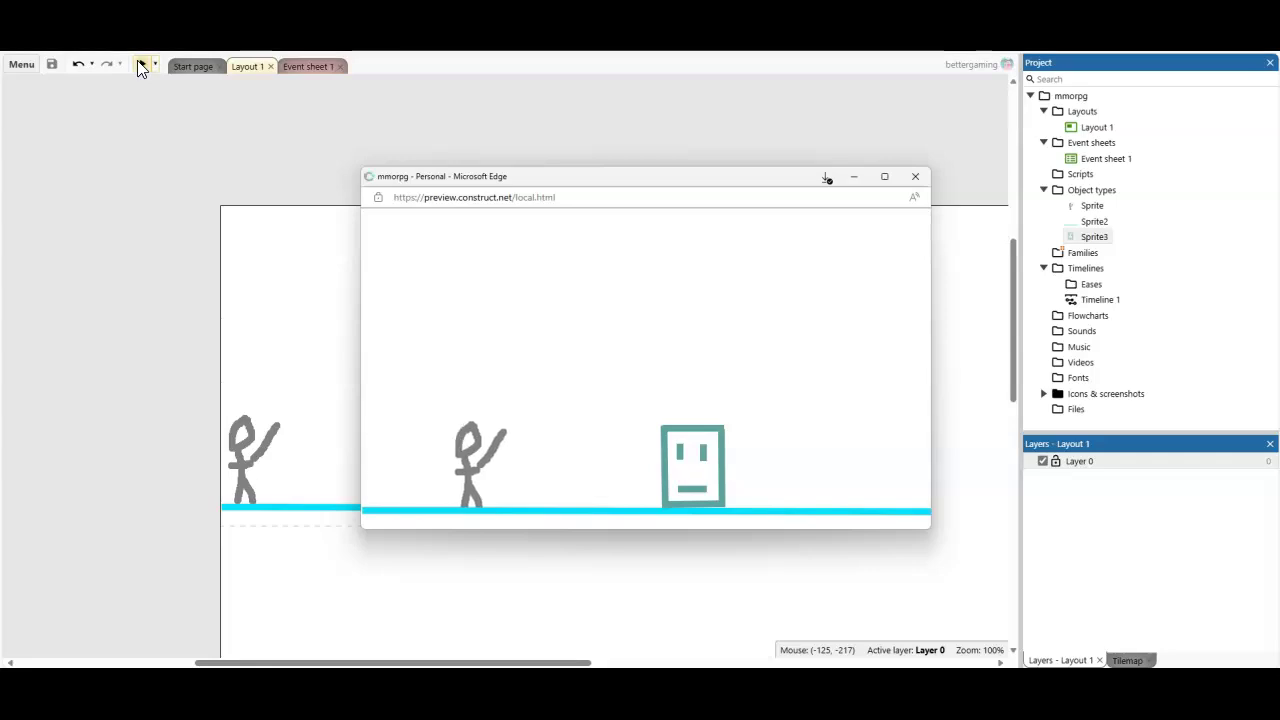
pyautogui.press('Up')
pyautogui.press('Left')
pyautogui.press('Up')
pyautogui.press('Up')
pyautogui.press('Right')
pyautogui.press('Up')
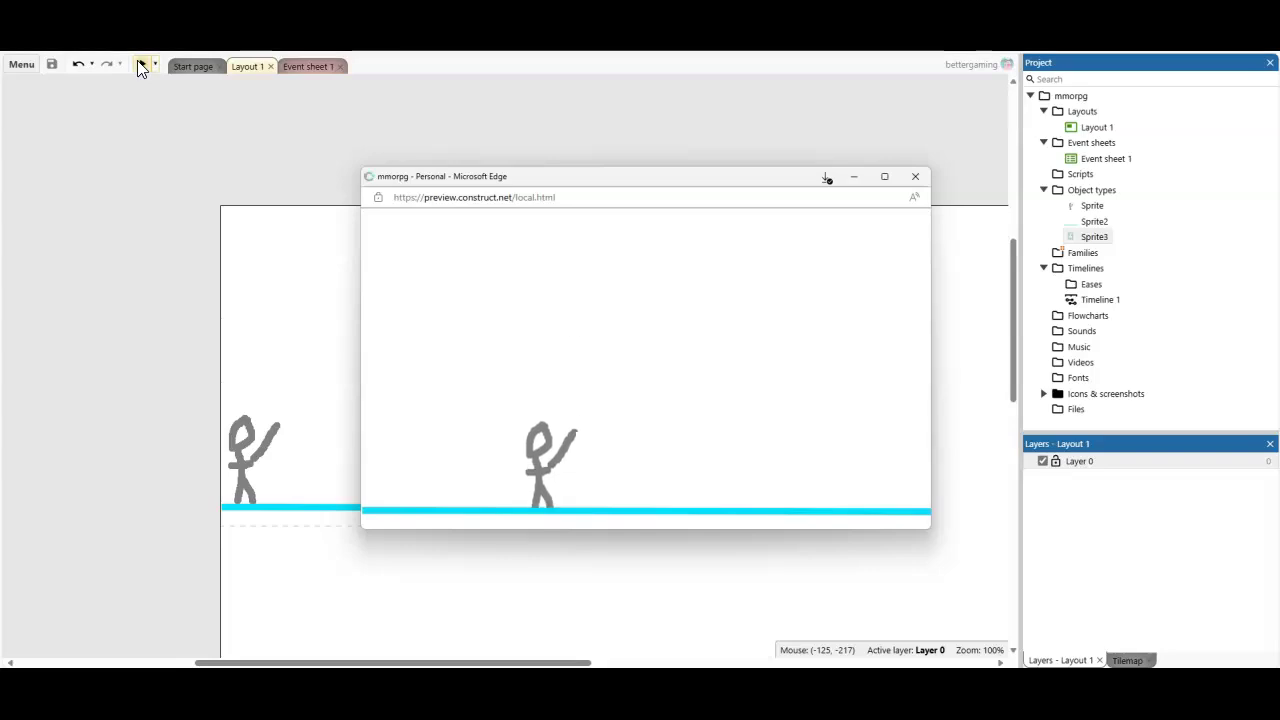
pyautogui.press('Up')
pyautogui.click(913, 181)
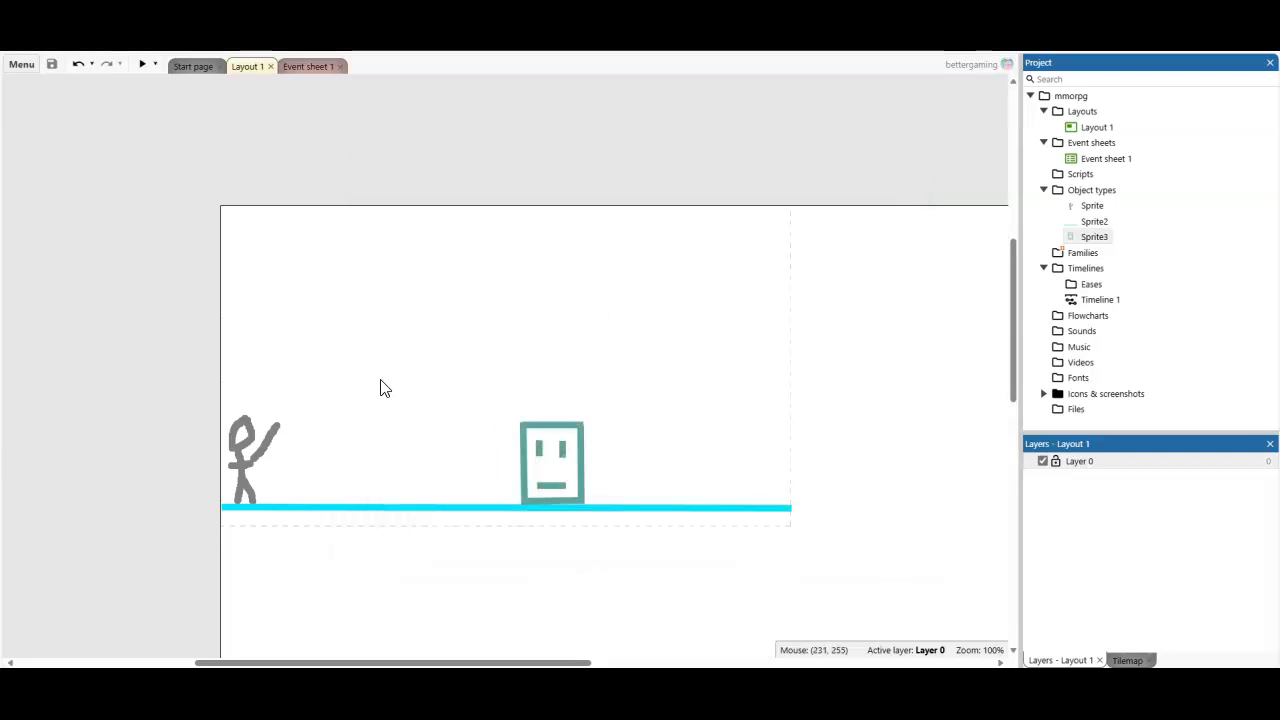
pyautogui.click(266, 437)
pyautogui.click(222, 437)
pyautogui.click(600, 277)
pyautogui.click(1078, 207)
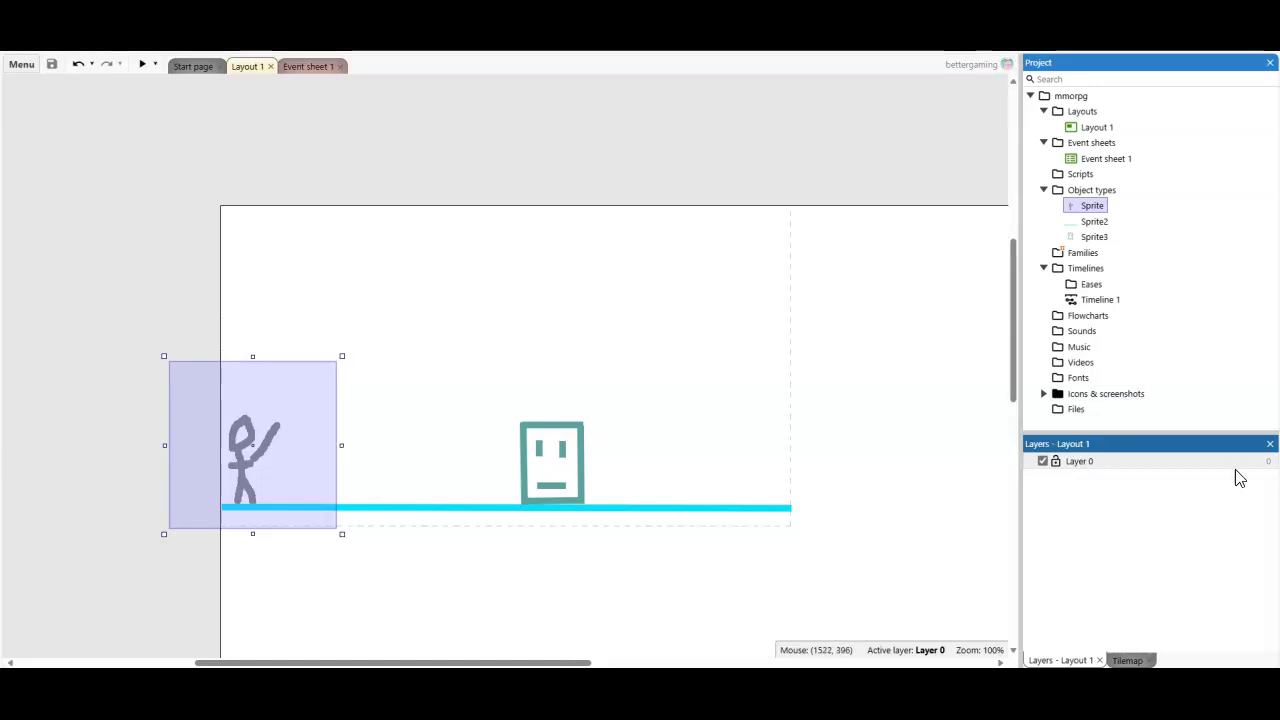
pyautogui.click(1043, 465)
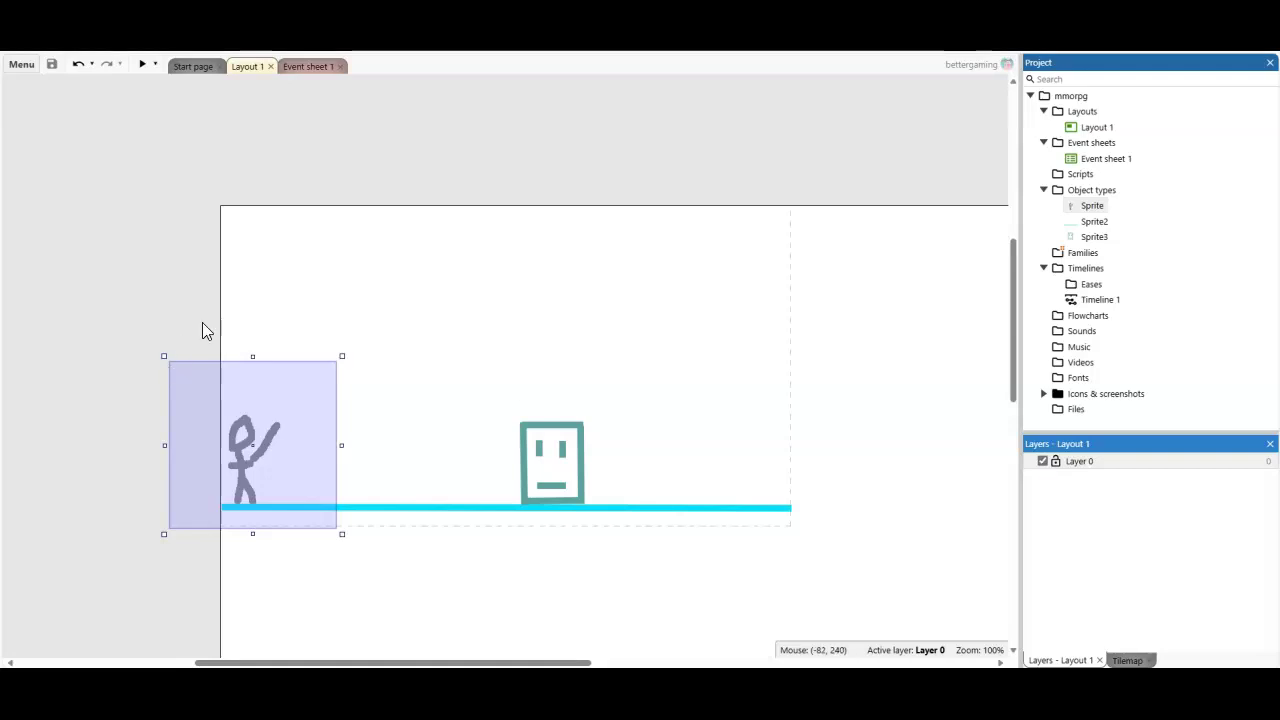
pyautogui.click(539, 261)
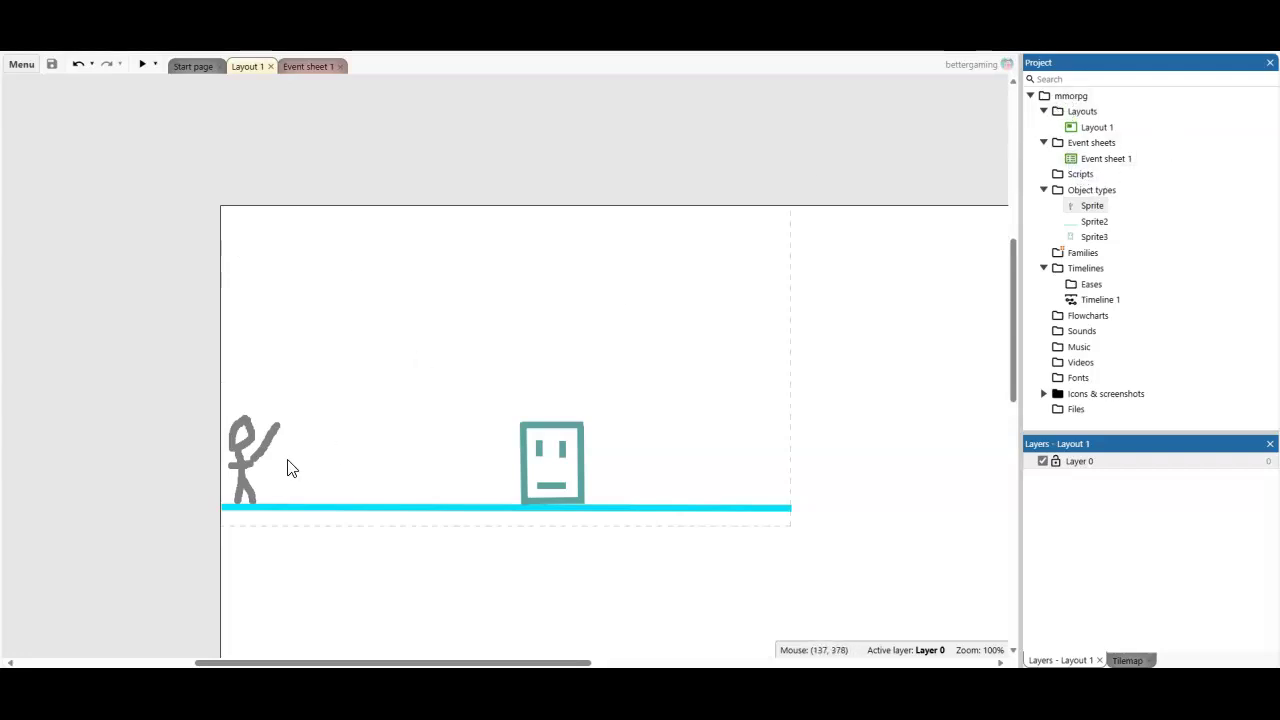
pyautogui.click(225, 443)
pyautogui.click(141, 335)
pyautogui.click(524, 449)
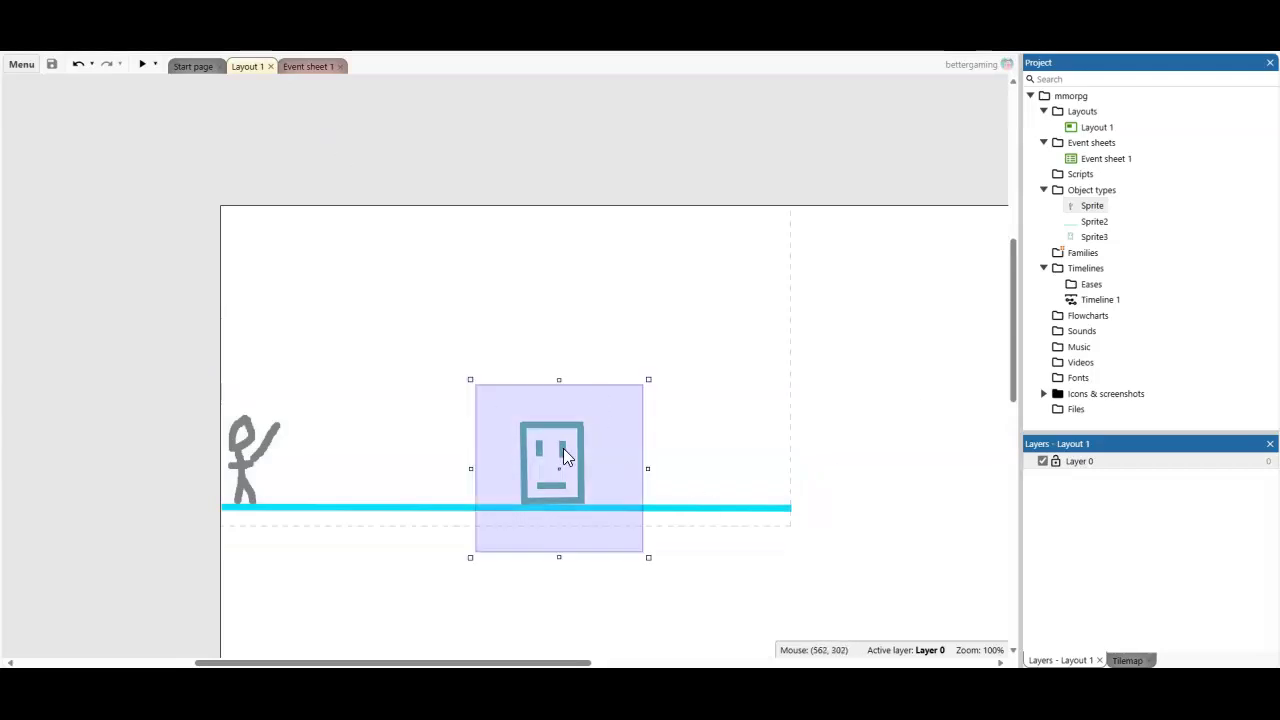
# Open the layout's Insert new object list and close it without inserting anything.
pyautogui.rightClick(545, 467)
pyautogui.click(400, 323)
pyautogui.rightClick(410, 323)
pyautogui.click(457, 329)
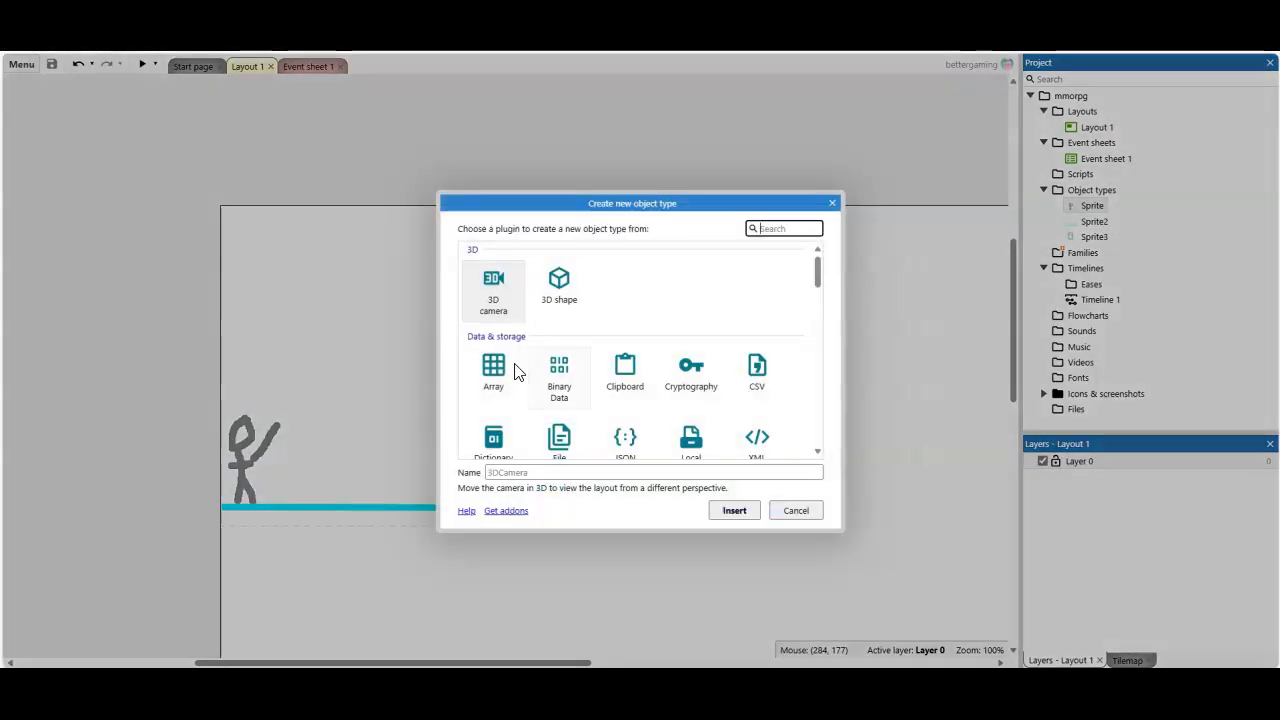
pyautogui.click(802, 517)
# Add the Tile movement behaviour to the square face enemy.
pyautogui.click(557, 449)
pyautogui.rightClick(557, 449)
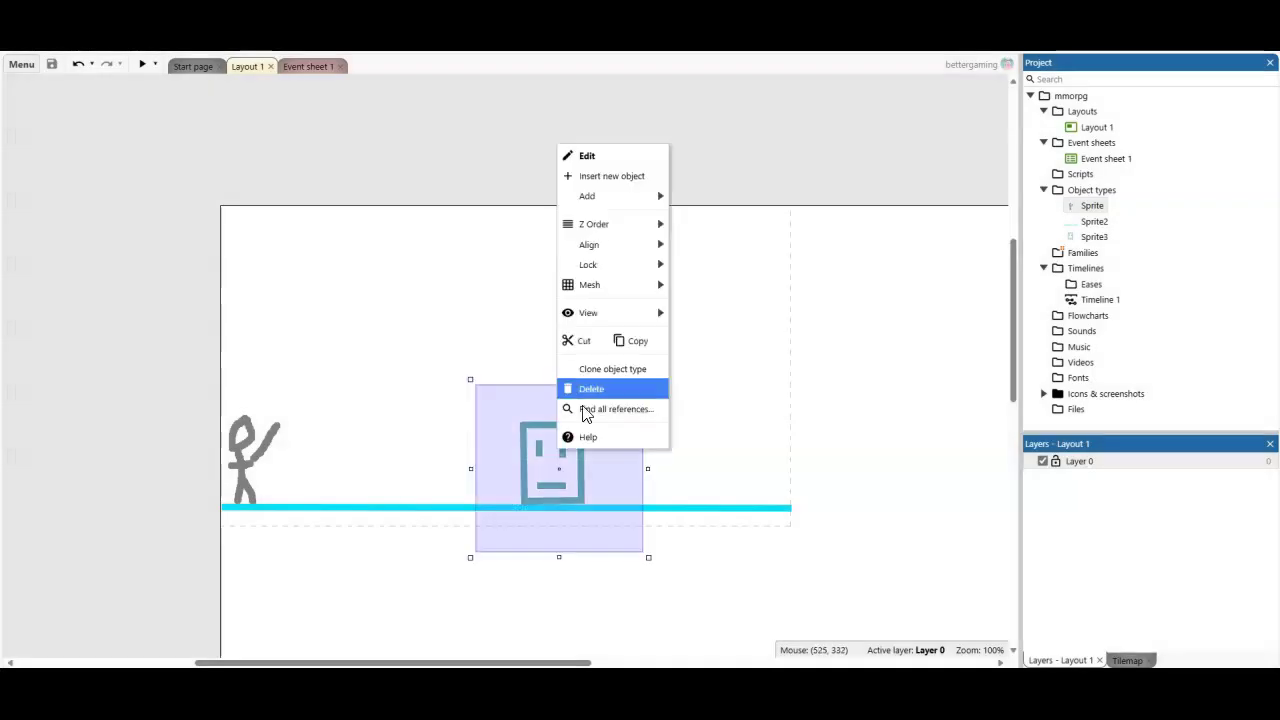
pyautogui.moveTo(610, 196)
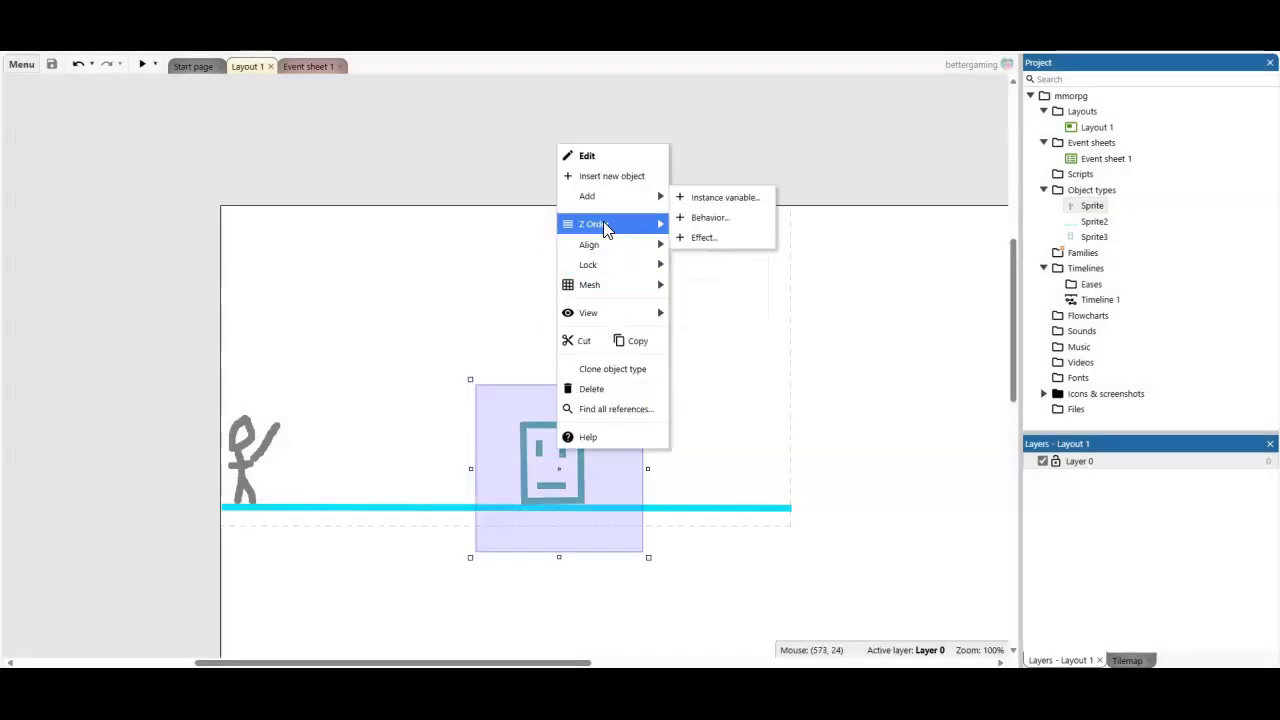
pyautogui.click(691, 214)
pyautogui.scroll(-3, 572, 365)
pyautogui.scroll(-2, 590, 375)
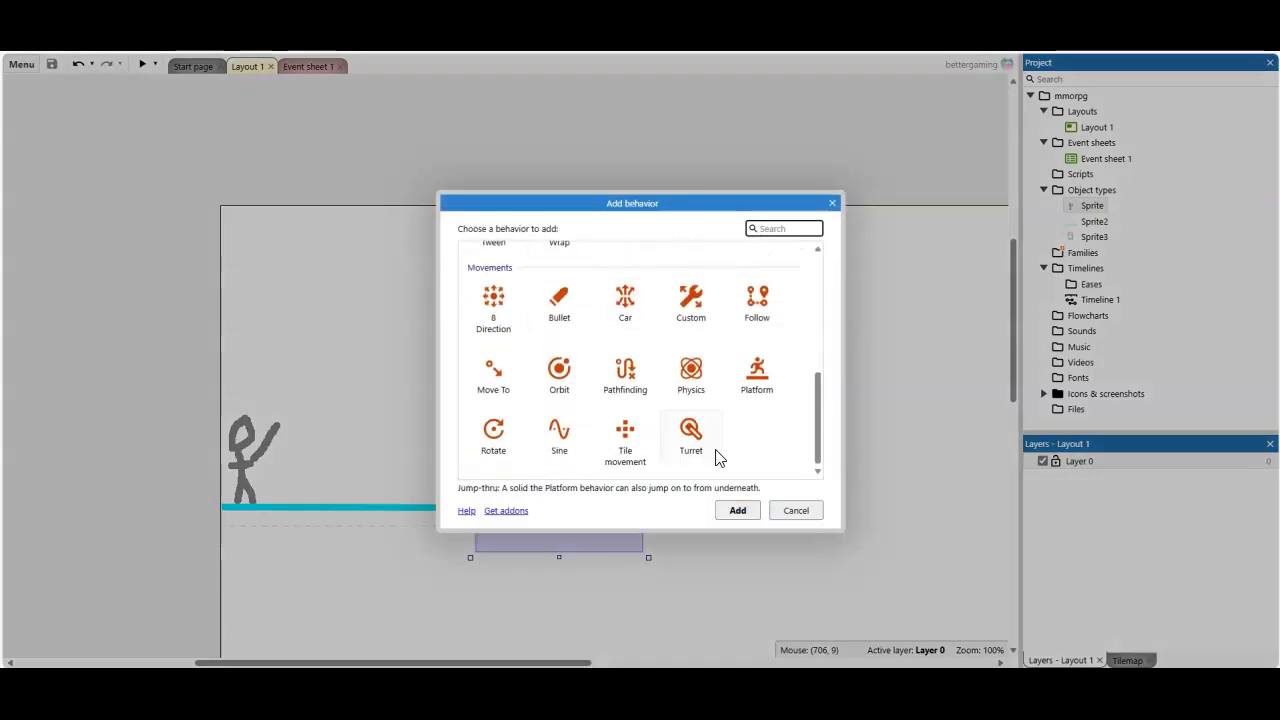
pyautogui.click(628, 436)
pyautogui.click(729, 508)
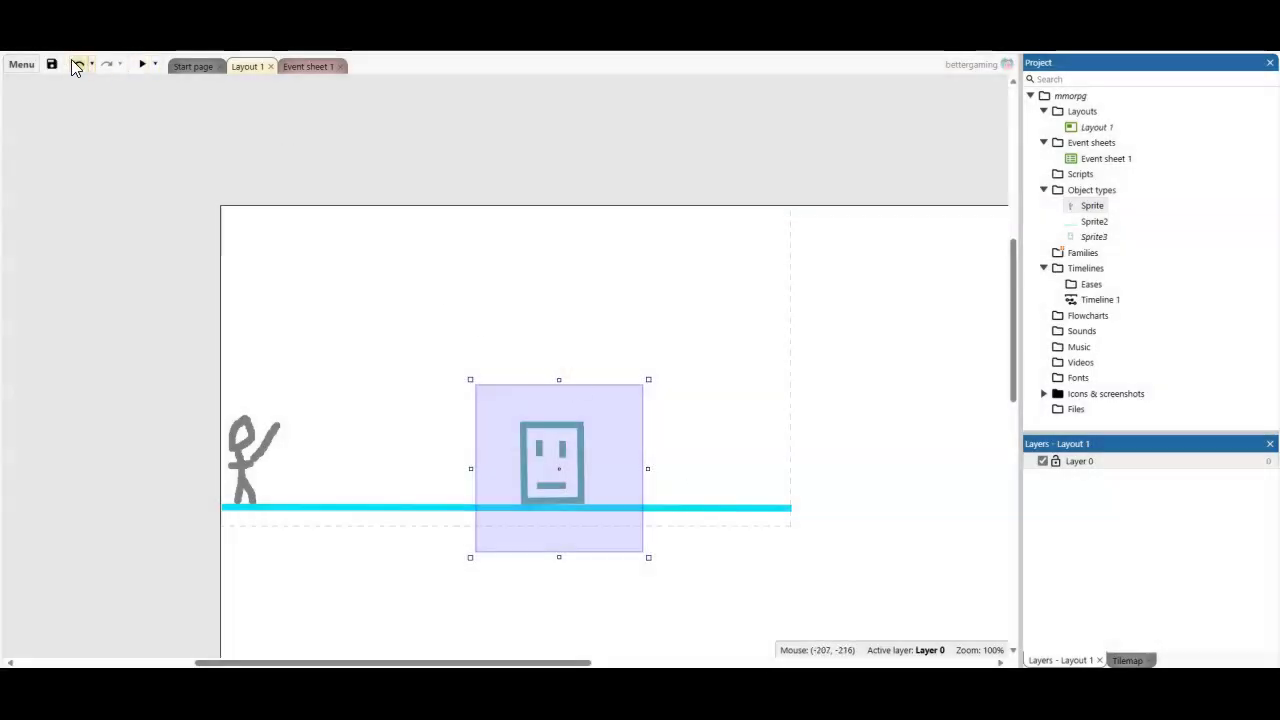
# Save and preview, walking and jumping the player into the enemy, then close the preview.
pyautogui.click(143, 64)
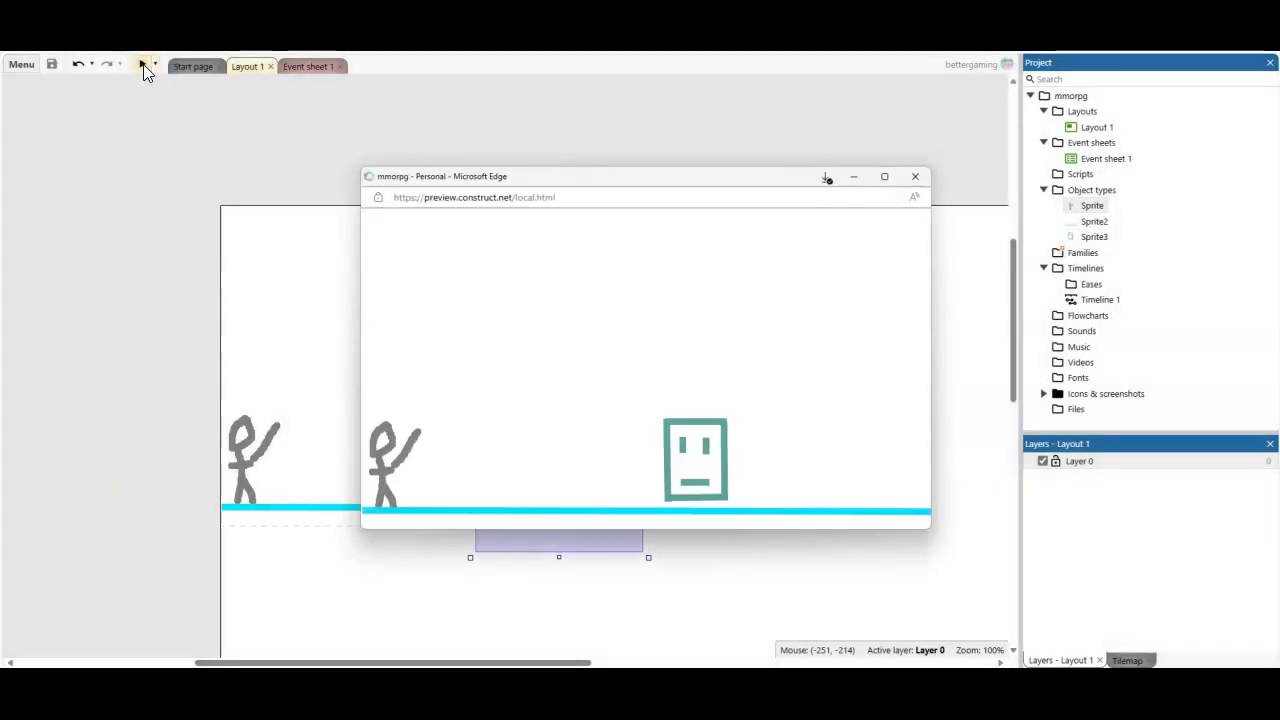
pyautogui.press('Right')
pyautogui.press('Up')
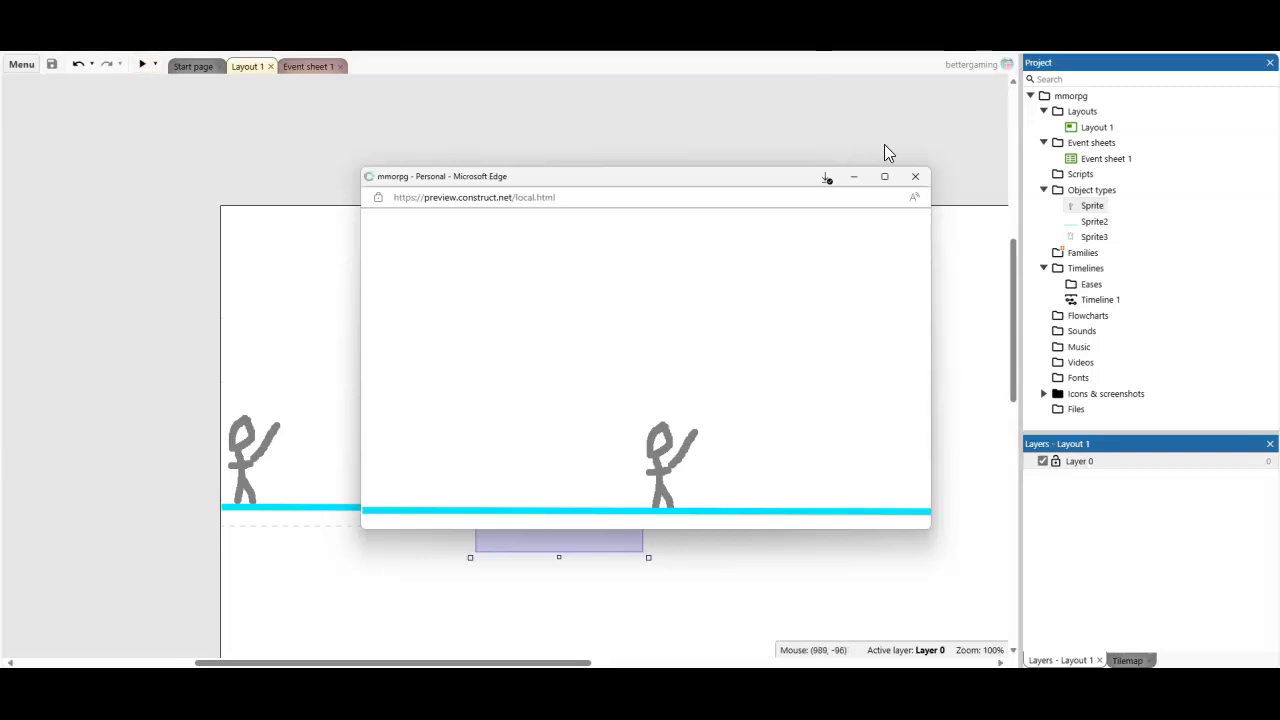
pyautogui.click(918, 178)
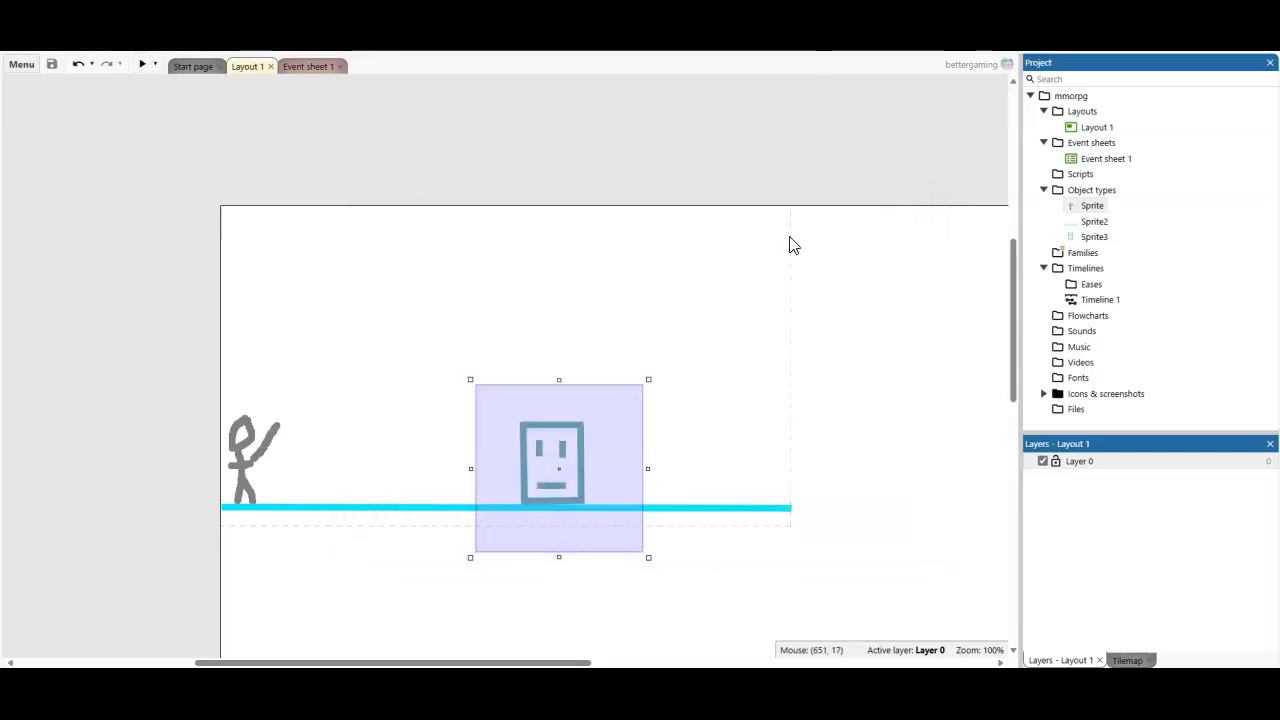
# Delete the TileMovement behaviour from Sprite3 in its behaviours list.
pyautogui.click(1092, 238)
pyautogui.rightClick(1094, 240)
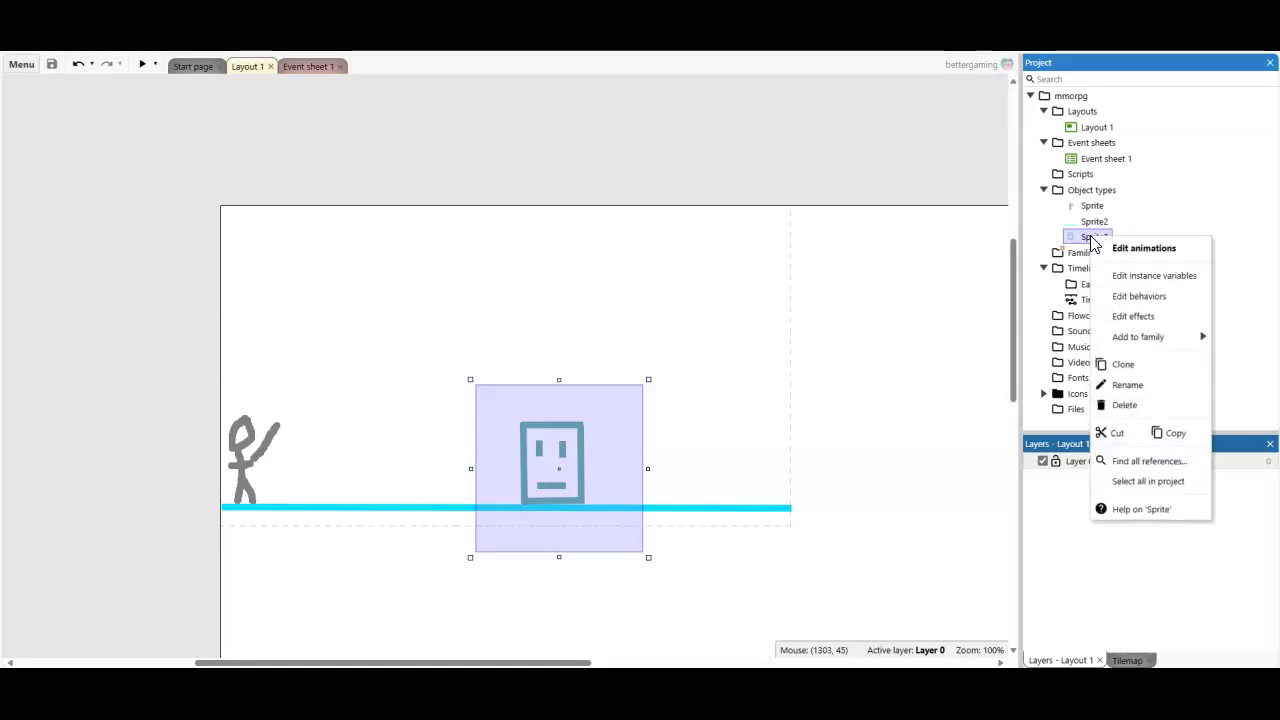
pyautogui.click(1105, 296)
pyautogui.rightClick(583, 322)
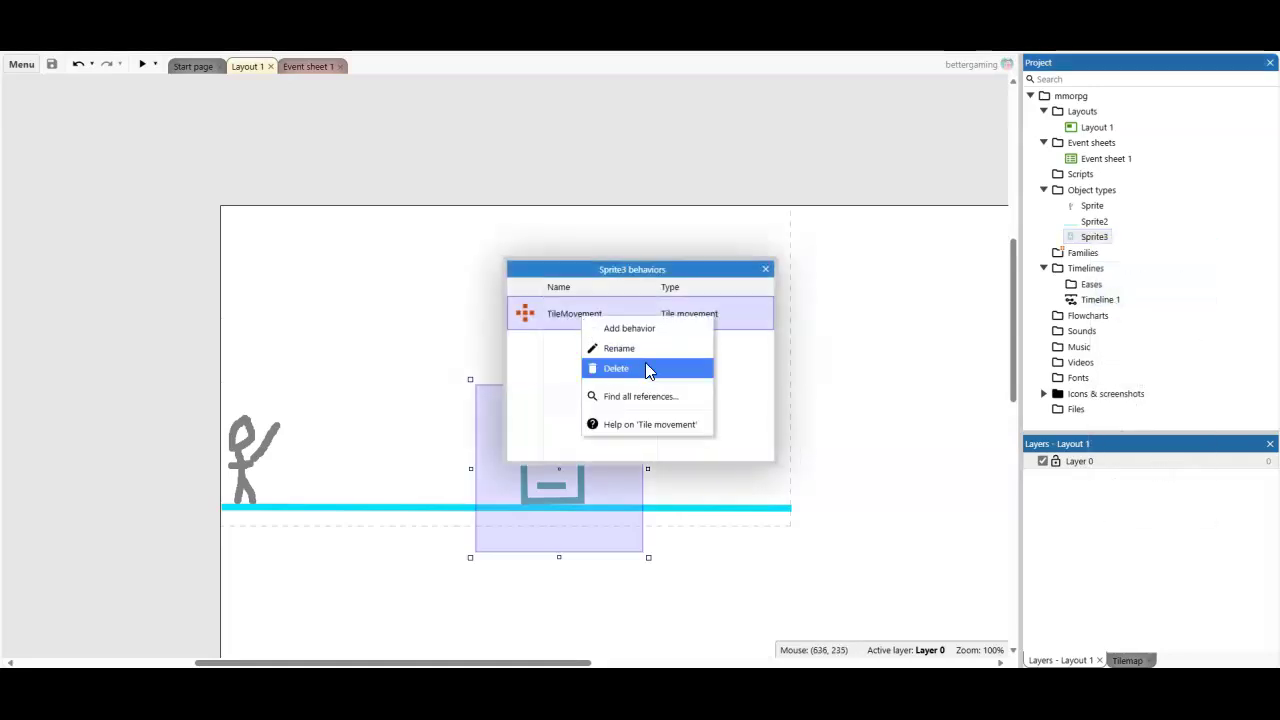
pyautogui.click(645, 364)
pyautogui.click(766, 270)
# Open the layout's Insert new object list, cancel it, and open it again.
pyautogui.click(516, 324)
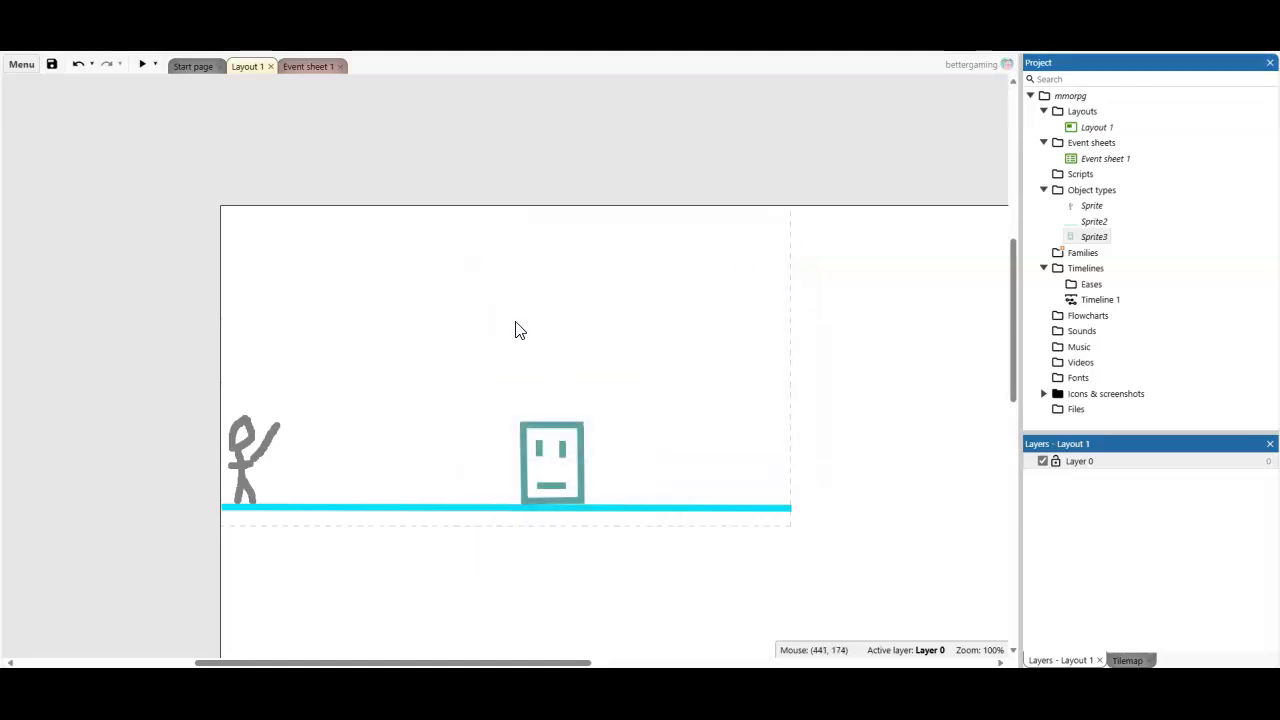
pyautogui.rightClick(554, 429)
pyautogui.click(411, 320)
pyautogui.rightClick(412, 313)
pyautogui.click(464, 324)
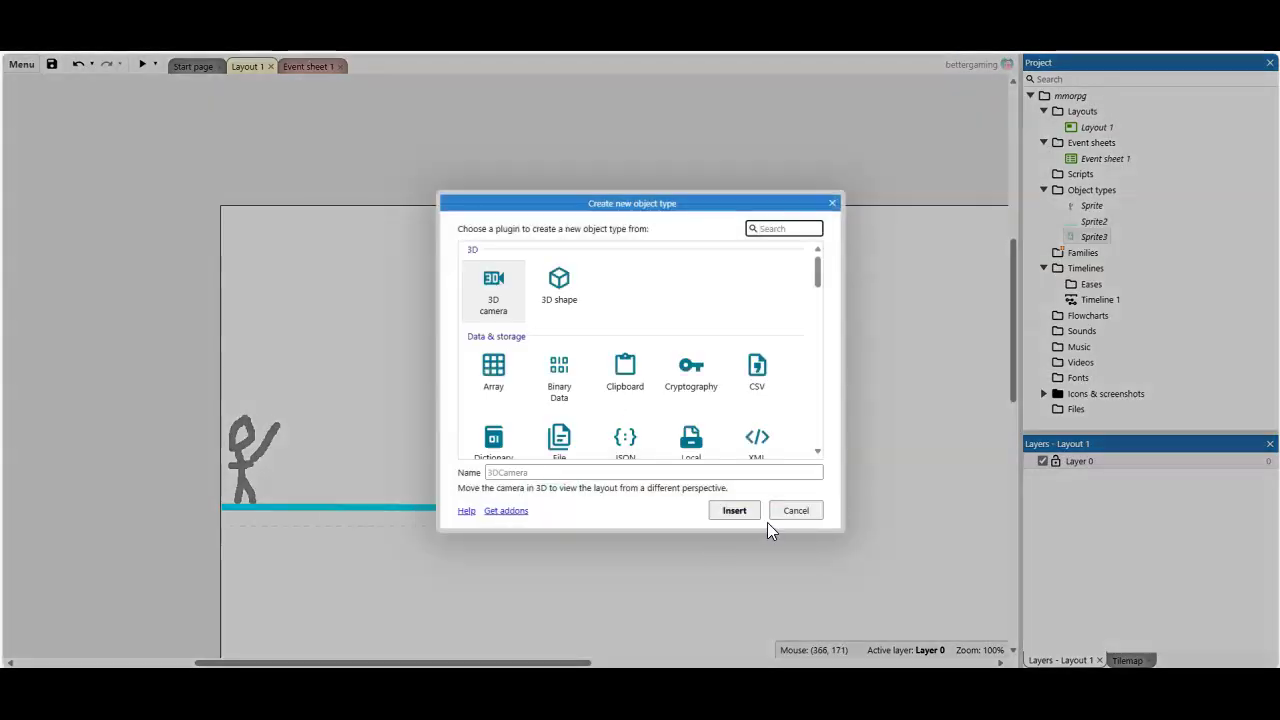
pyautogui.click(791, 504)
pyautogui.rightClick(596, 263)
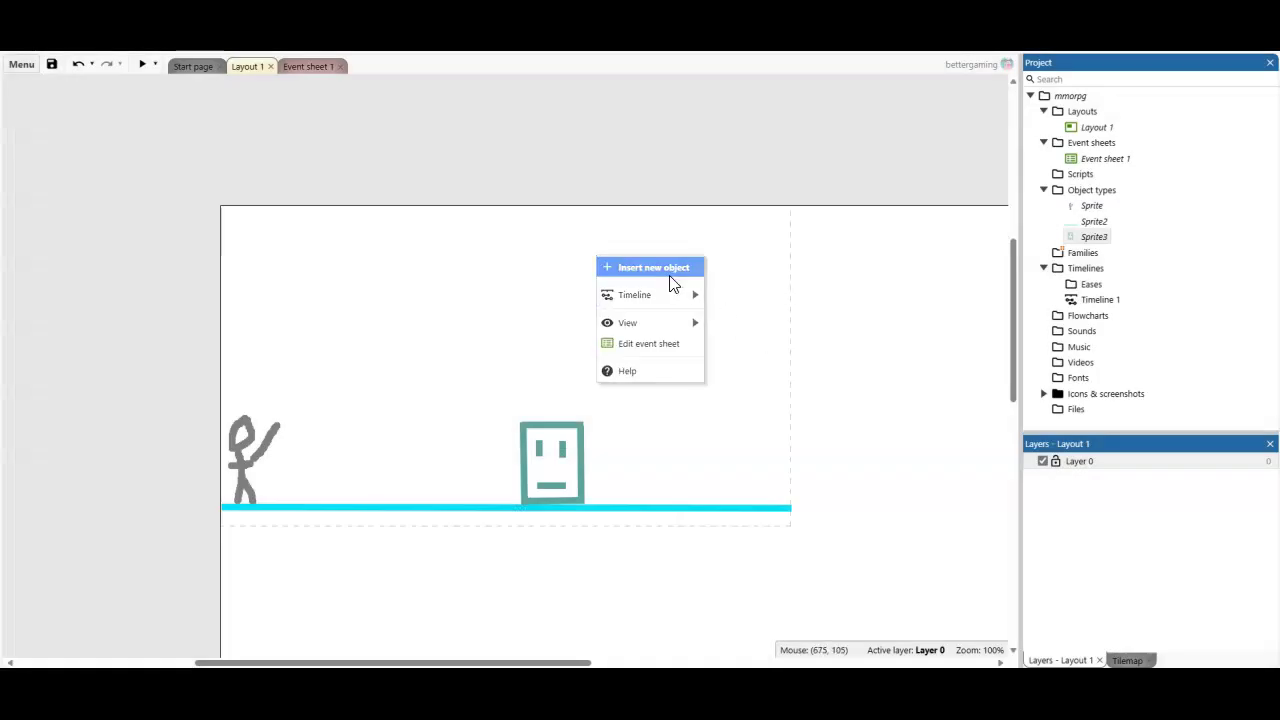
pyautogui.click(675, 285)
# Cancel the Insert new object list and select then deselect the face enemy.
pyautogui.click(791, 506)
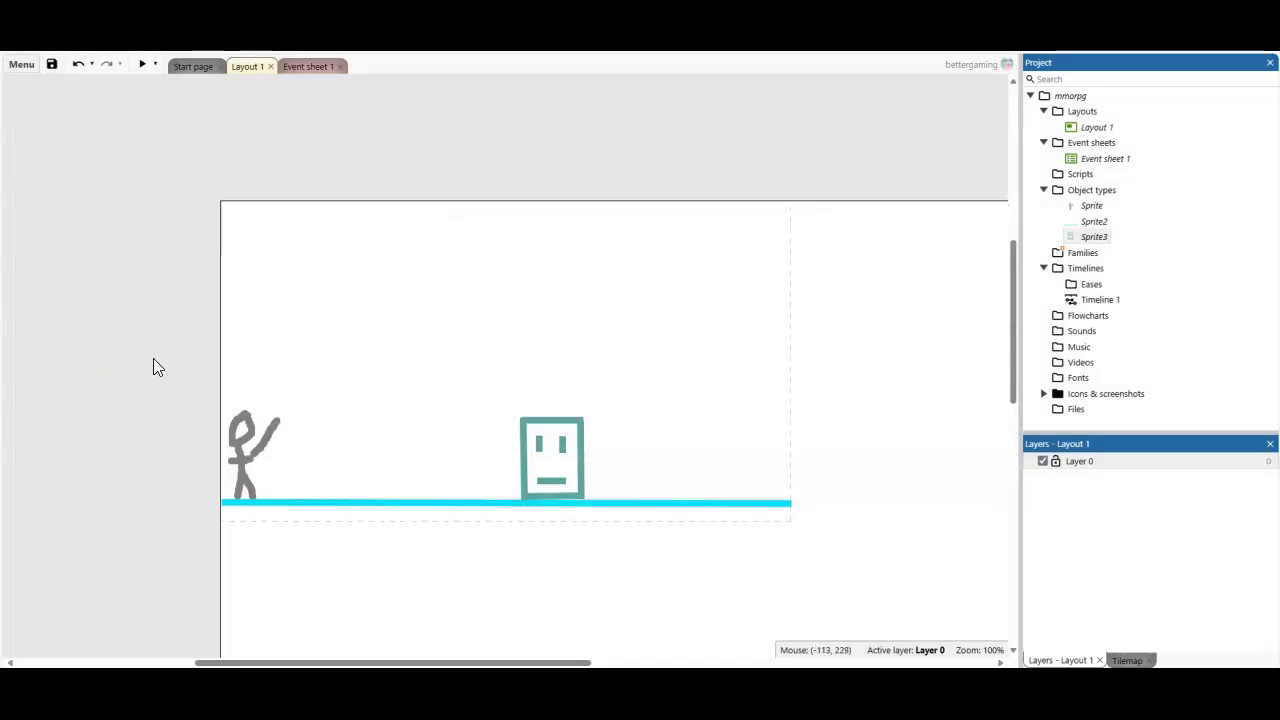
pyautogui.scroll(-2, 240, 357)
pyautogui.scroll(1, 490, 372)
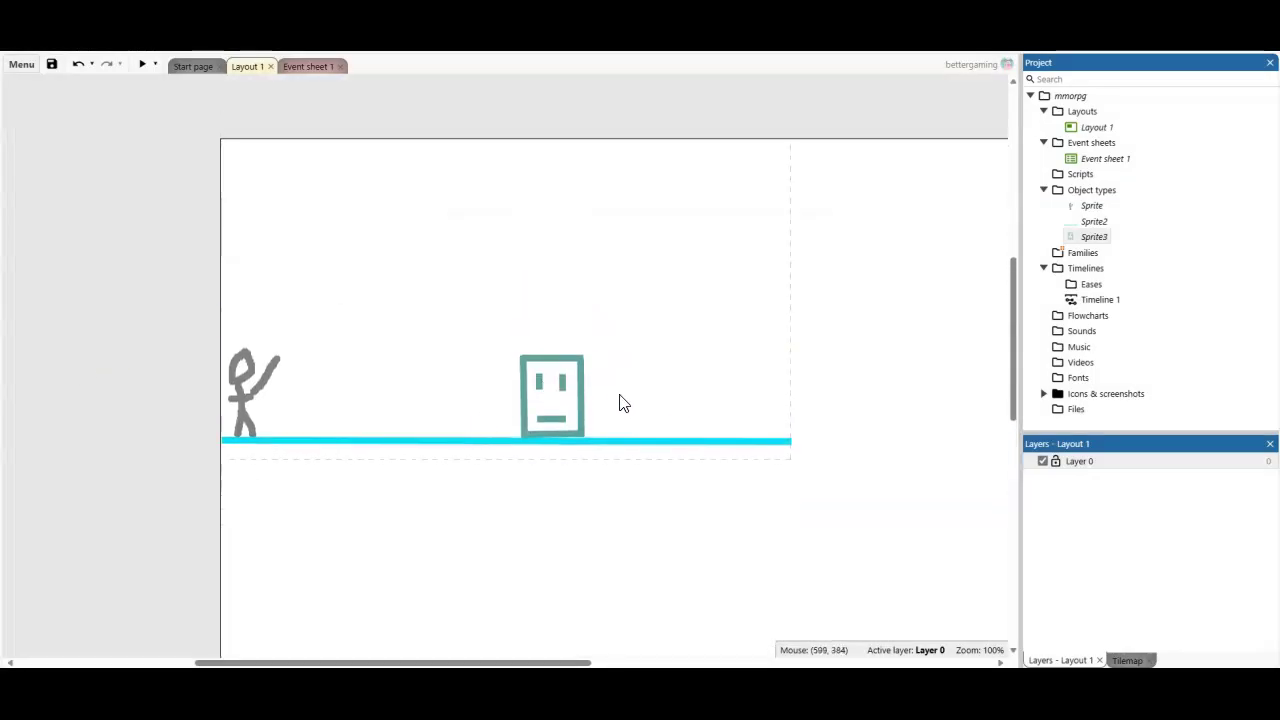
pyautogui.click(549, 386)
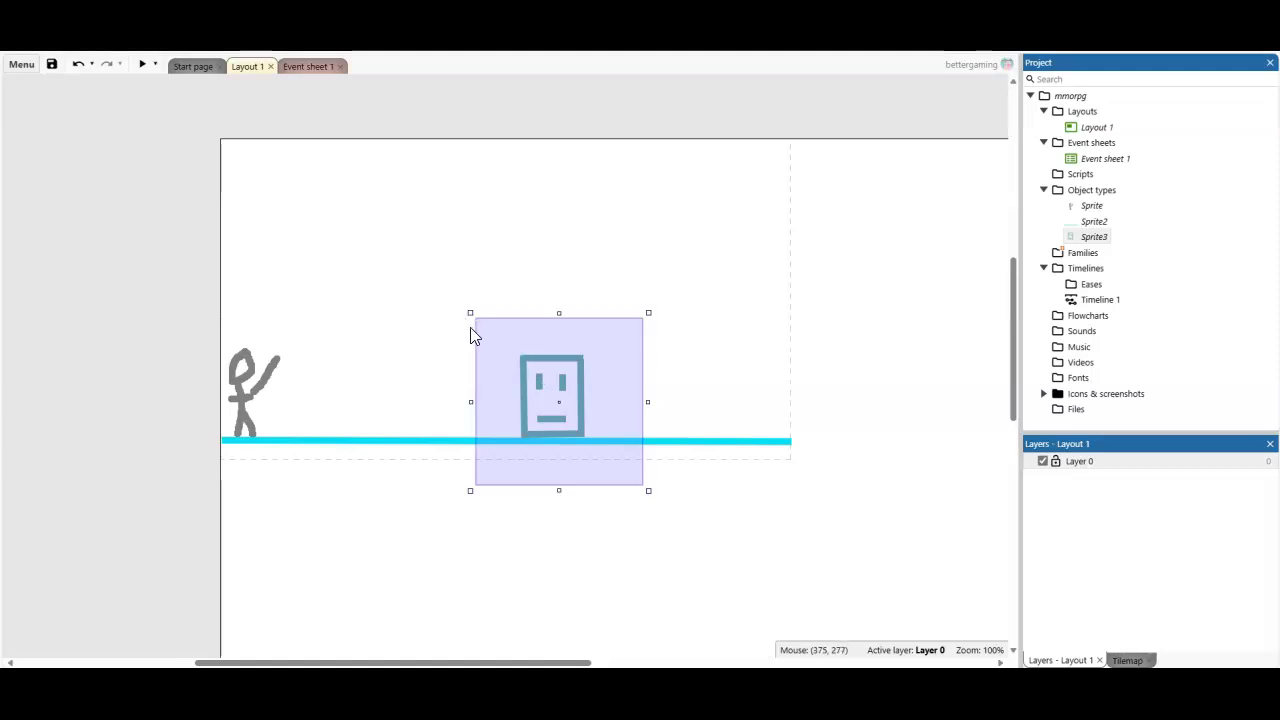
pyautogui.click(75, 346)
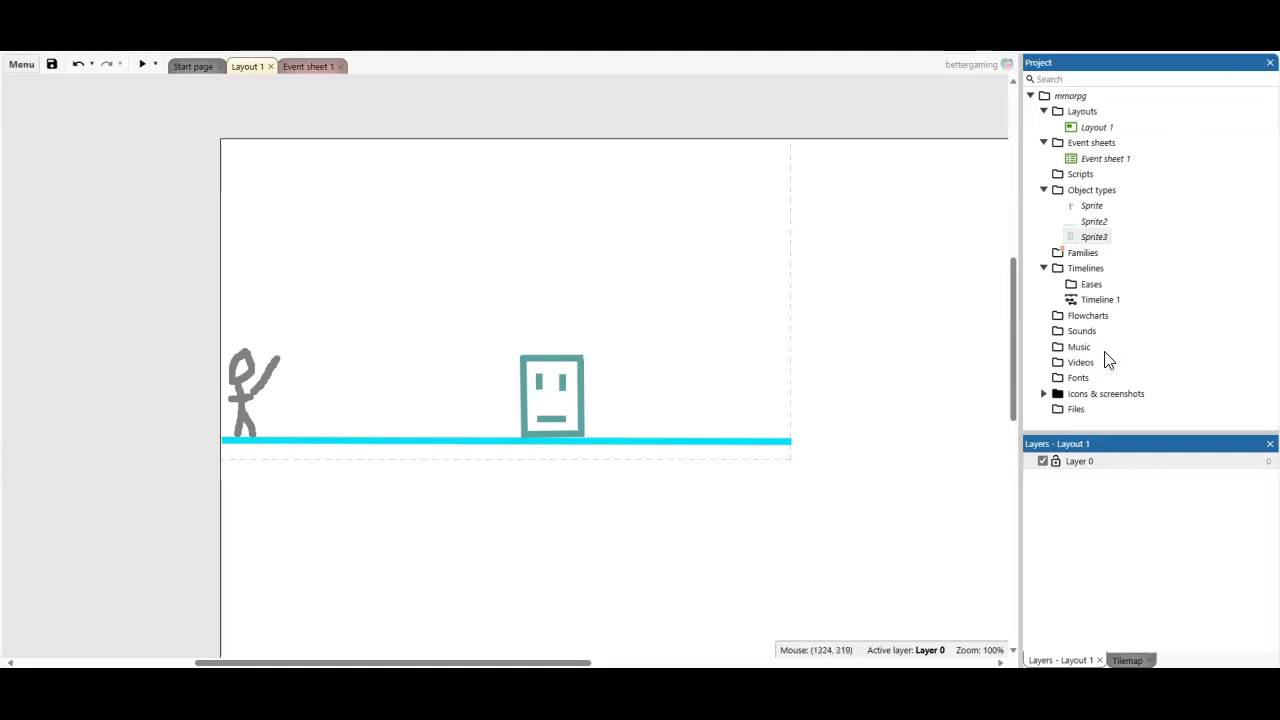
# Click the wide floor and background objects to inspect them.
pyautogui.click(235, 364)
pyautogui.click(245, 280)
pyautogui.click(241, 370)
pyautogui.click(238, 300)
pyautogui.click(240, 332)
pyautogui.click(251, 281)
pyautogui.click(244, 400)
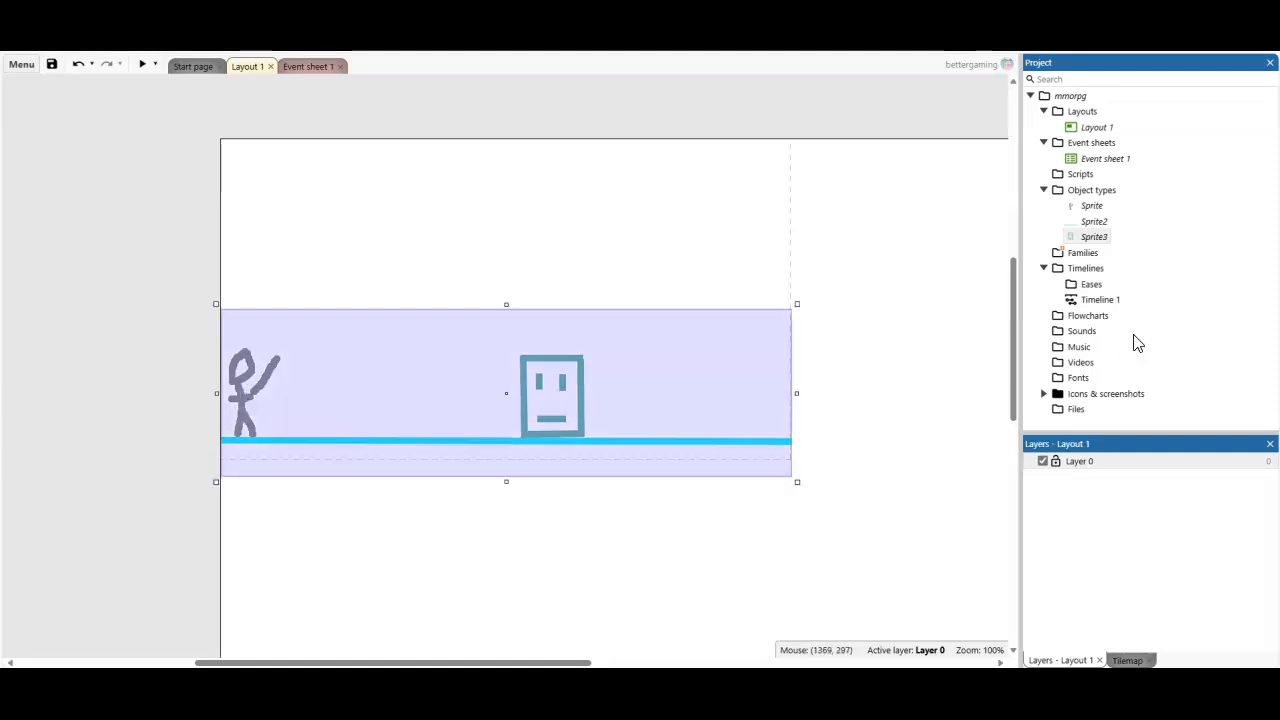
# Select the stick-figure sprite, then save the project and select the teal face enemy.
pyautogui.click(1088, 206)
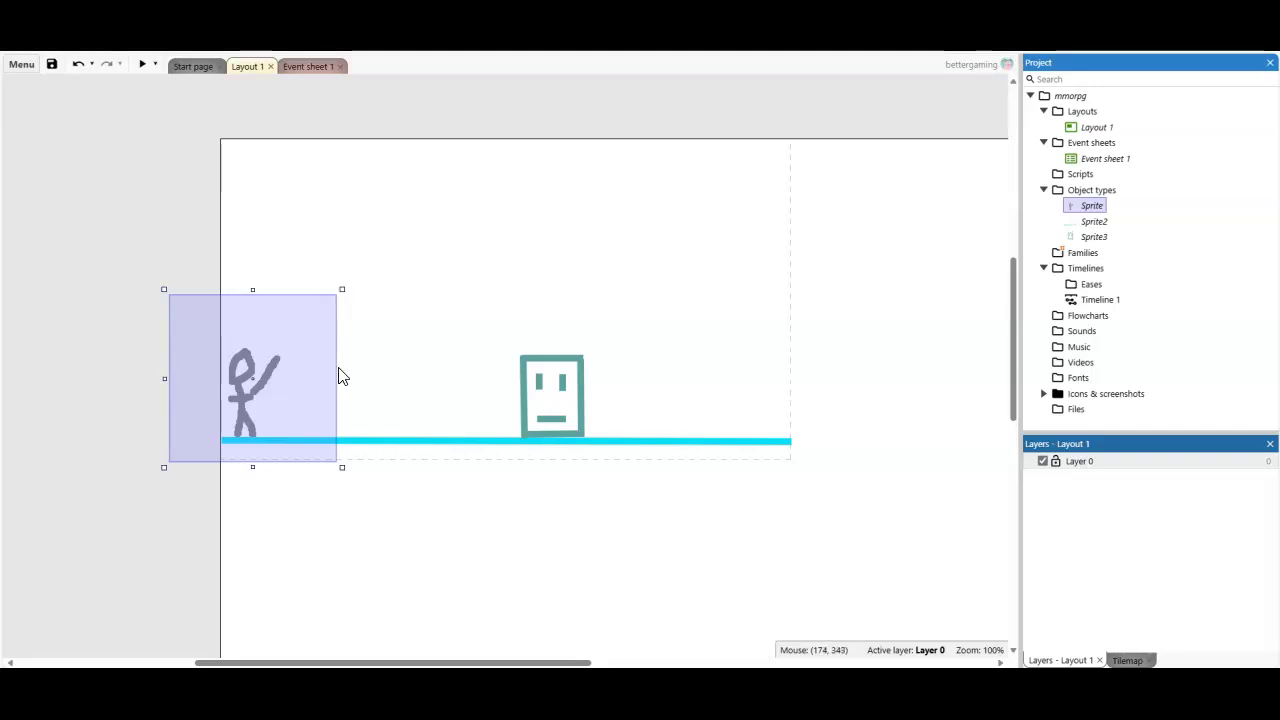
pyautogui.click(253, 363)
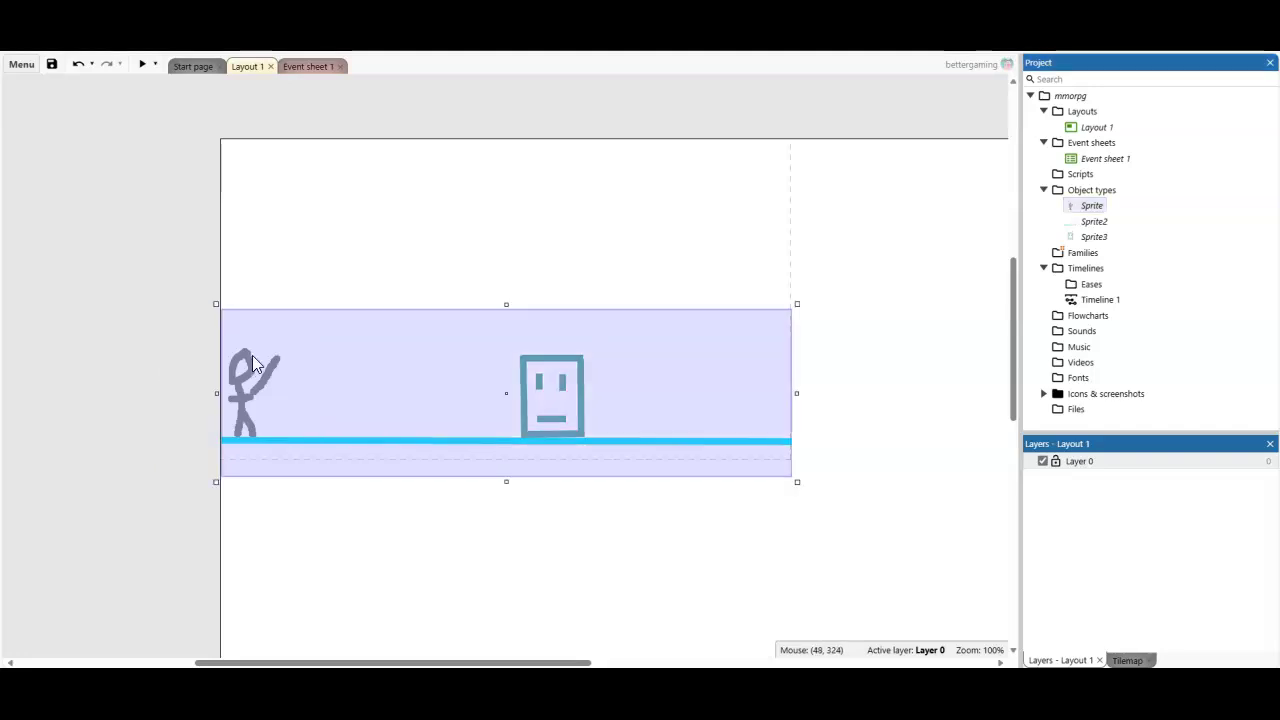
pyautogui.click(1090, 206)
pyautogui.click(268, 296)
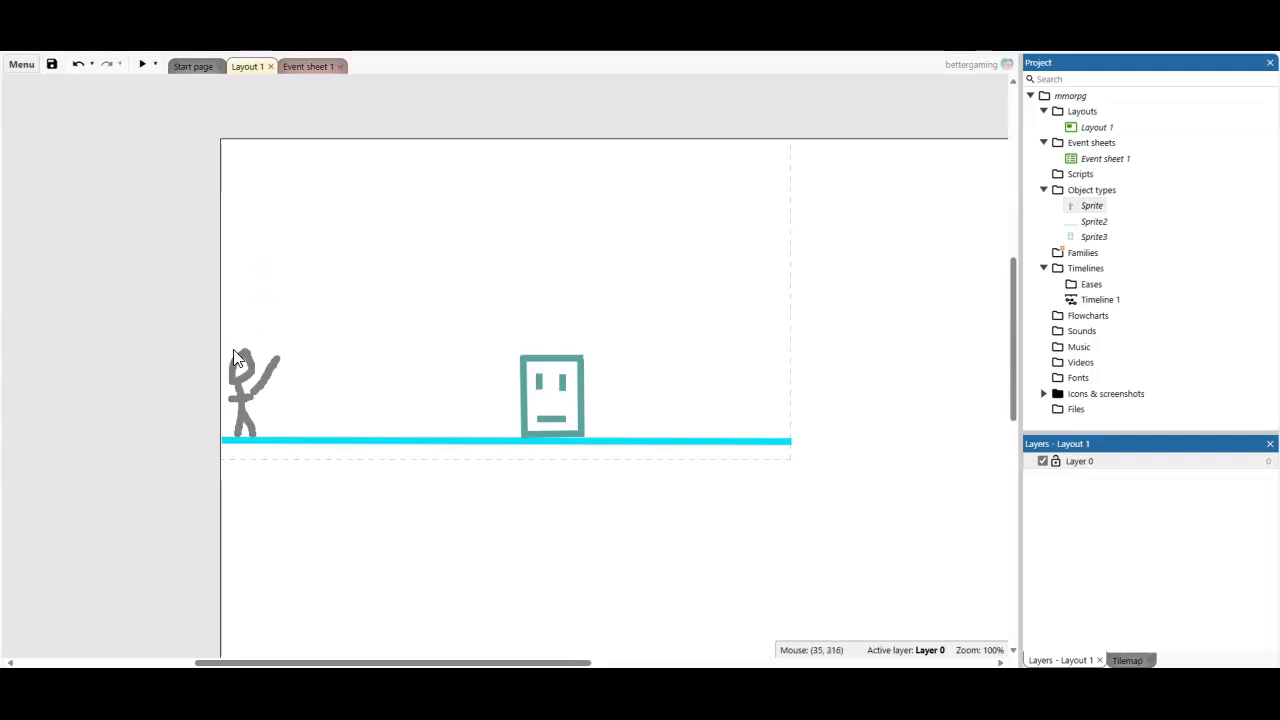
pyautogui.click(52, 64)
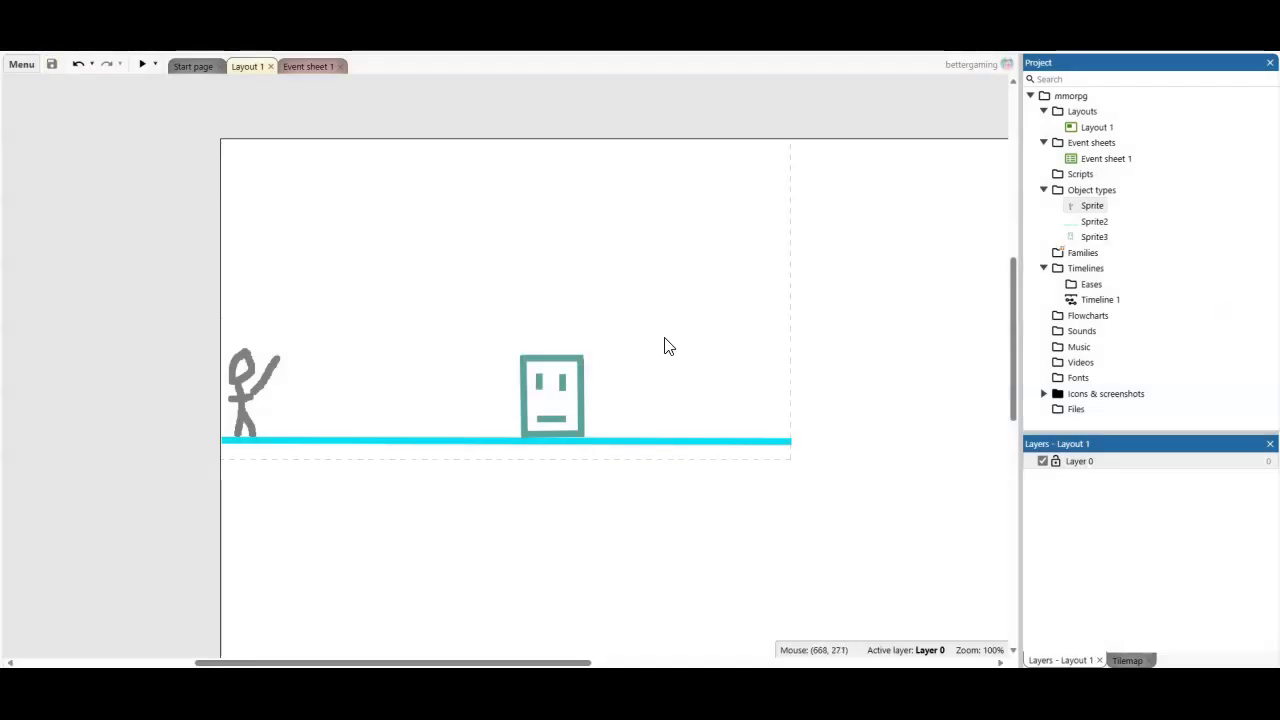
pyautogui.click(549, 387)
# Open the face enemy's behaviour chooser and close it without adding anything.
pyautogui.rightClick(549, 387)
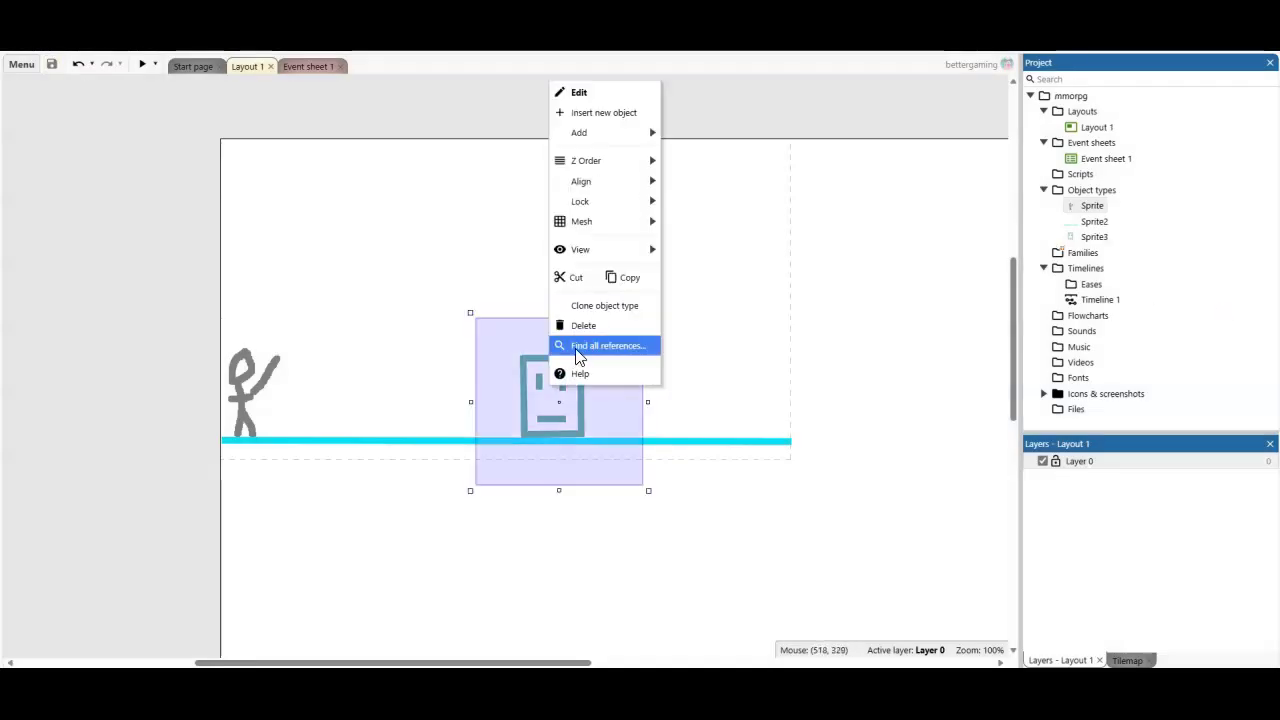
pyautogui.moveTo(579, 133)
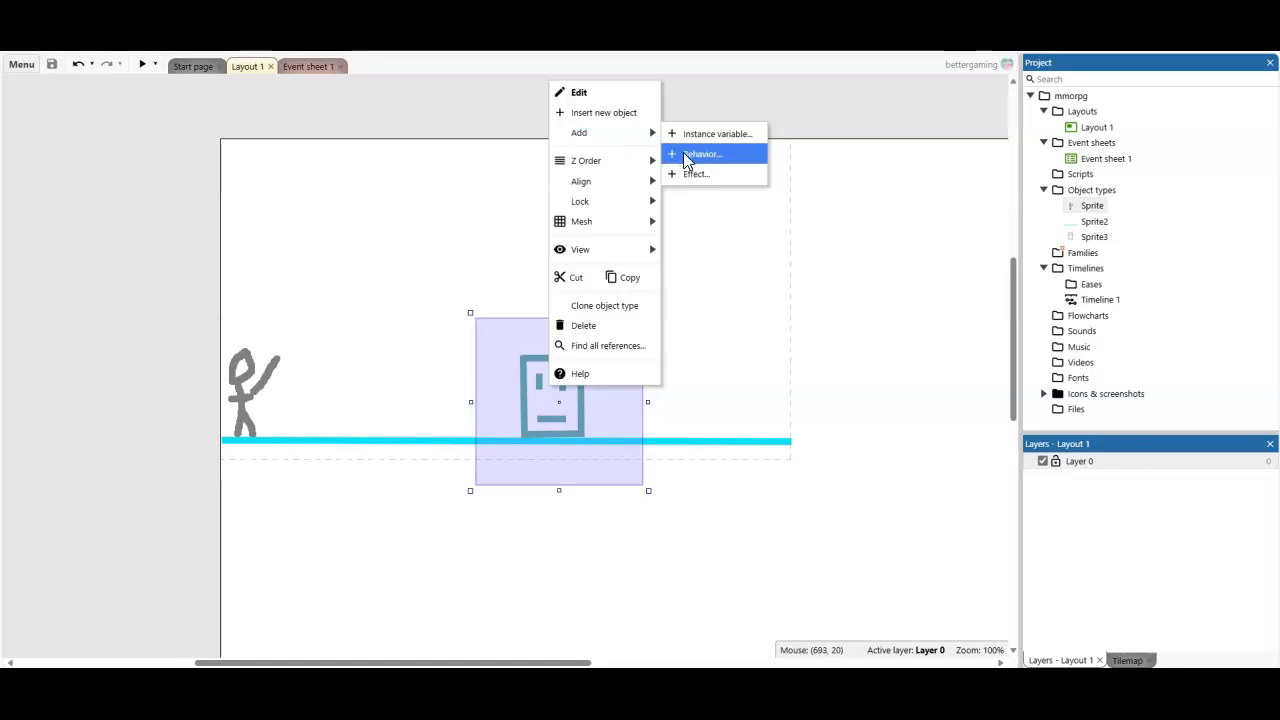
pyautogui.click(684, 156)
pyautogui.scroll(-3, 642, 360)
pyautogui.scroll(-2, 645, 391)
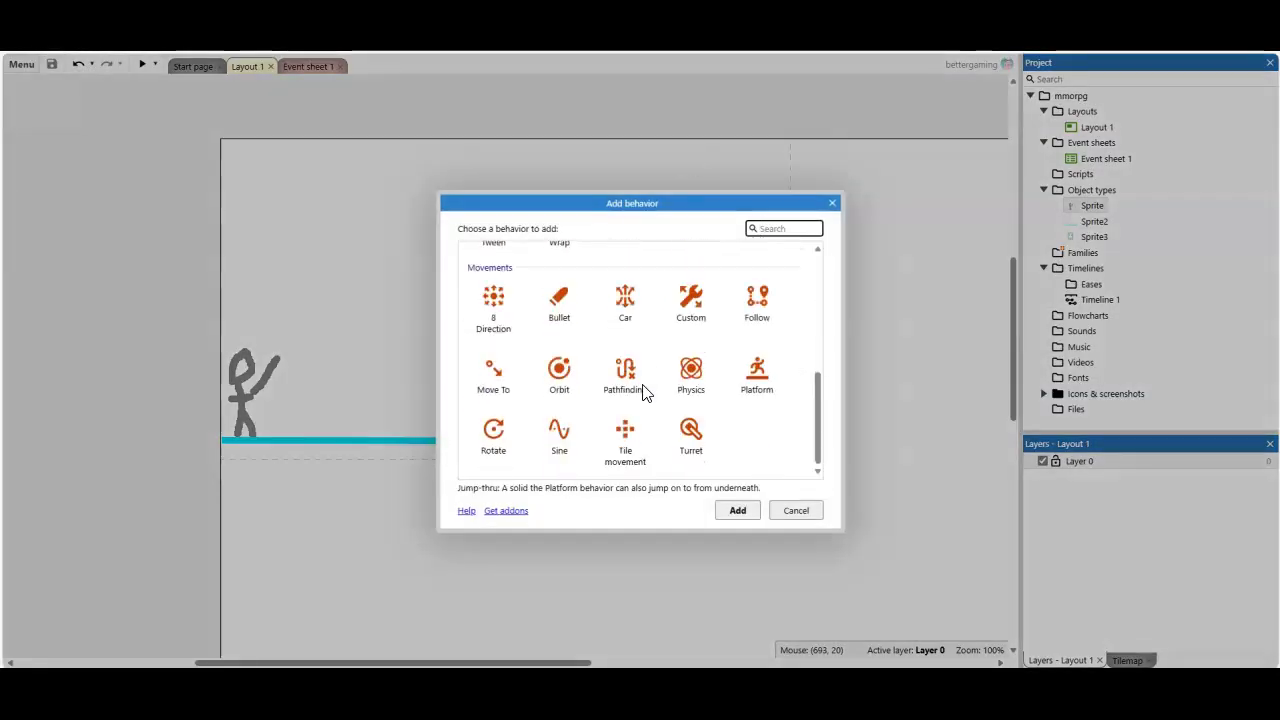
pyautogui.click(795, 511)
# Select the stick-figure sprite type in the Project panel, cancelling an accidental rename.
pyautogui.click(247, 343)
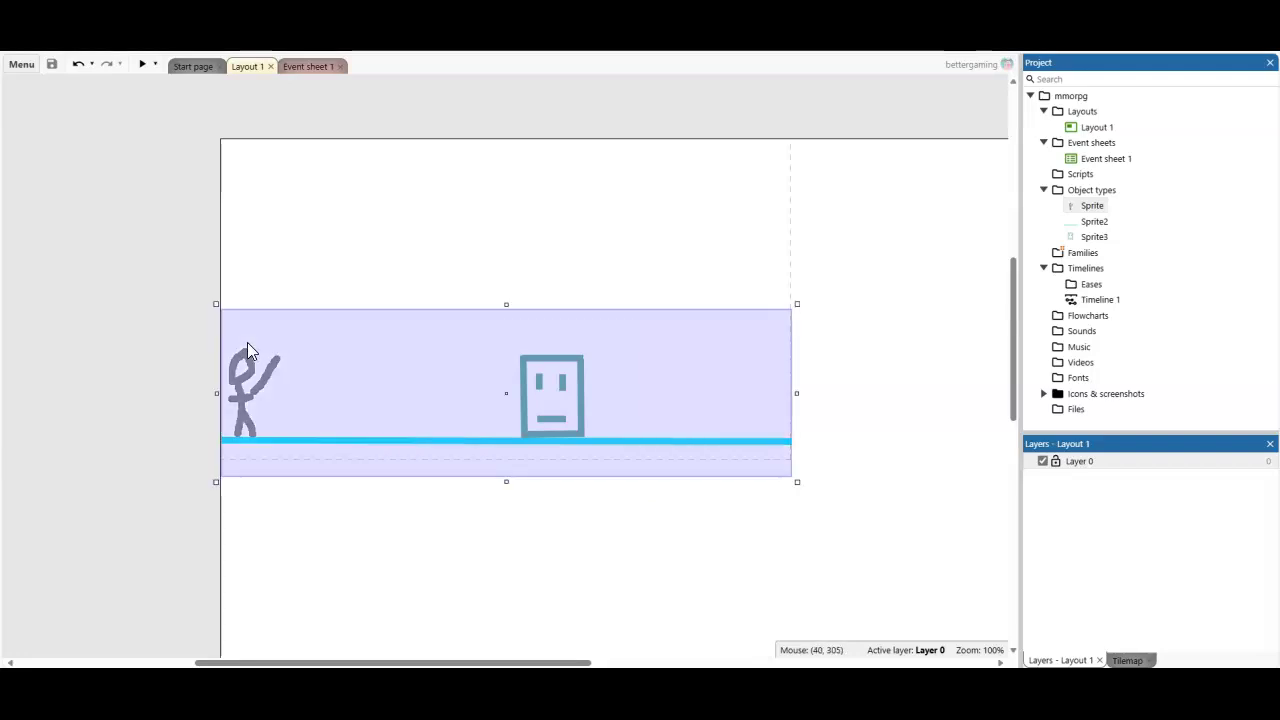
pyautogui.click(1086, 210)
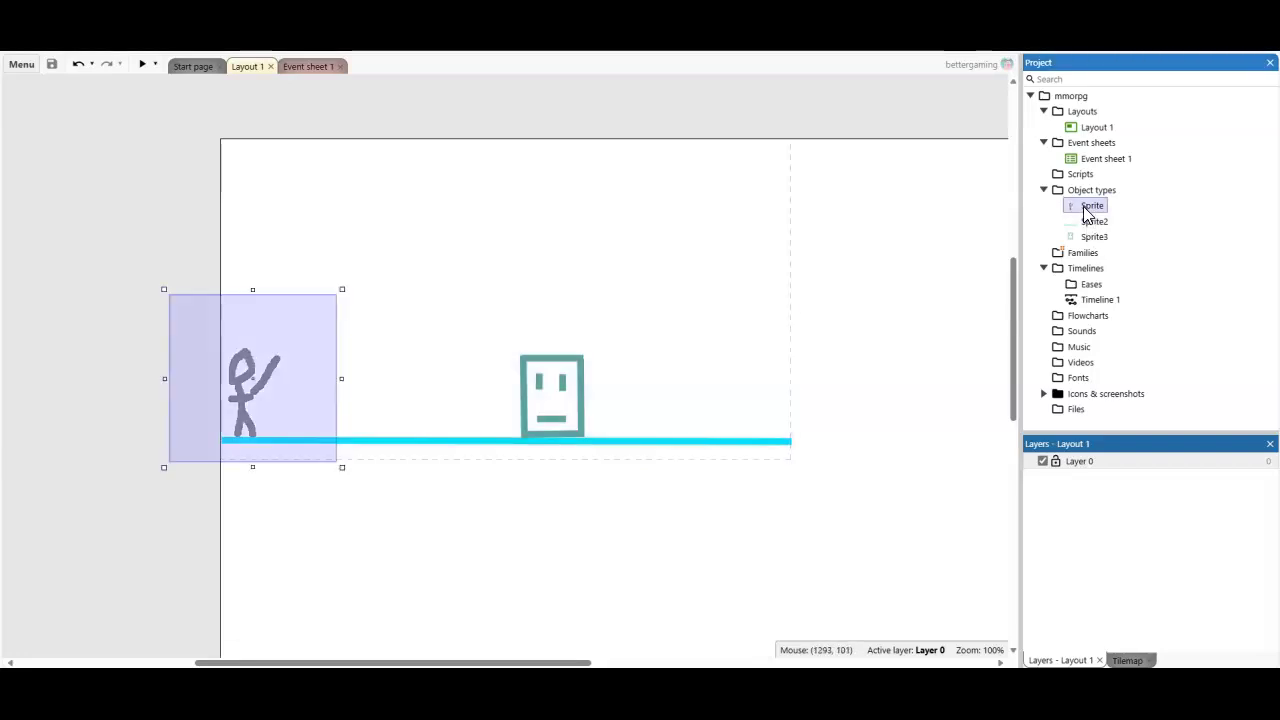
pyautogui.click(1085, 208)
pyautogui.press('Escape')
pyautogui.click(1094, 220)
# Drag the blue ground line slightly lower, then open the stick figure's options menu.
pyautogui.moveTo(418, 448); pyautogui.dragTo(420, 463)
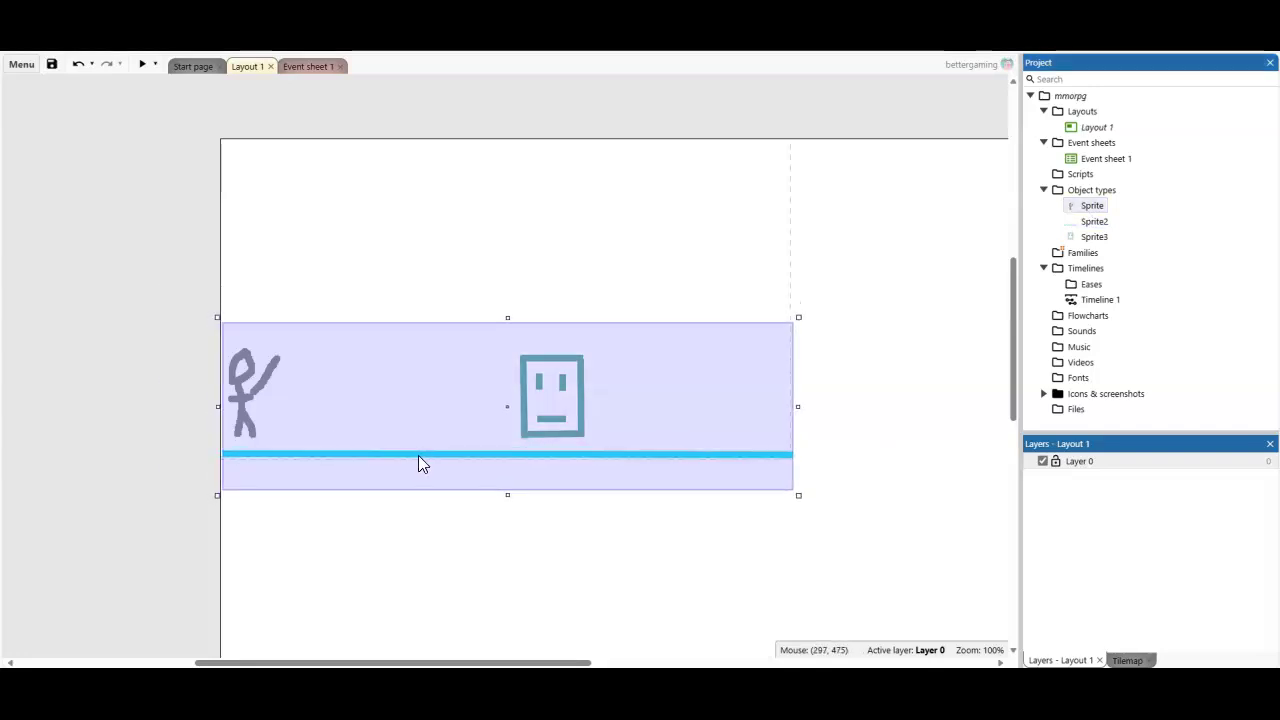
pyautogui.click(437, 546)
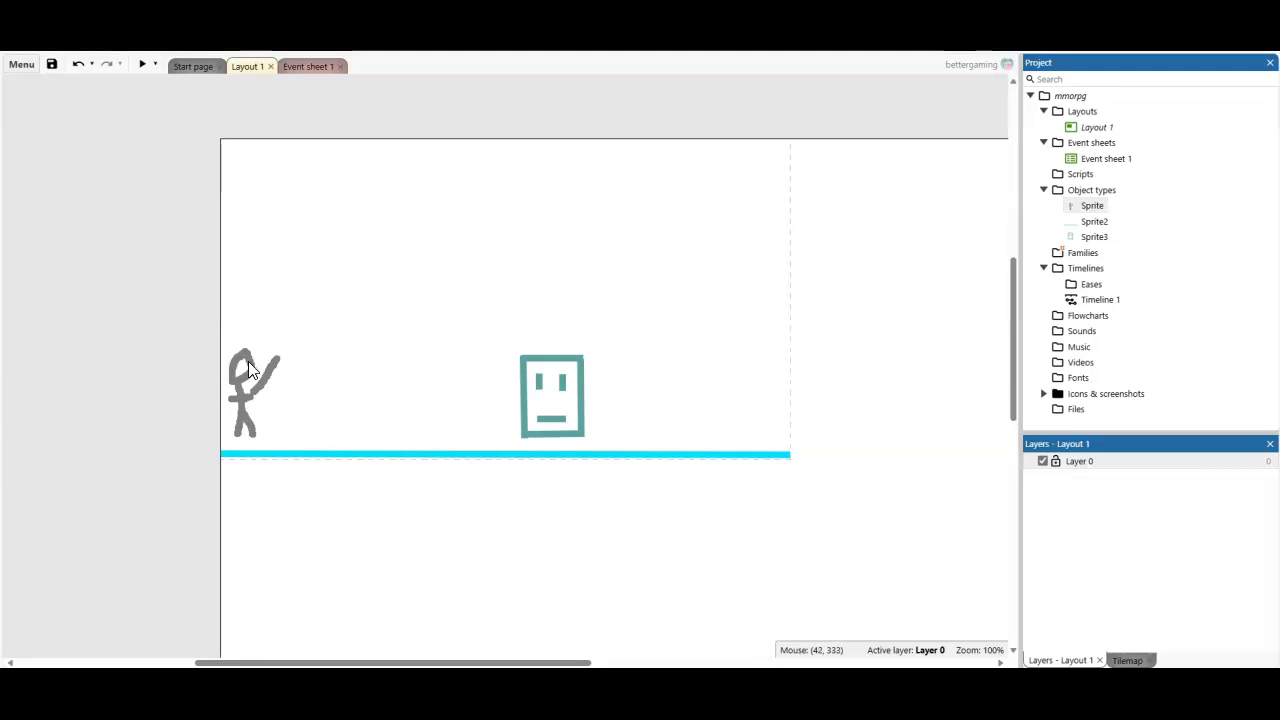
pyautogui.click(250, 370)
pyautogui.click(204, 372)
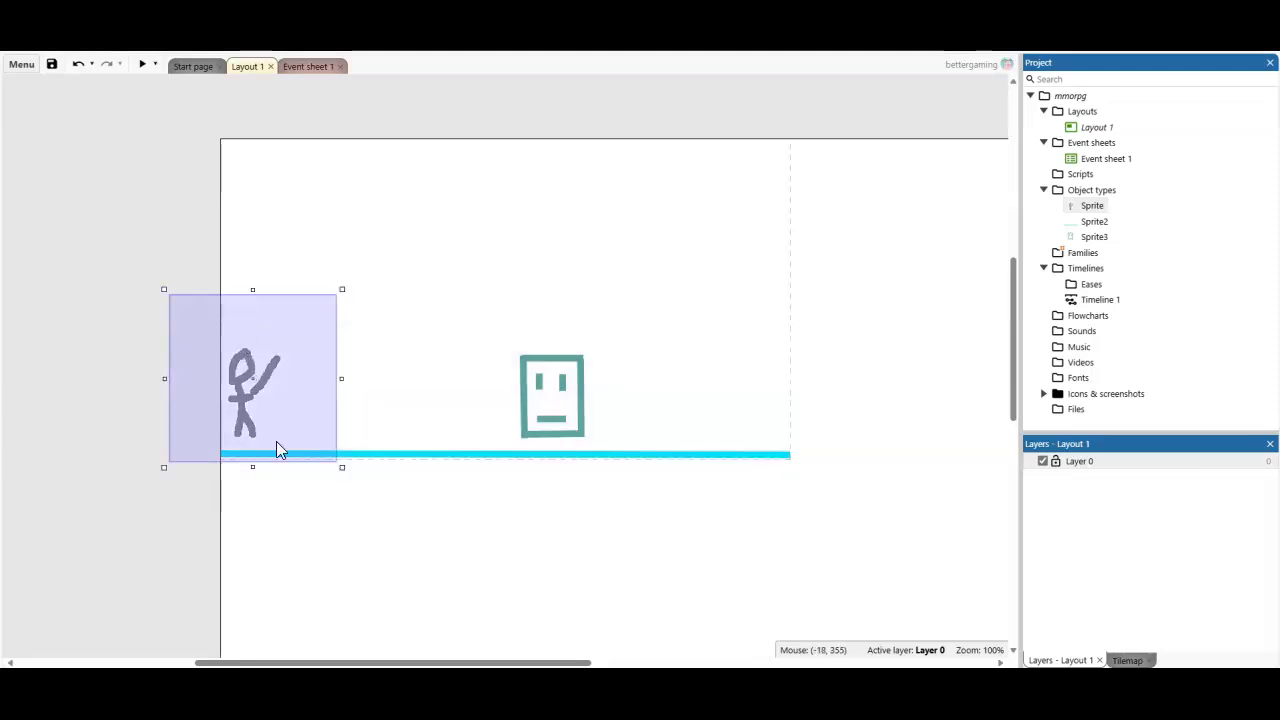
pyautogui.click(280, 474)
pyautogui.click(210, 329)
pyautogui.rightClick(206, 319)
pyautogui.moveTo(262, 371)
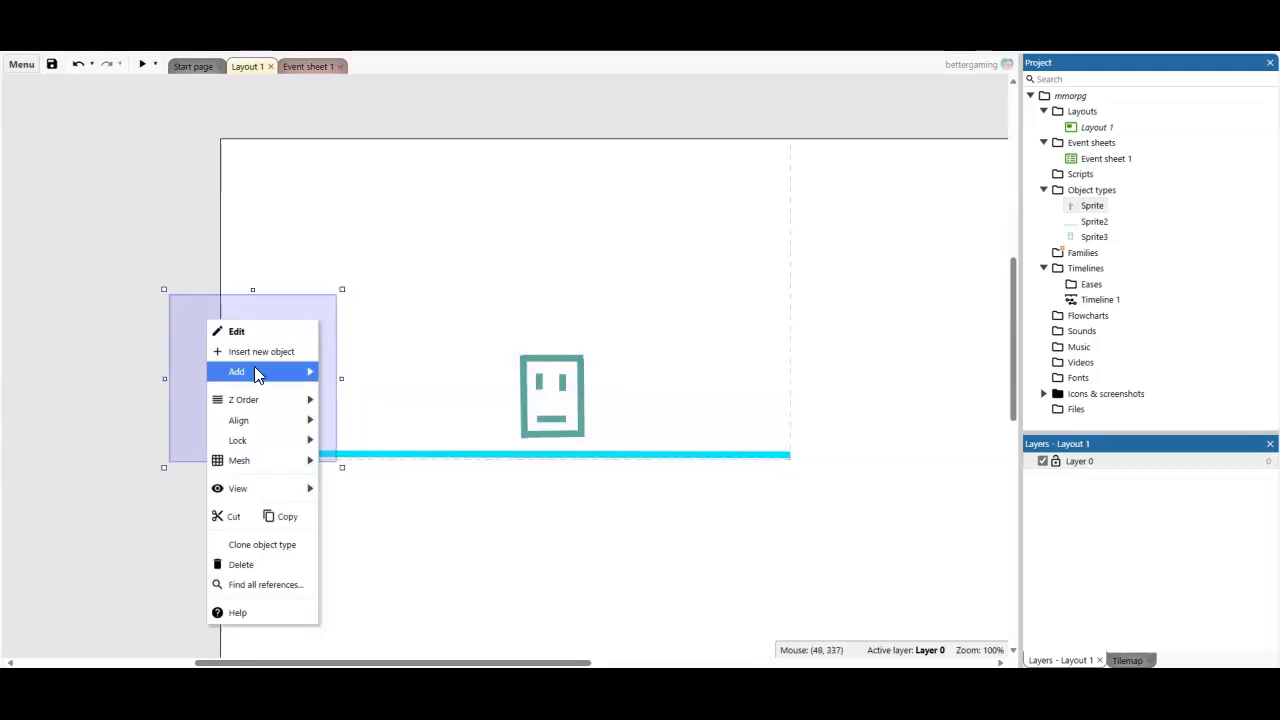
# Insert a new Tiled Background object from the layout's right-click menu.
pyautogui.rightClick(352, 272)
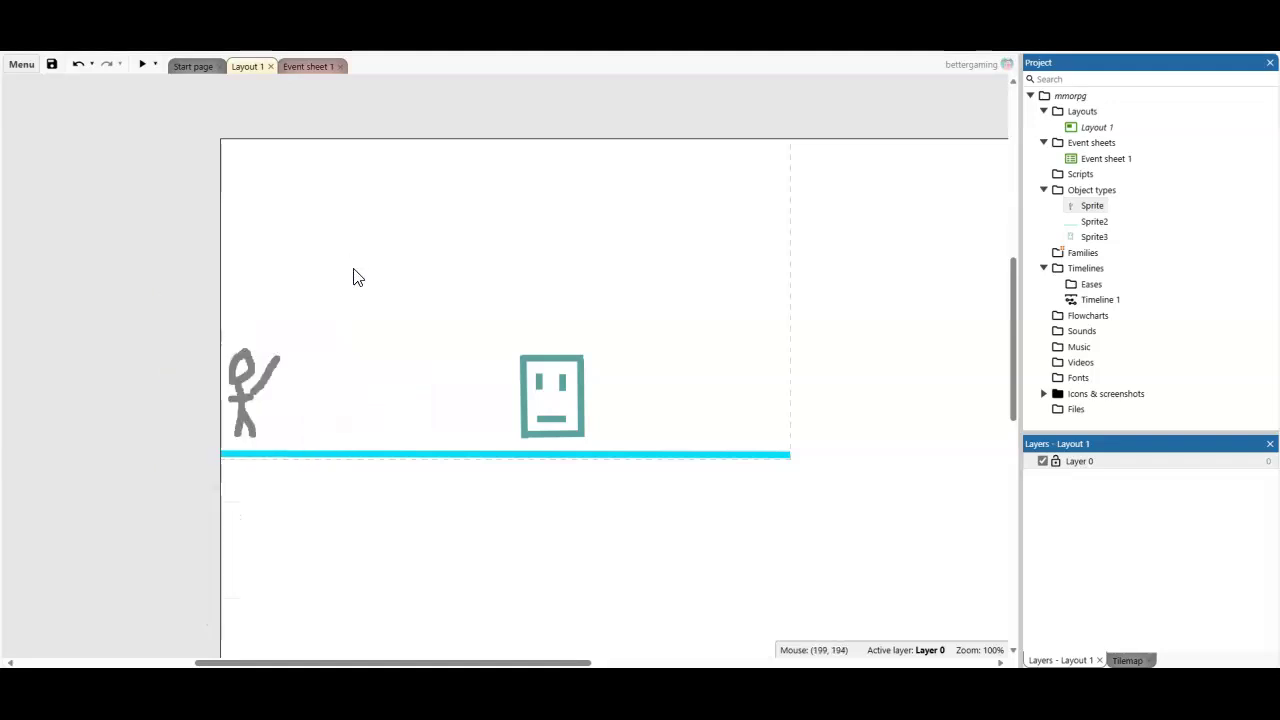
pyautogui.click(368, 282)
pyautogui.scroll(-5, 497, 394)
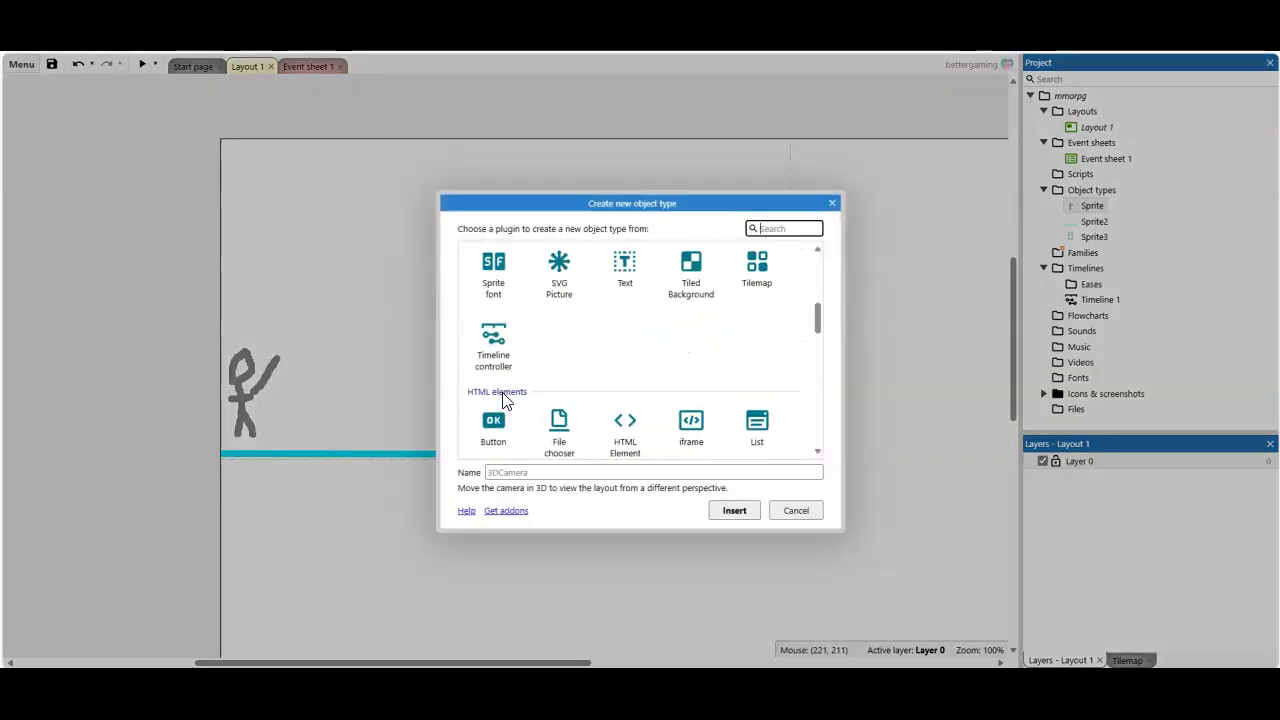
pyautogui.scroll(5, 500, 394)
pyautogui.scroll(-5, 503, 394)
pyautogui.scroll(-2, 503, 396)
pyautogui.scroll(3, 706, 379)
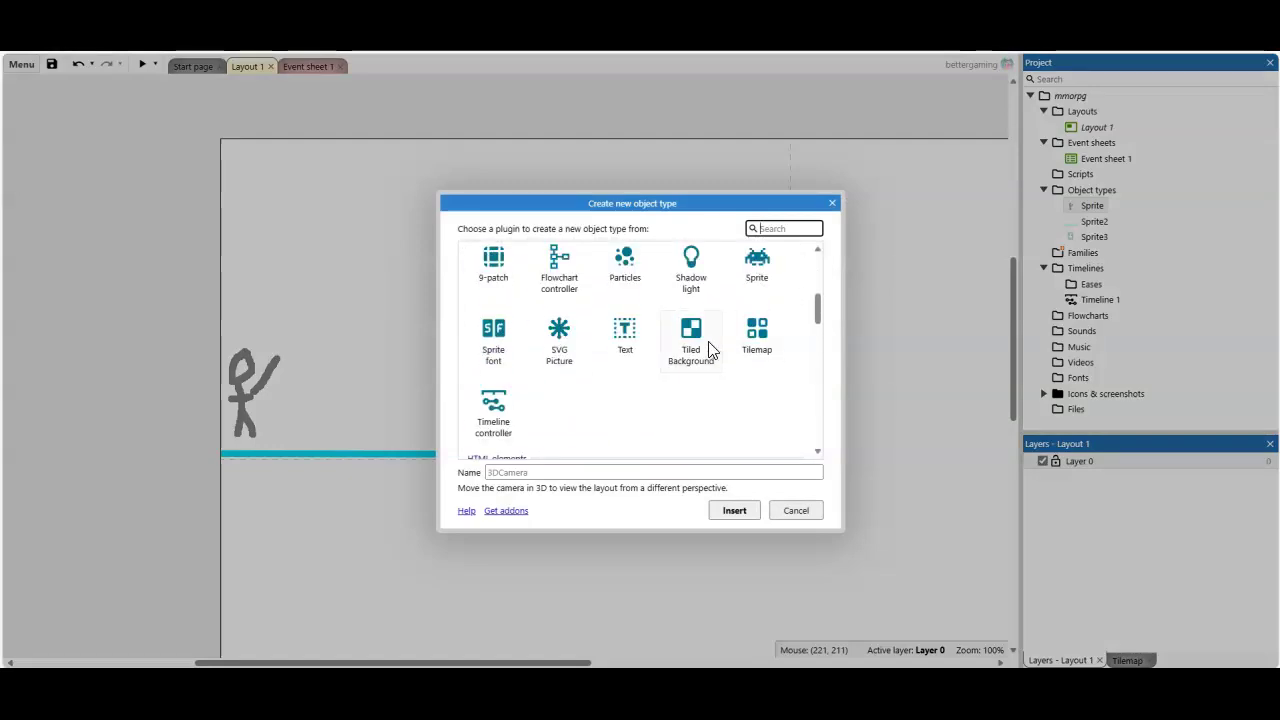
pyautogui.click(710, 350)
pyautogui.scroll(-1, 646, 323)
pyautogui.scroll(-1, 646, 323)
pyautogui.scroll(-2, 644, 321)
pyautogui.scroll(-2, 642, 321)
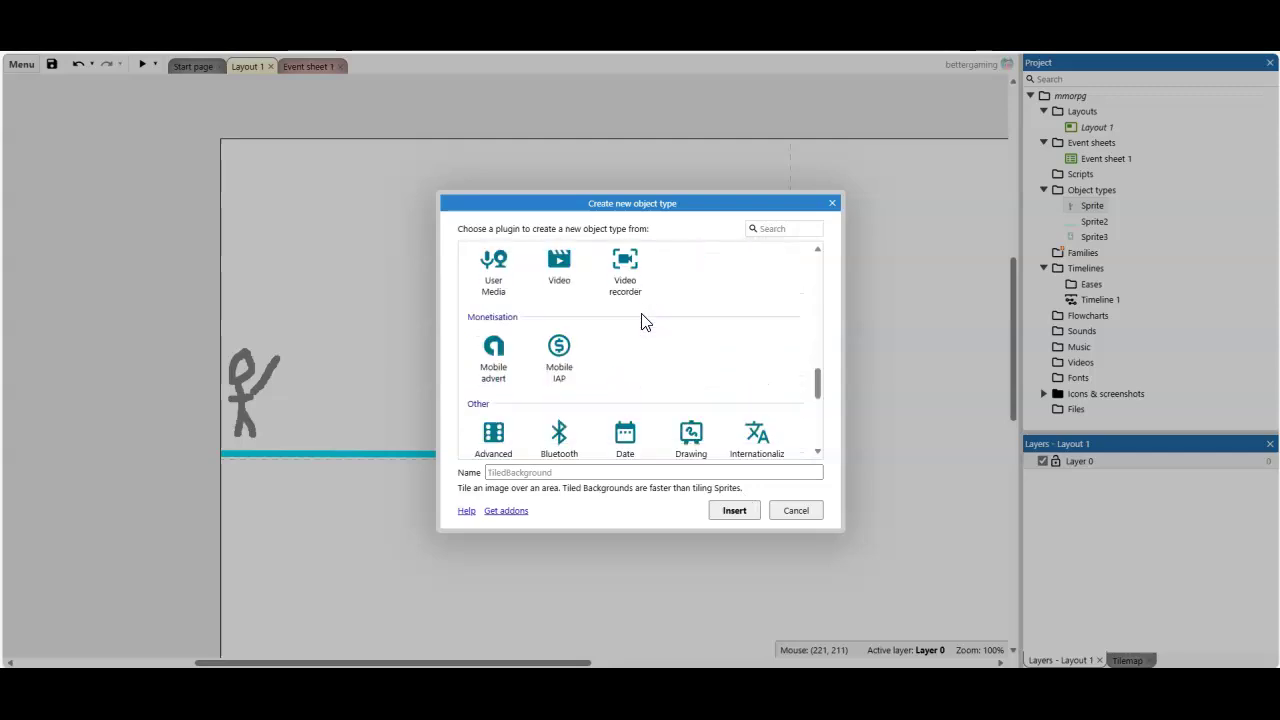
pyautogui.scroll(5, 642, 321)
pyautogui.scroll(1, 642, 321)
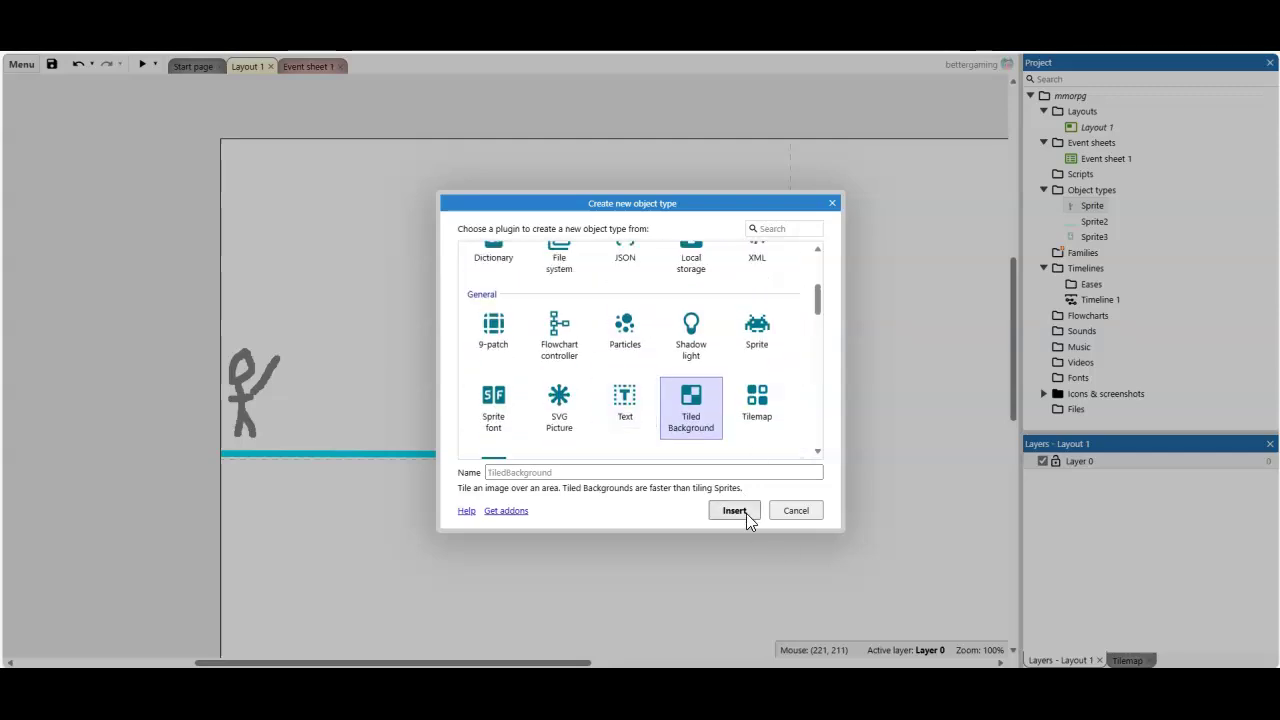
pyautogui.click(743, 517)
# Place the tiled background, then pick bright cyan and the Line tool at thickness 31.
pyautogui.click(667, 541)
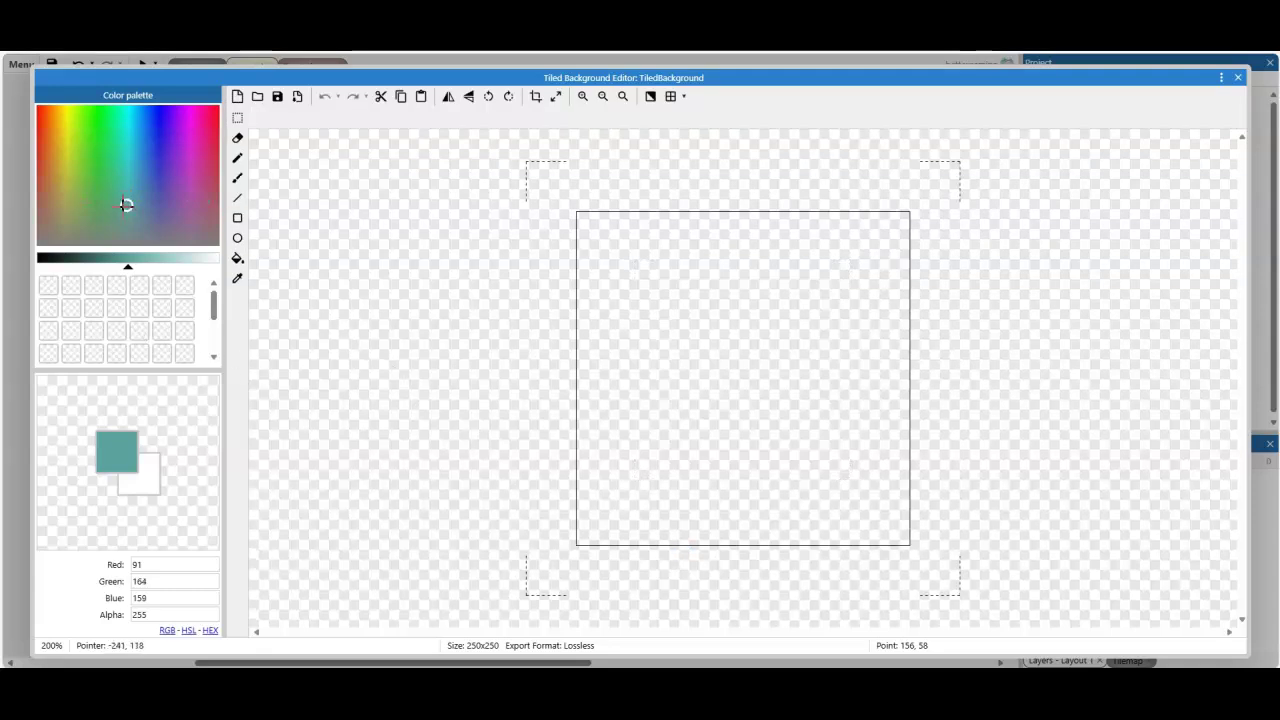
pyautogui.moveTo(124, 204); pyautogui.dragTo(124, 118)
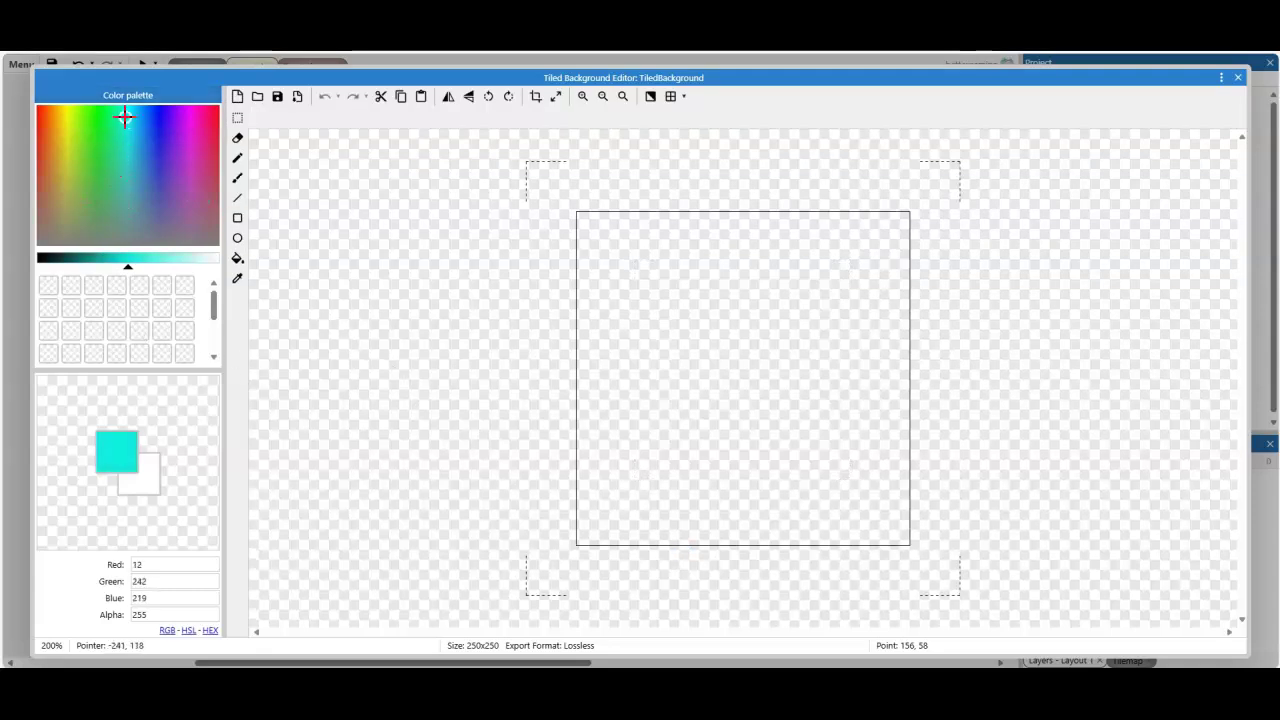
pyautogui.moveTo(124, 118)
pyautogui.mouseDown()
pyautogui.moveTo(124, 130)
pyautogui.moveTo(134, 101)
pyautogui.mouseUp()
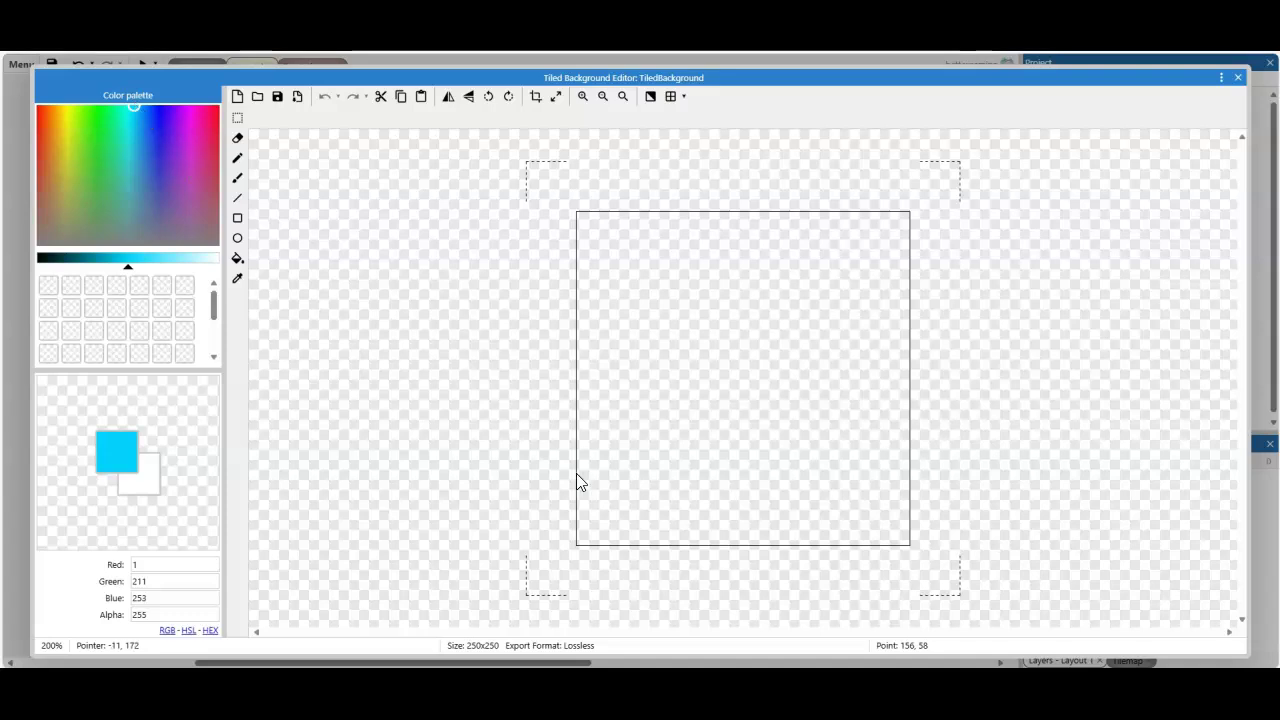
pyautogui.click(240, 197)
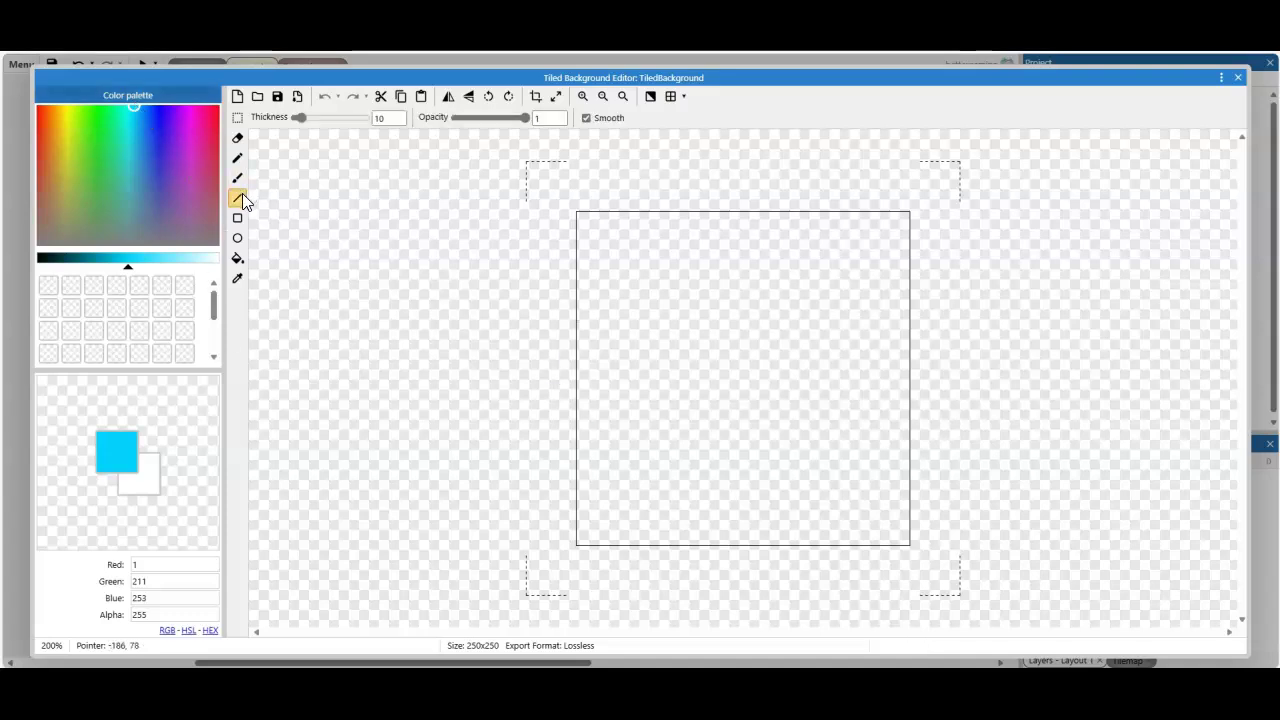
pyautogui.click(313, 117)
pyautogui.moveTo(315, 117); pyautogui.dragTo(318, 117)
# Draw thick horizontal cyan lines filling the image's lower portion, then close the editor.
pyautogui.moveTo(568, 362); pyautogui.dragTo(940, 372)
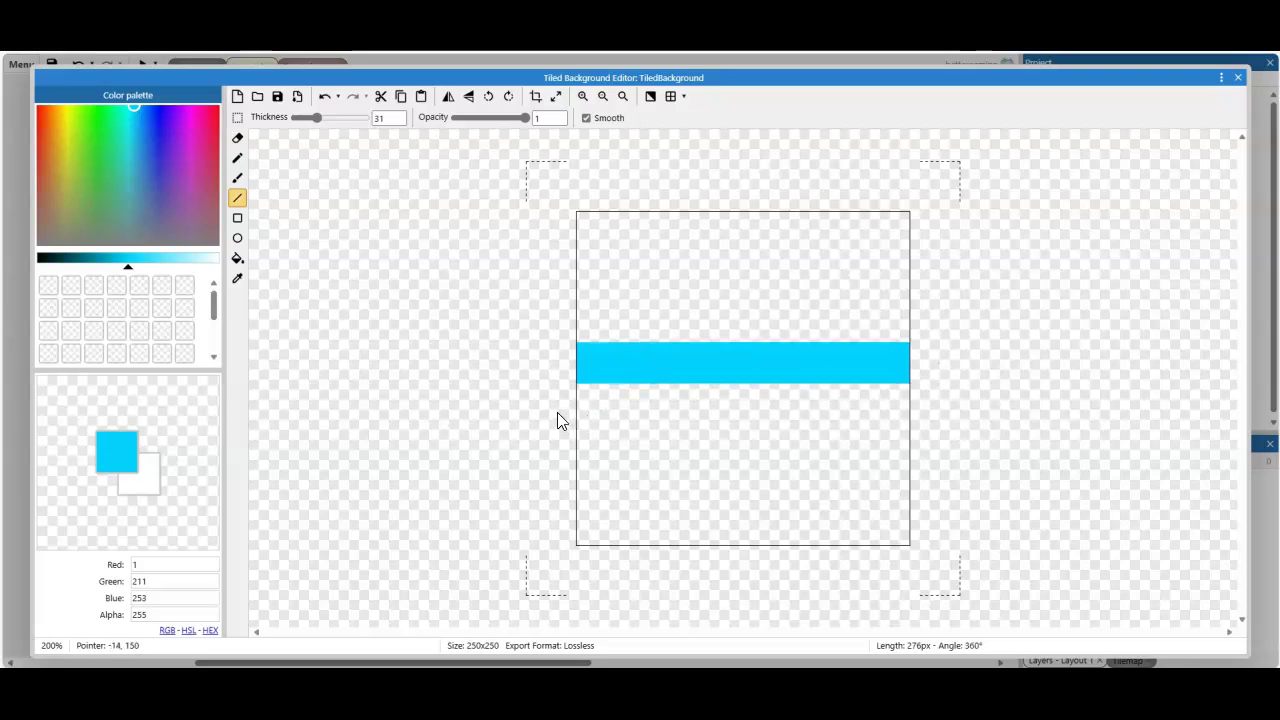
pyautogui.moveTo(558, 410)
pyautogui.mouseDown()
pyautogui.moveTo(686, 394)
pyautogui.moveTo(894, 409)
pyautogui.moveTo(742, 432)
pyautogui.mouseUp()
pyautogui.click(324, 96)
pyautogui.moveTo(558, 415)
pyautogui.mouseDown()
pyautogui.moveTo(584, 397)
pyautogui.moveTo(918, 410)
pyautogui.mouseUp()
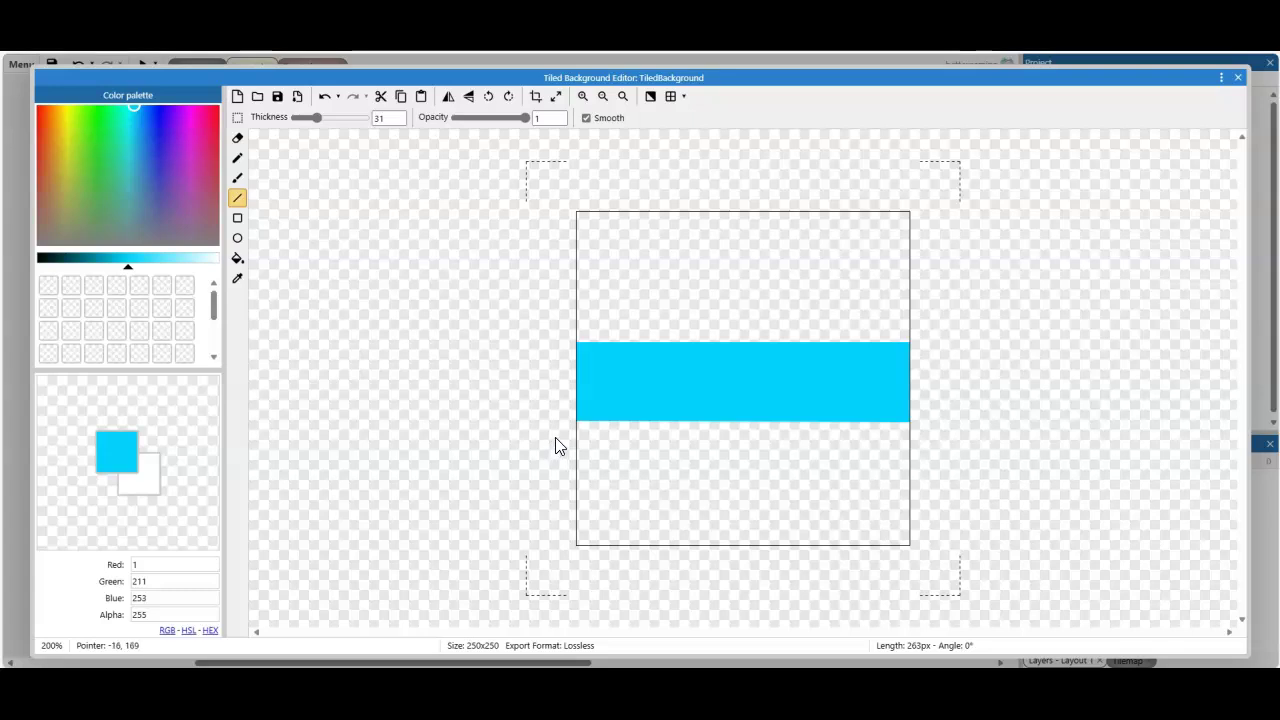
pyautogui.moveTo(557, 435)
pyautogui.mouseDown()
pyautogui.moveTo(679, 418)
pyautogui.moveTo(926, 438)
pyautogui.mouseUp()
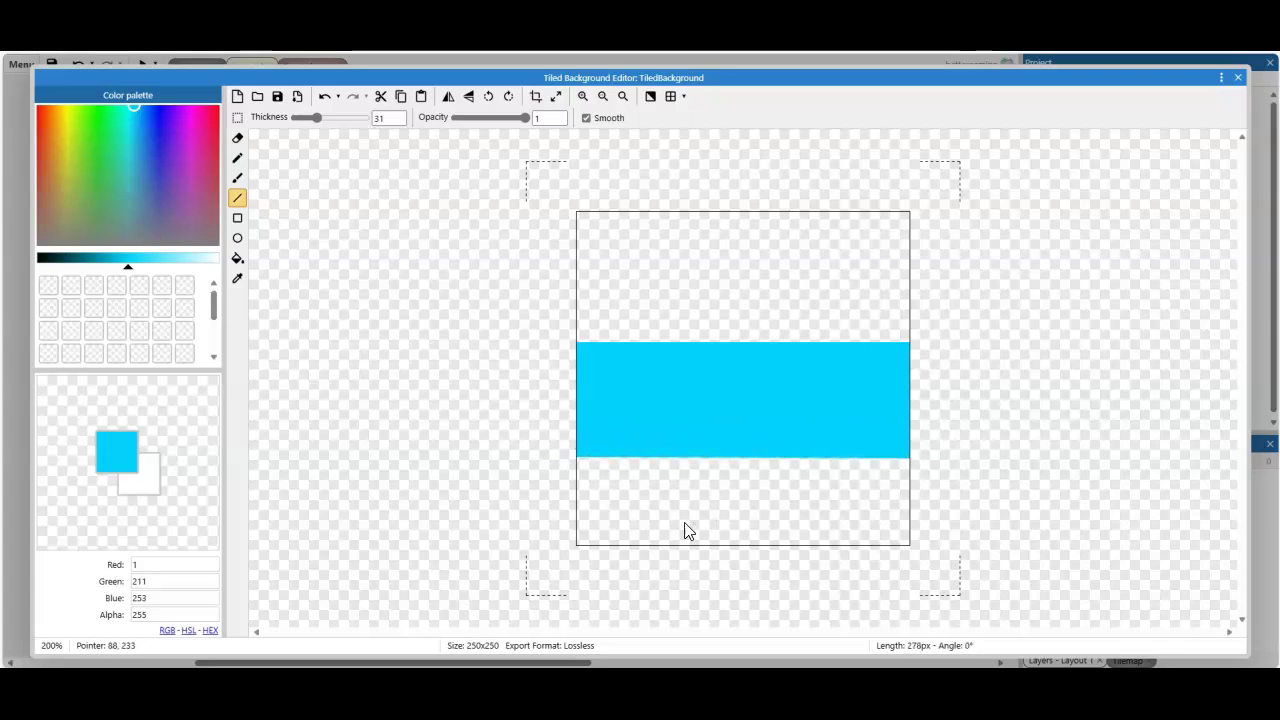
pyautogui.moveTo(563, 480); pyautogui.dragTo(946, 471)
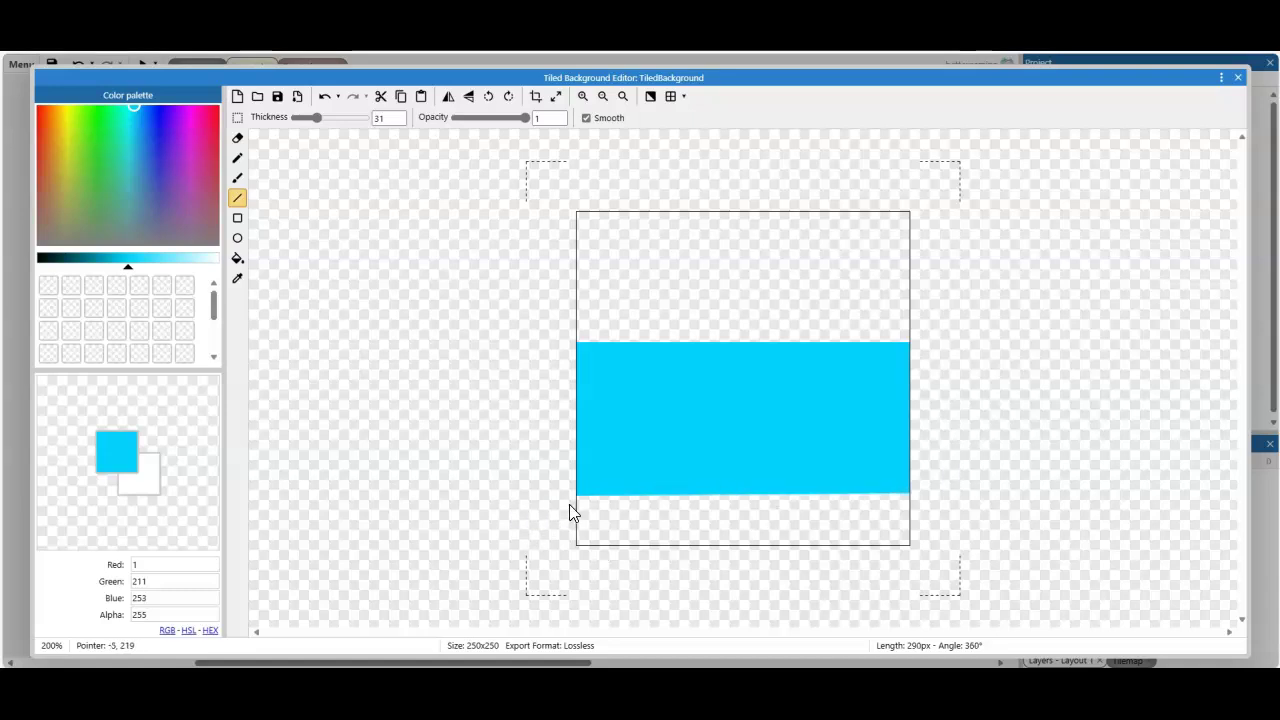
pyautogui.moveTo(570, 505); pyautogui.dragTo(926, 503)
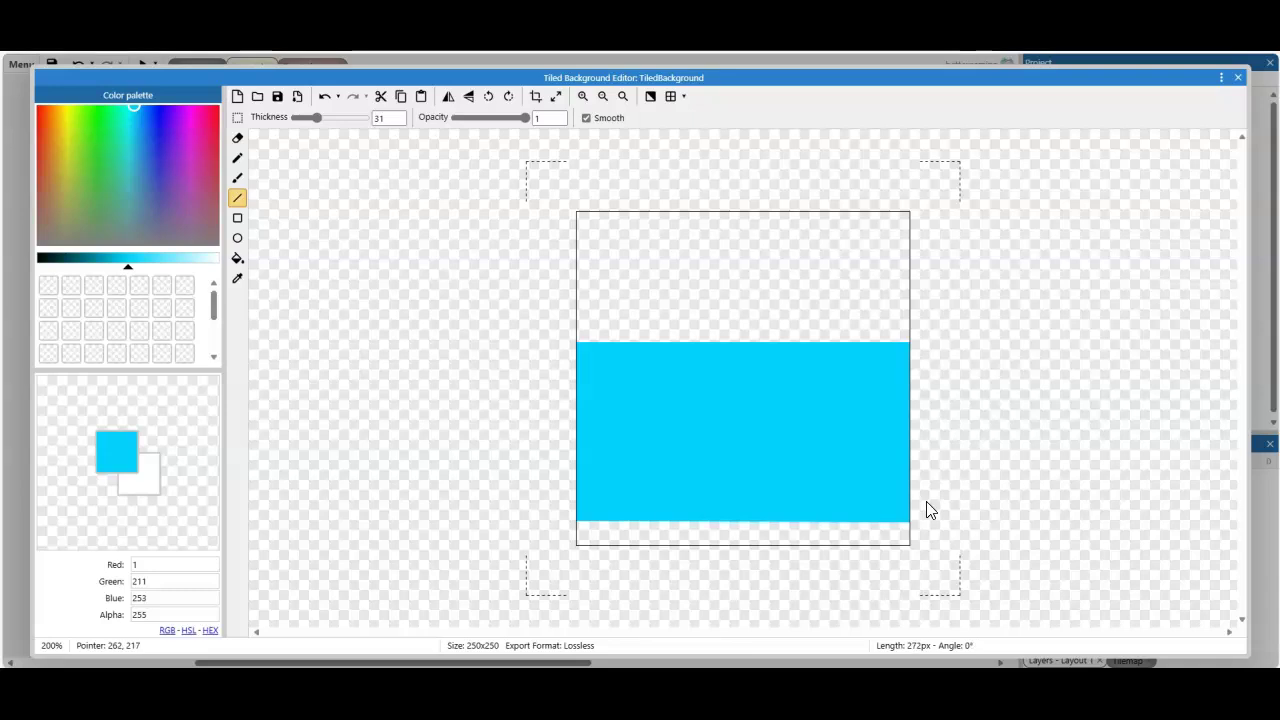
pyautogui.moveTo(569, 541); pyautogui.dragTo(914, 537)
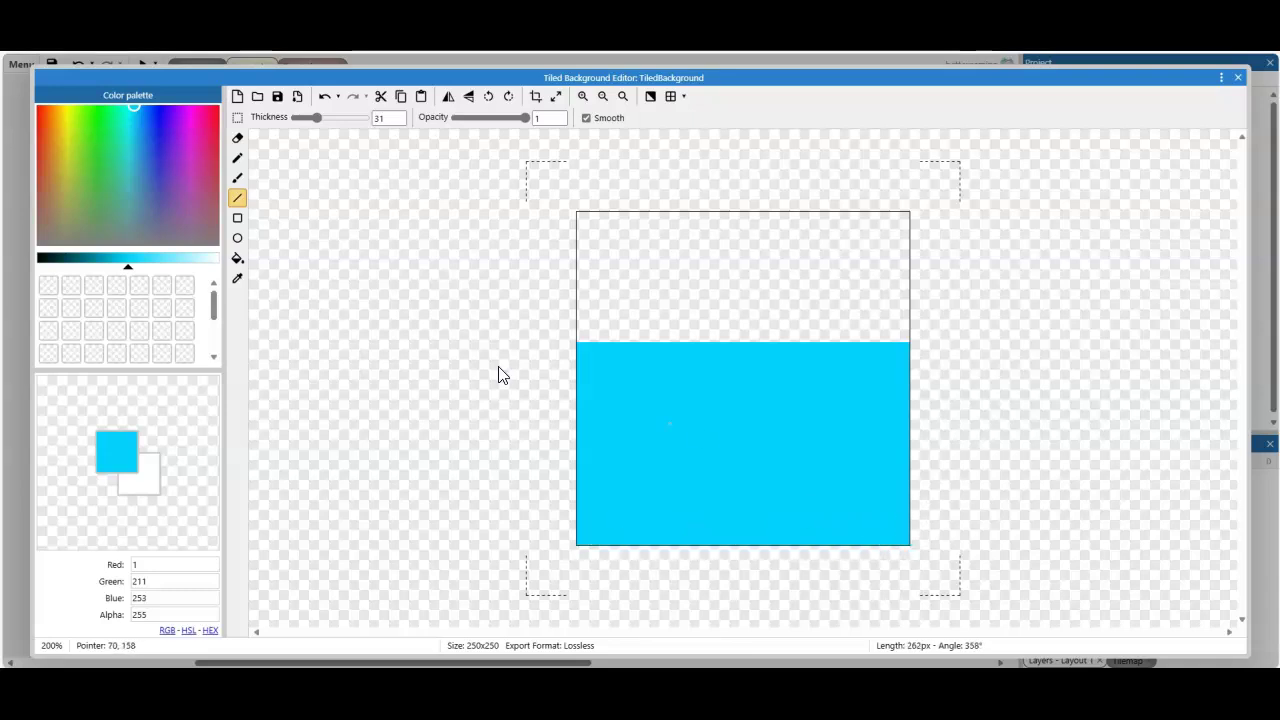
pyautogui.click(1238, 77)
# Move the tiled background to the top-left and stretch it across the full layout width.
pyautogui.moveTo(710, 567); pyautogui.dragTo(629, 283)
pyautogui.click(914, 357)
pyautogui.click(606, 326)
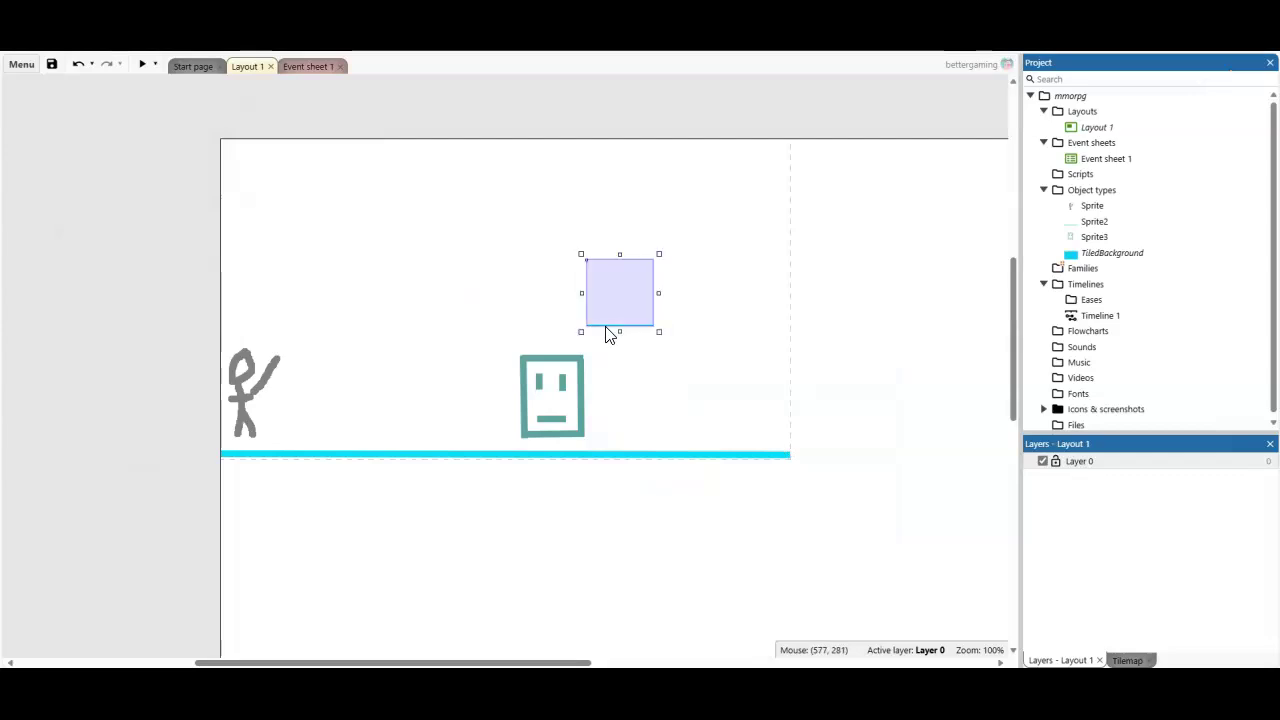
pyautogui.moveTo(619, 332); pyautogui.dragTo(652, 476)
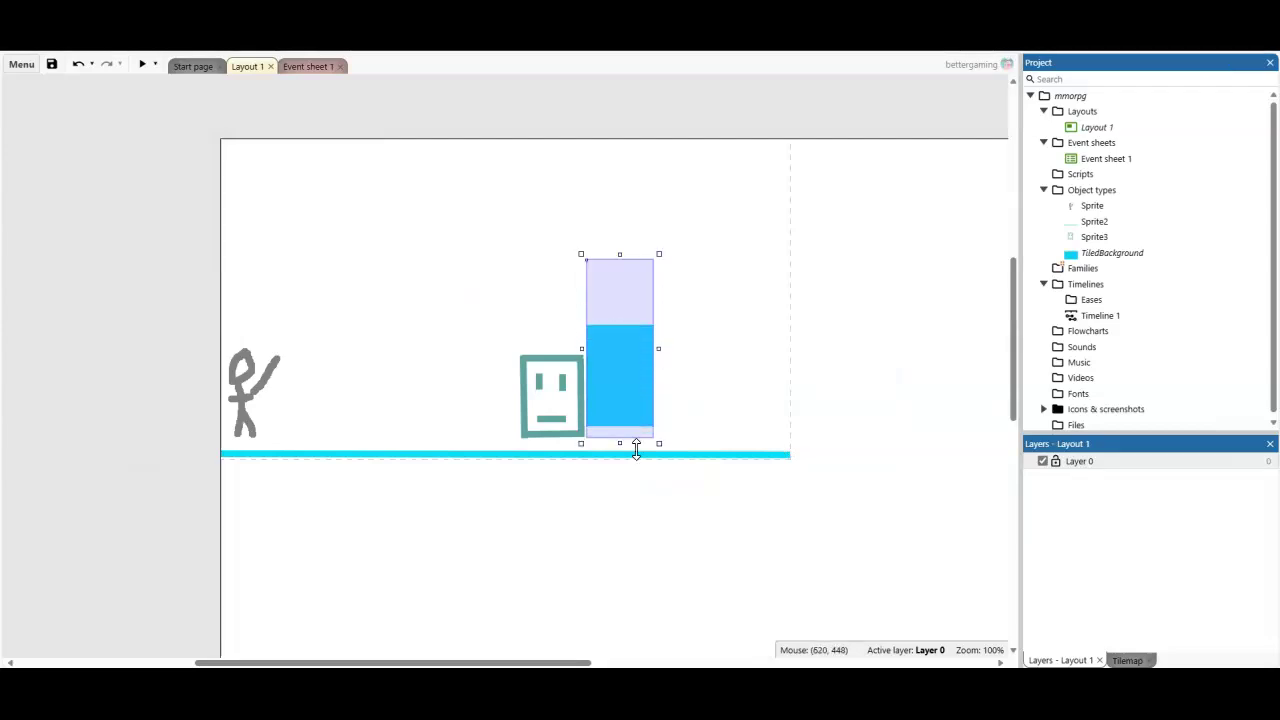
pyautogui.moveTo(620, 378)
pyautogui.mouseDown()
pyautogui.moveTo(232, 180)
pyautogui.moveTo(253, 193)
pyautogui.moveTo(829, 175)
pyautogui.moveTo(797, 179)
pyautogui.mouseUp()
pyautogui.click(846, 229)
pyautogui.click(780, 190)
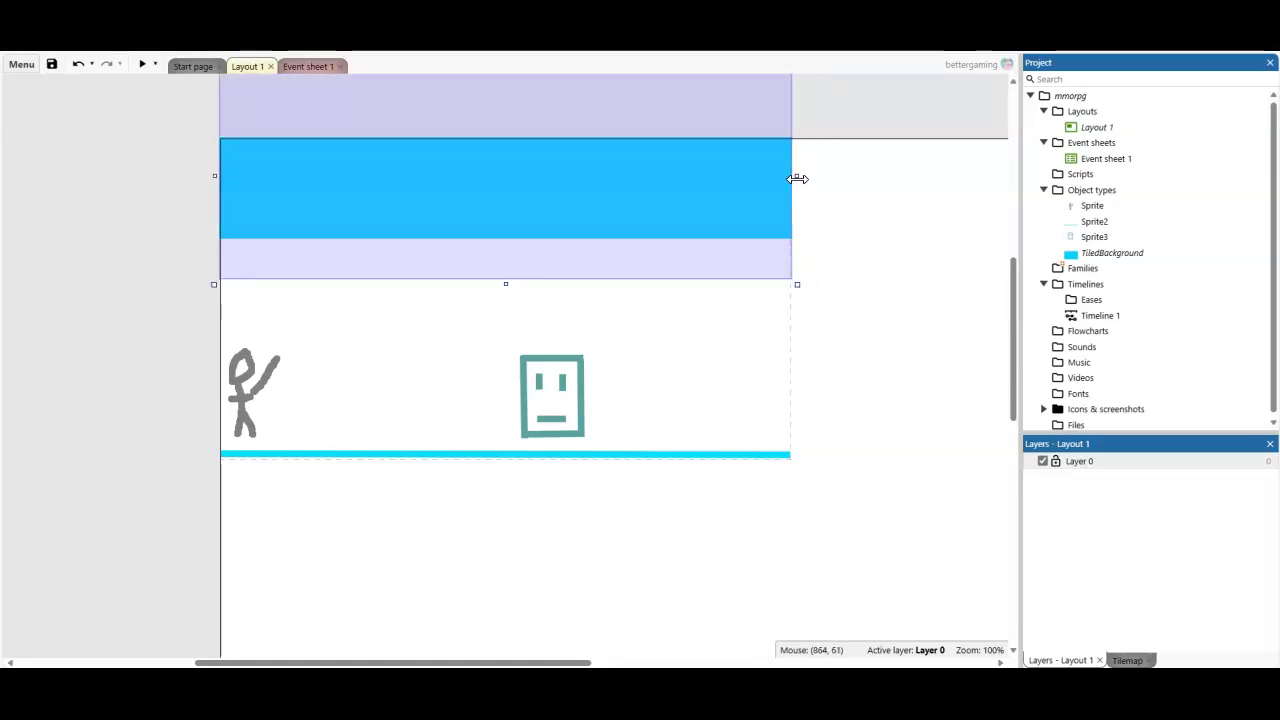
pyautogui.click(815, 222)
# Save the project and review the teal enemy Sprite3's behaviors.
pyautogui.click(54, 65)
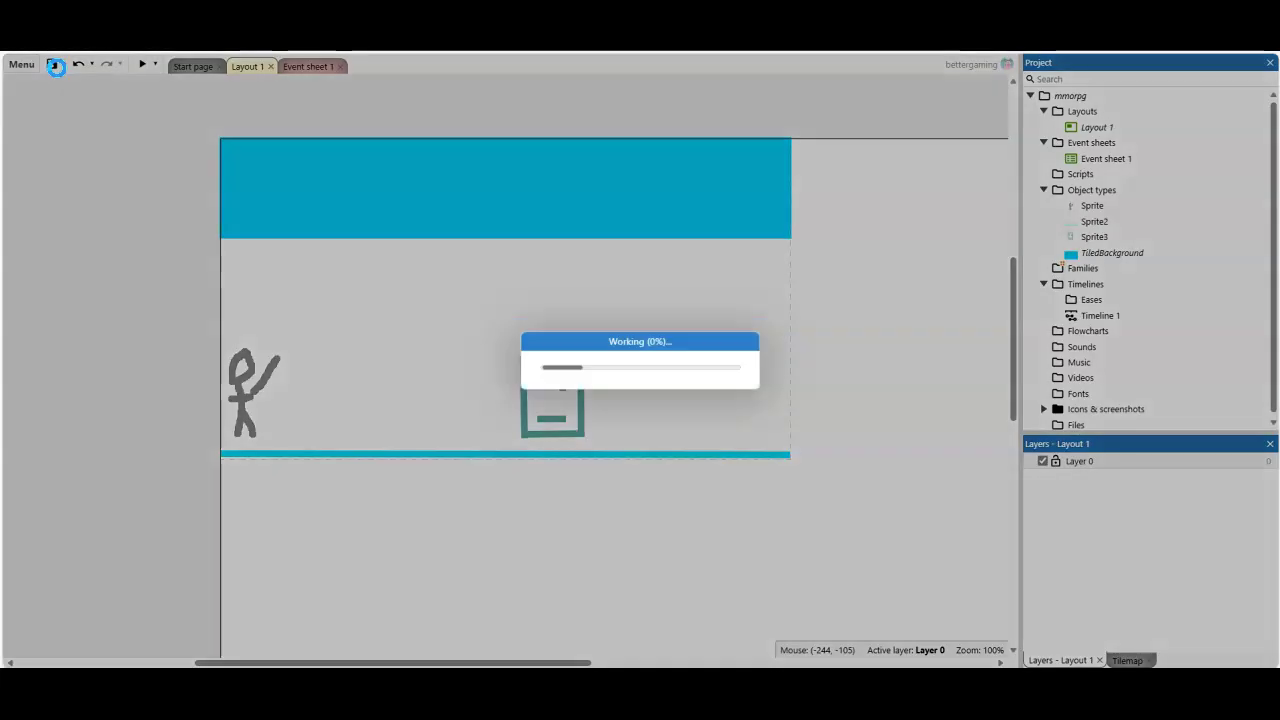
pyautogui.click(559, 387)
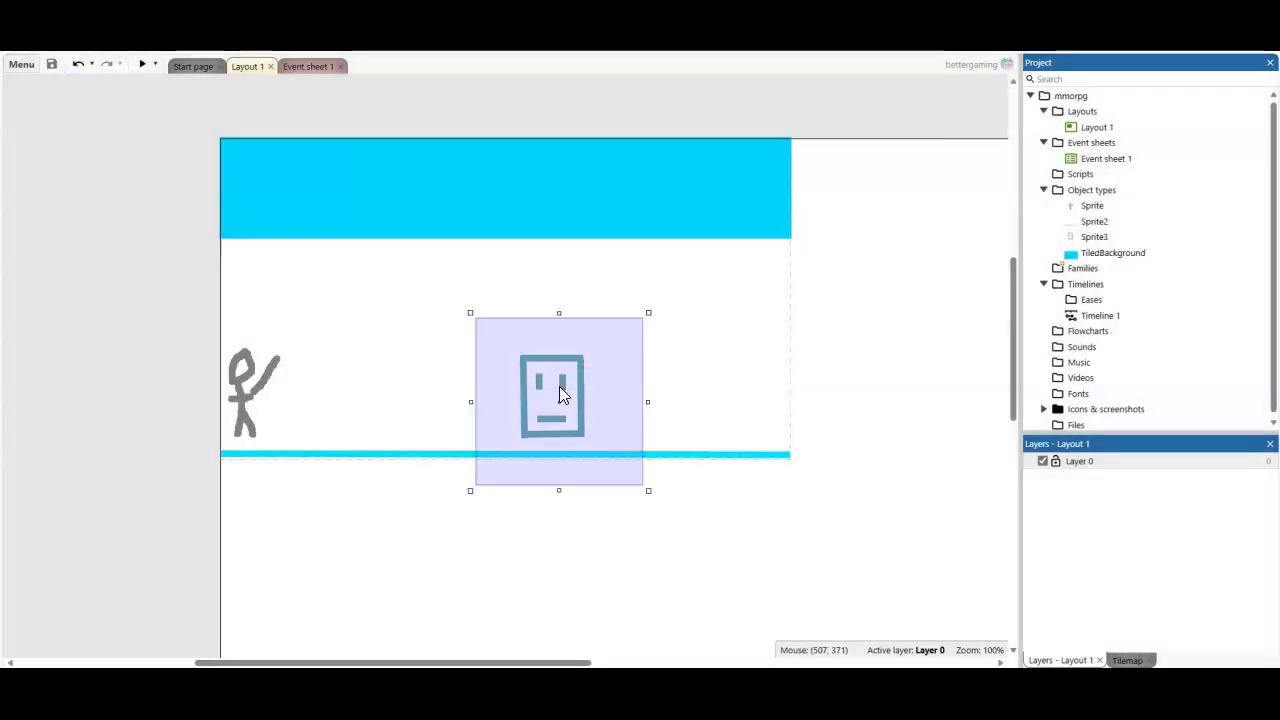
pyautogui.rightClick(1094, 236)
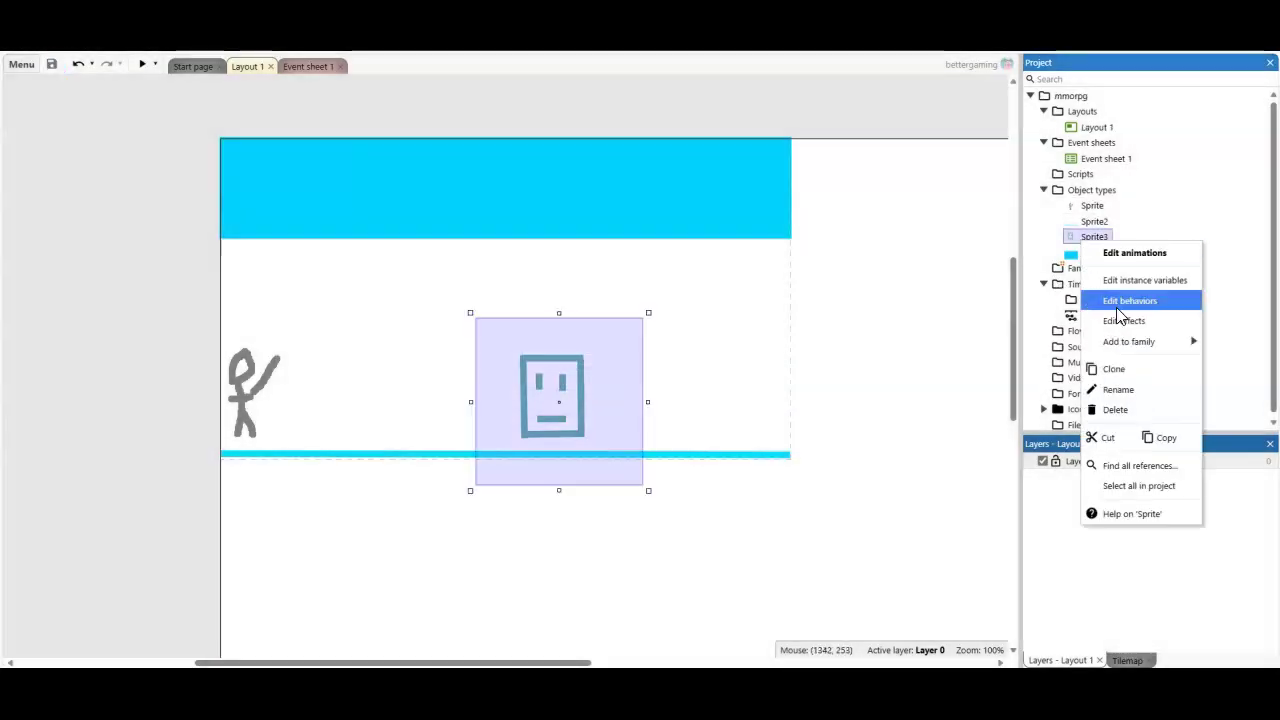
pyautogui.click(1135, 297)
pyautogui.click(765, 269)
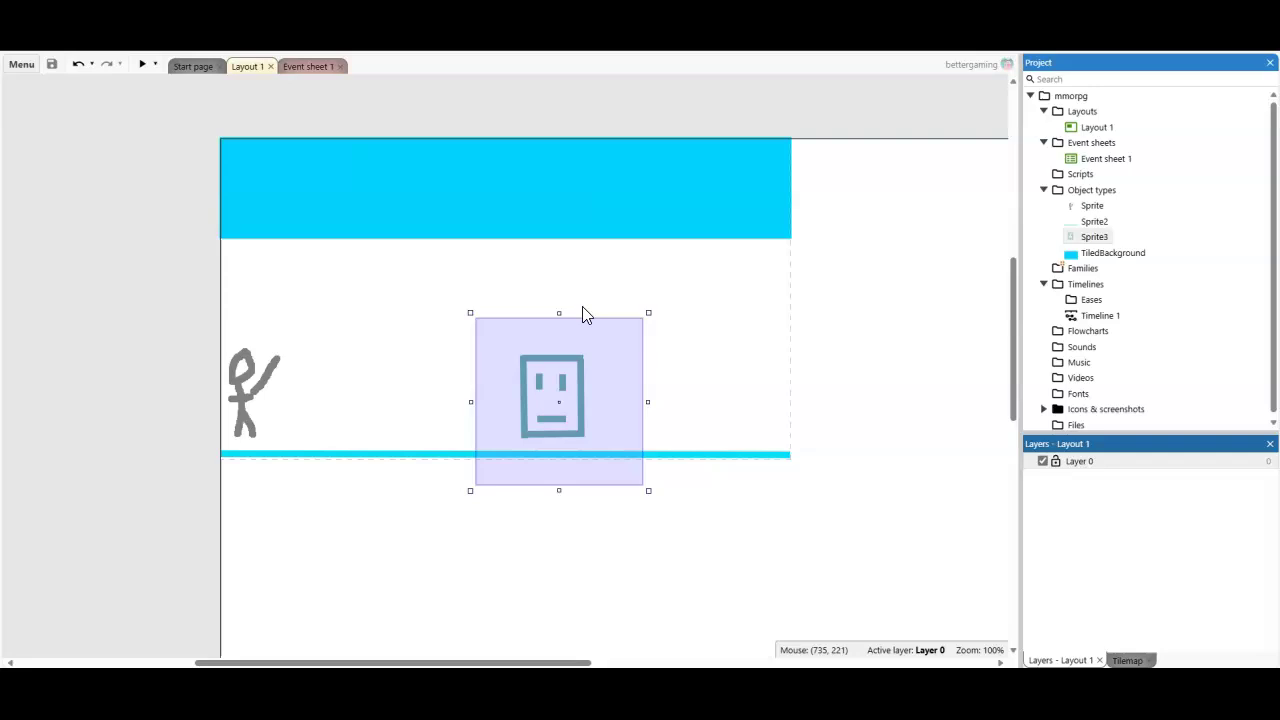
# Glance at the Sprite2 ground image, then tweak the blue sky band's height.
pyautogui.doubleClick(400, 349)
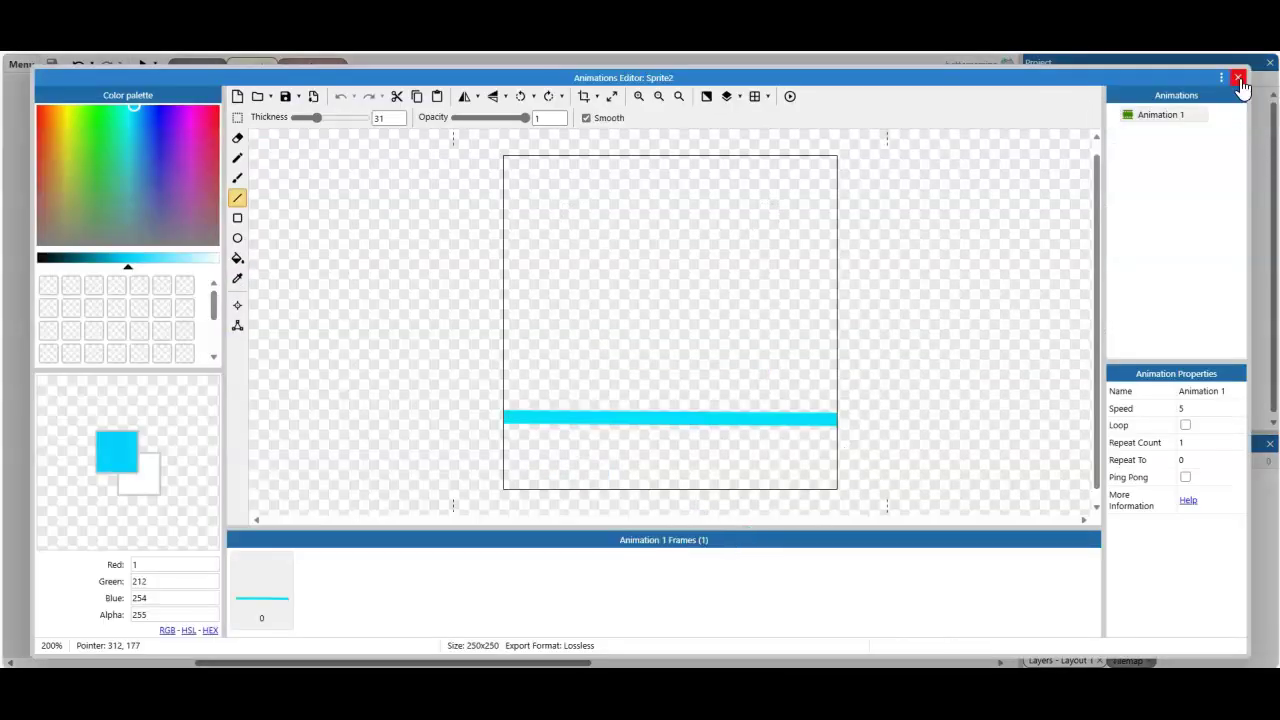
pyautogui.click(1238, 77)
pyautogui.click(587, 590)
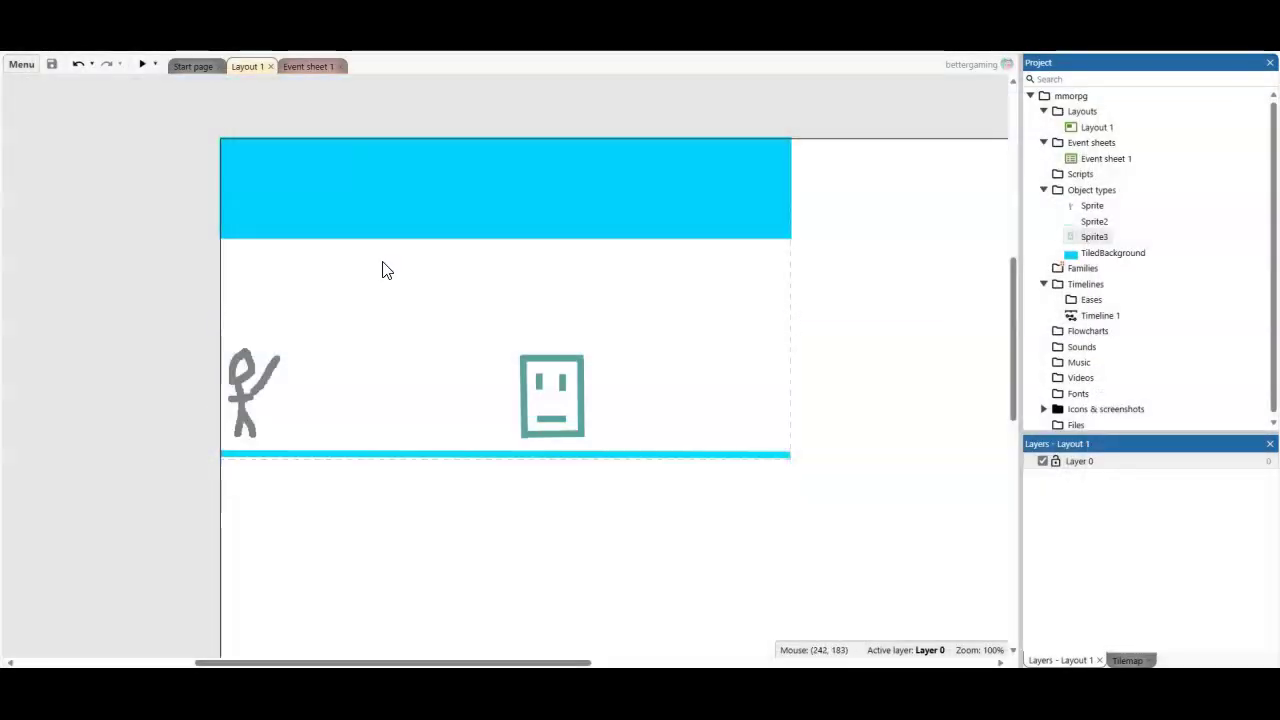
pyautogui.click(497, 235)
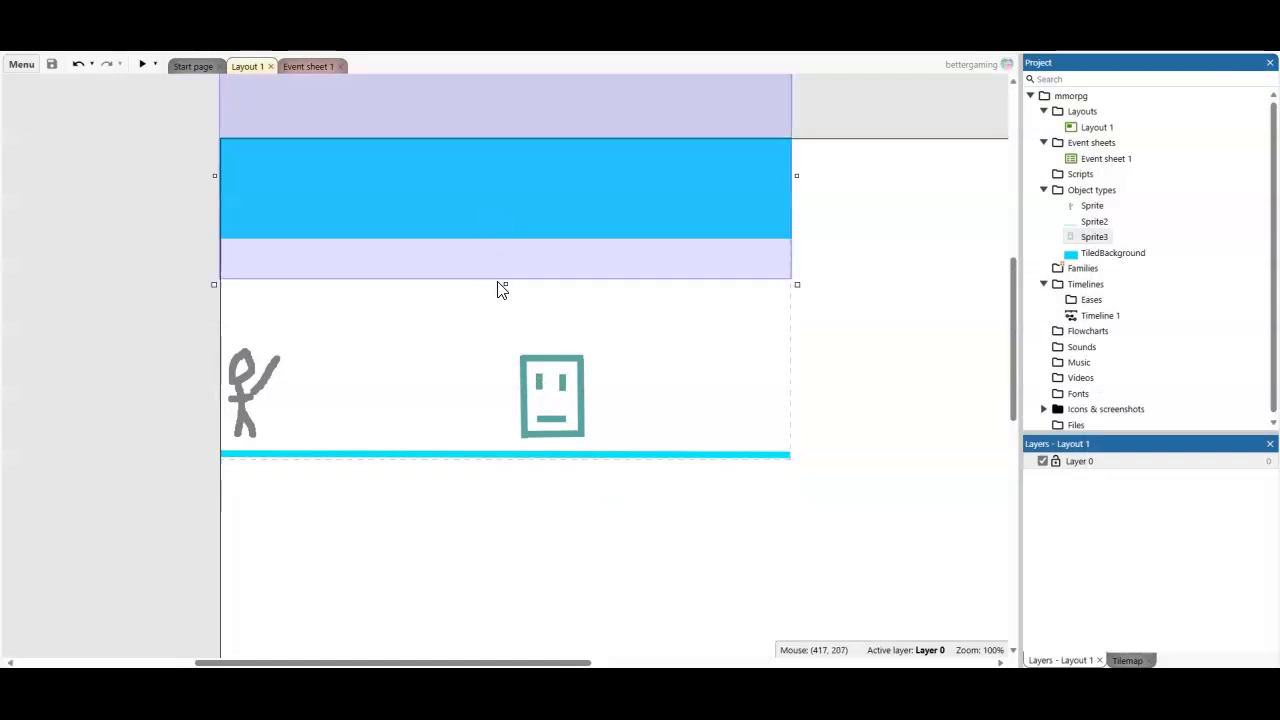
pyautogui.moveTo(502, 280)
pyautogui.mouseDown()
pyautogui.moveTo(515, 522)
pyautogui.moveTo(509, 244)
pyautogui.mouseUp()
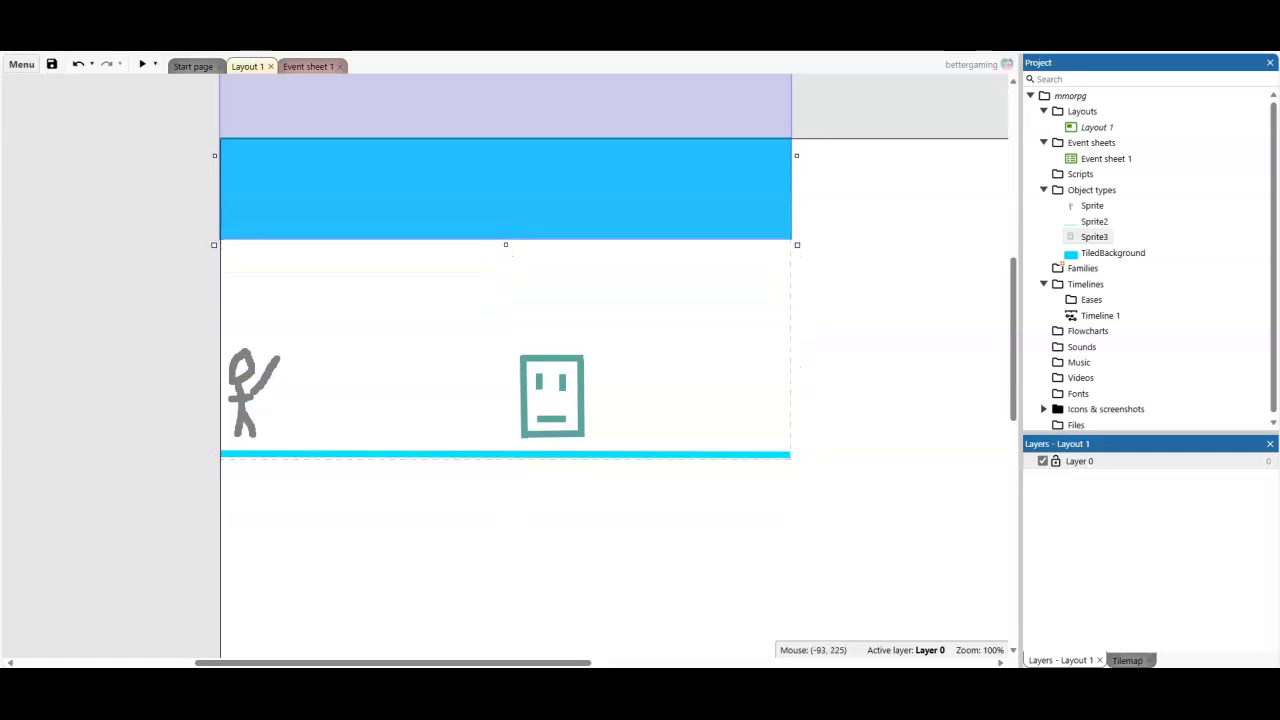
pyautogui.click(33, 319)
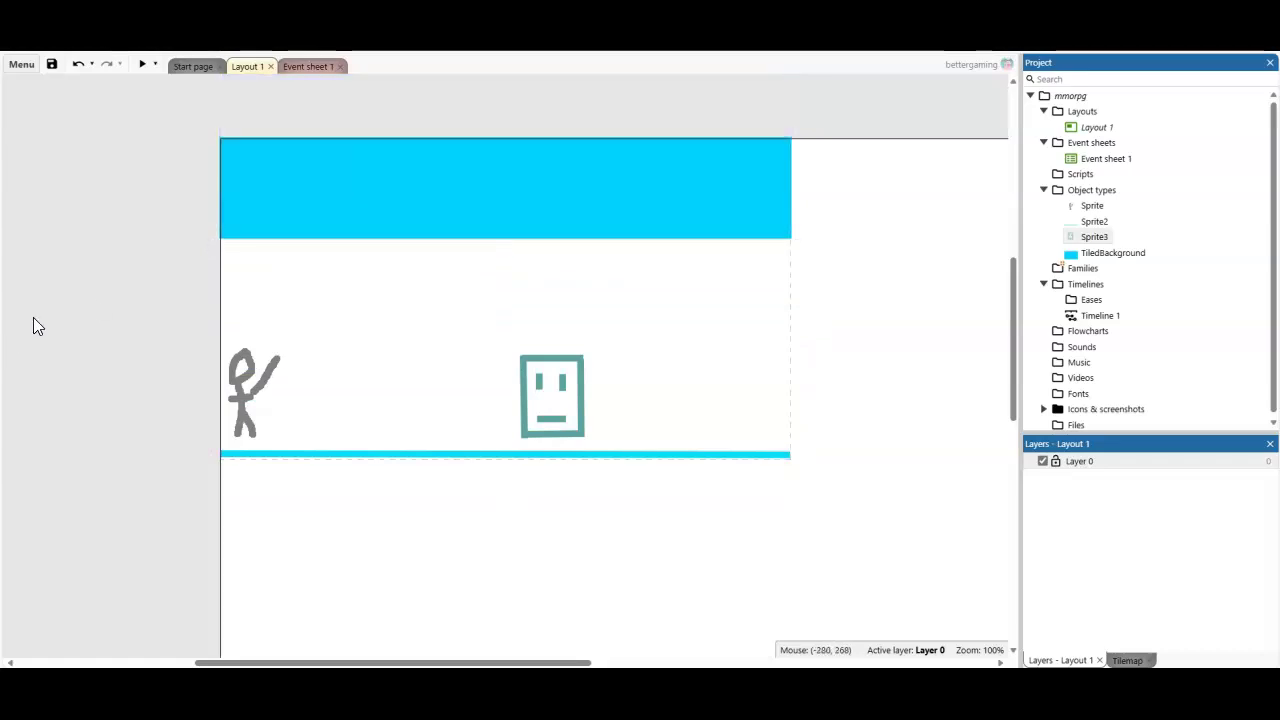
# Insert a new Tilemap object into the layout.
pyautogui.rightClick(660, 352)
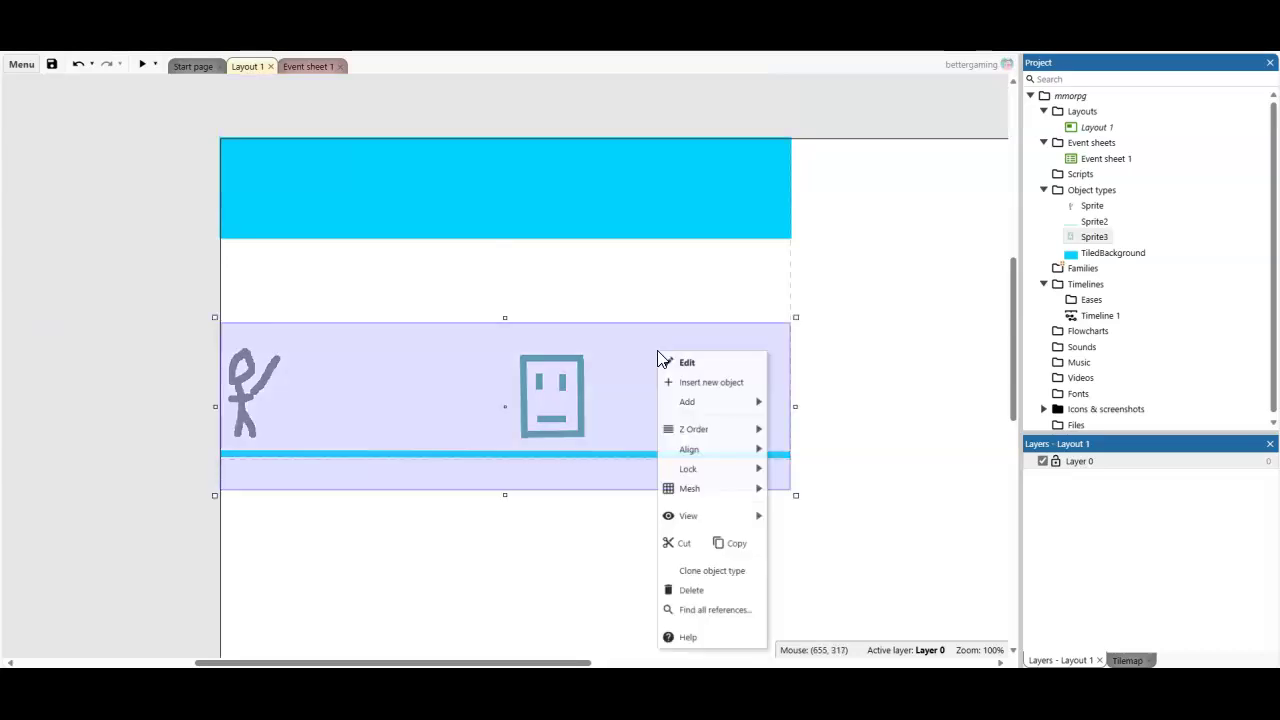
pyautogui.click(551, 616)
pyautogui.rightClick(548, 588)
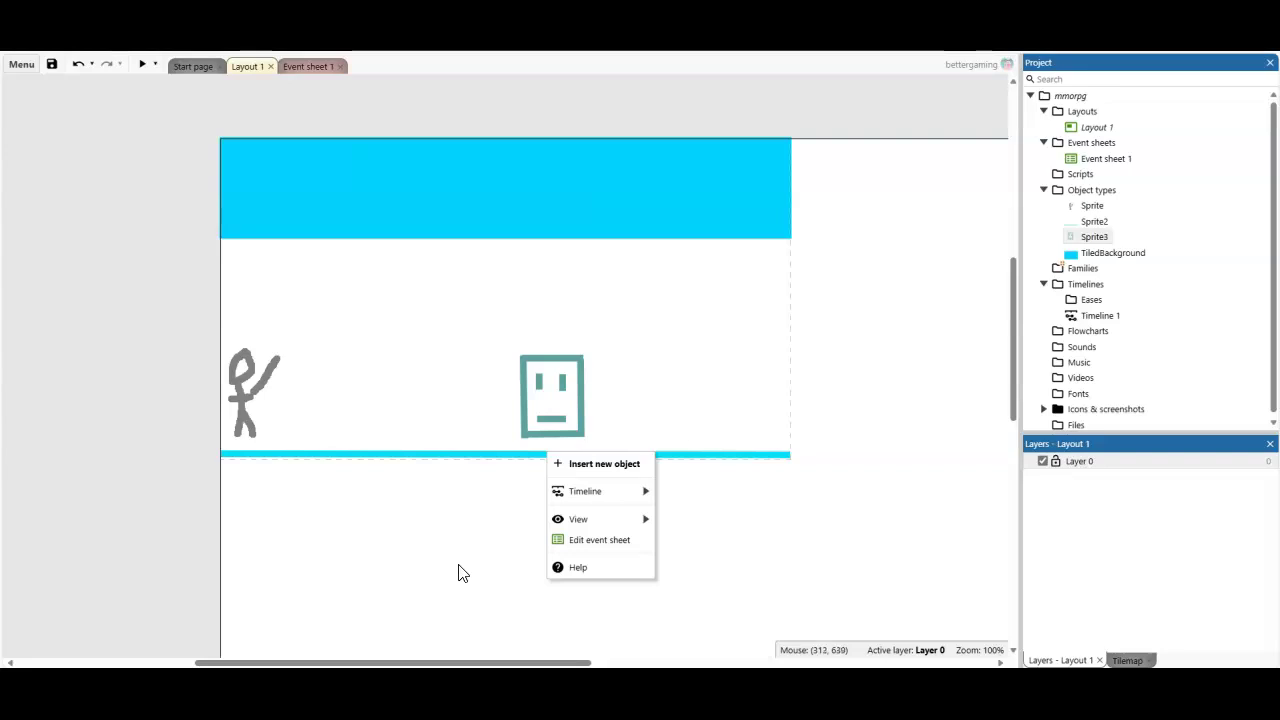
pyautogui.click(634, 473)
pyautogui.scroll(-2, 600, 432)
pyautogui.scroll(-2, 600, 432)
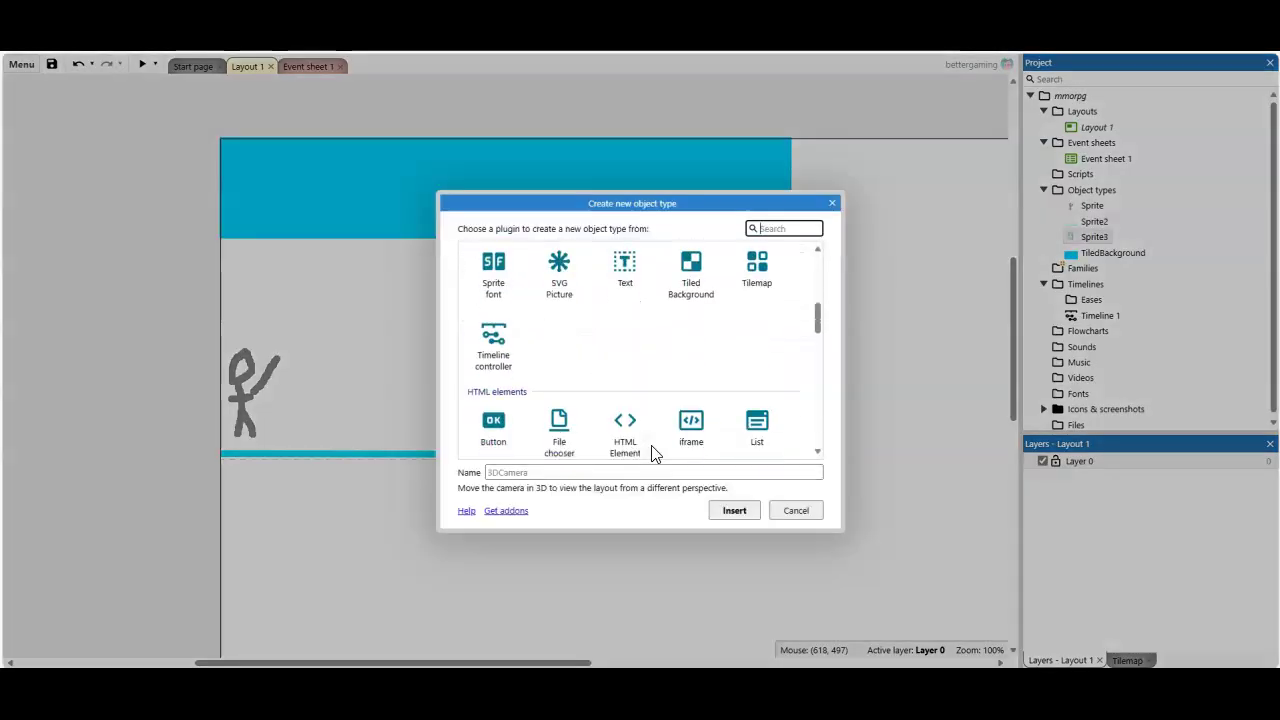
pyautogui.click(760, 265)
pyautogui.click(734, 510)
pyautogui.click(540, 551)
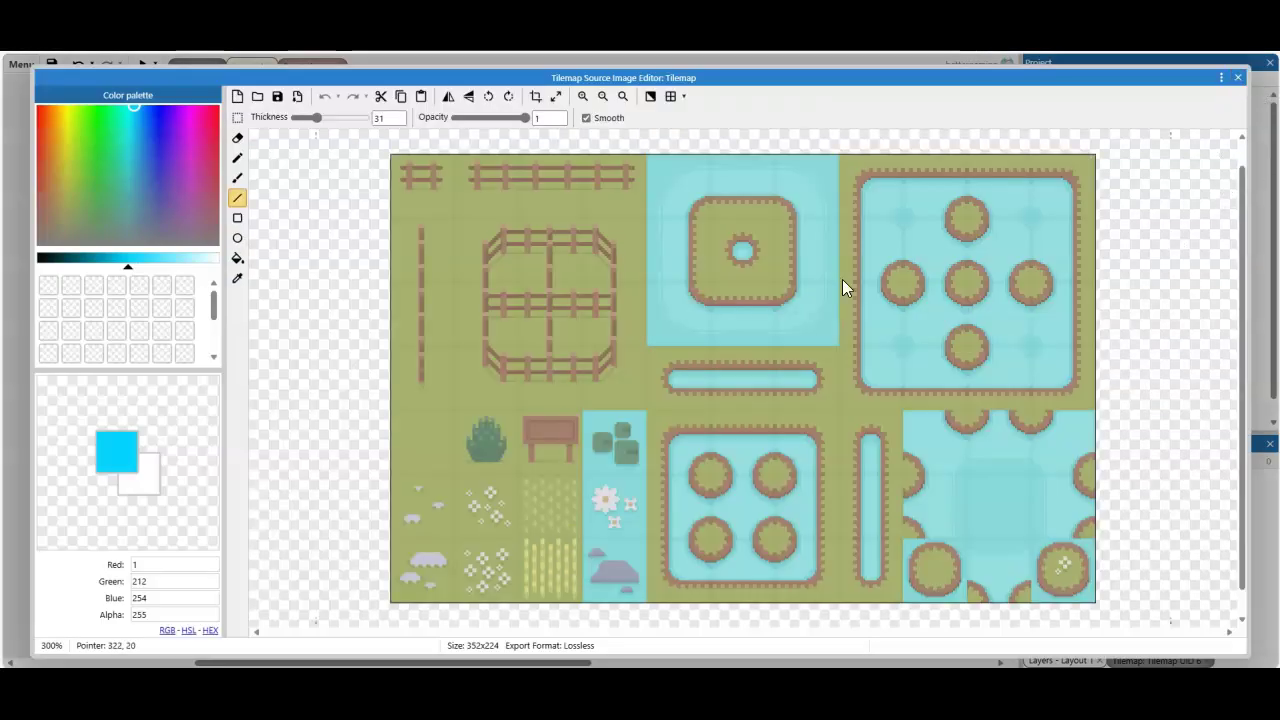
# Draw a cyan line on the Tilemap tileset, undo it, and close the editor.
pyautogui.scroll(-1, 757, 331)
pyautogui.scroll(2, 732, 377)
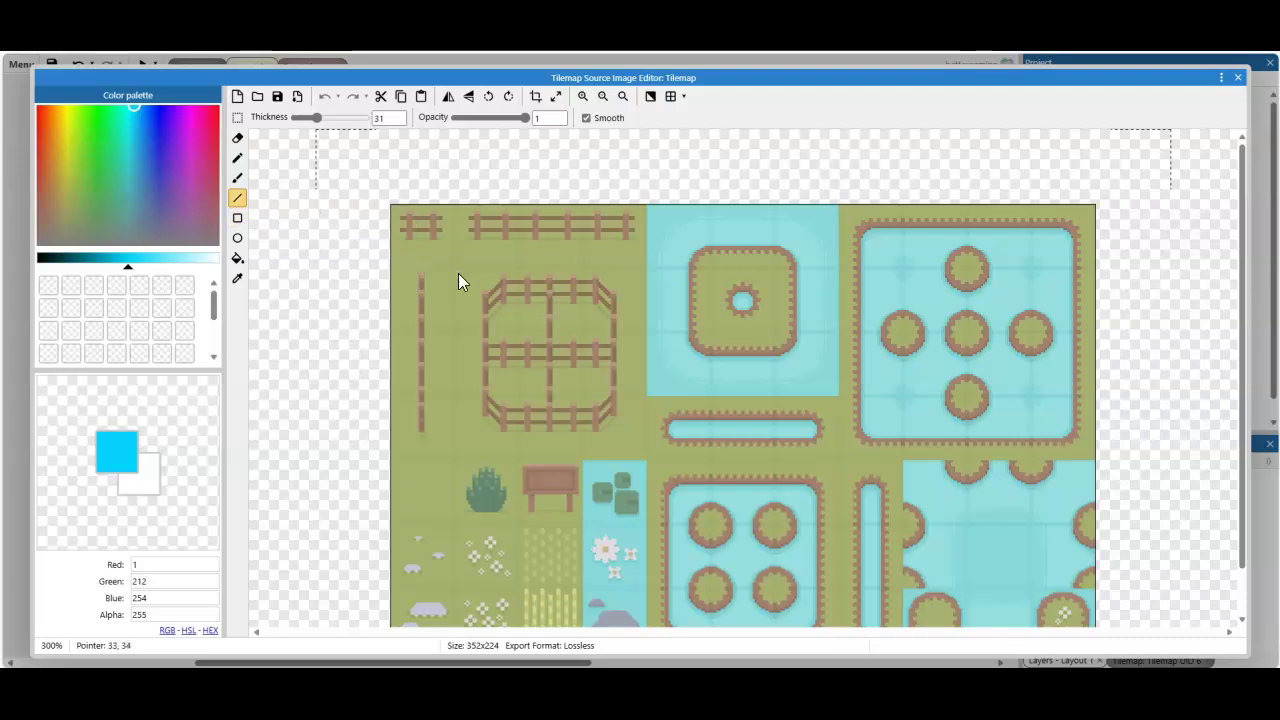
pyautogui.moveTo(458, 273); pyautogui.dragTo(450, 366)
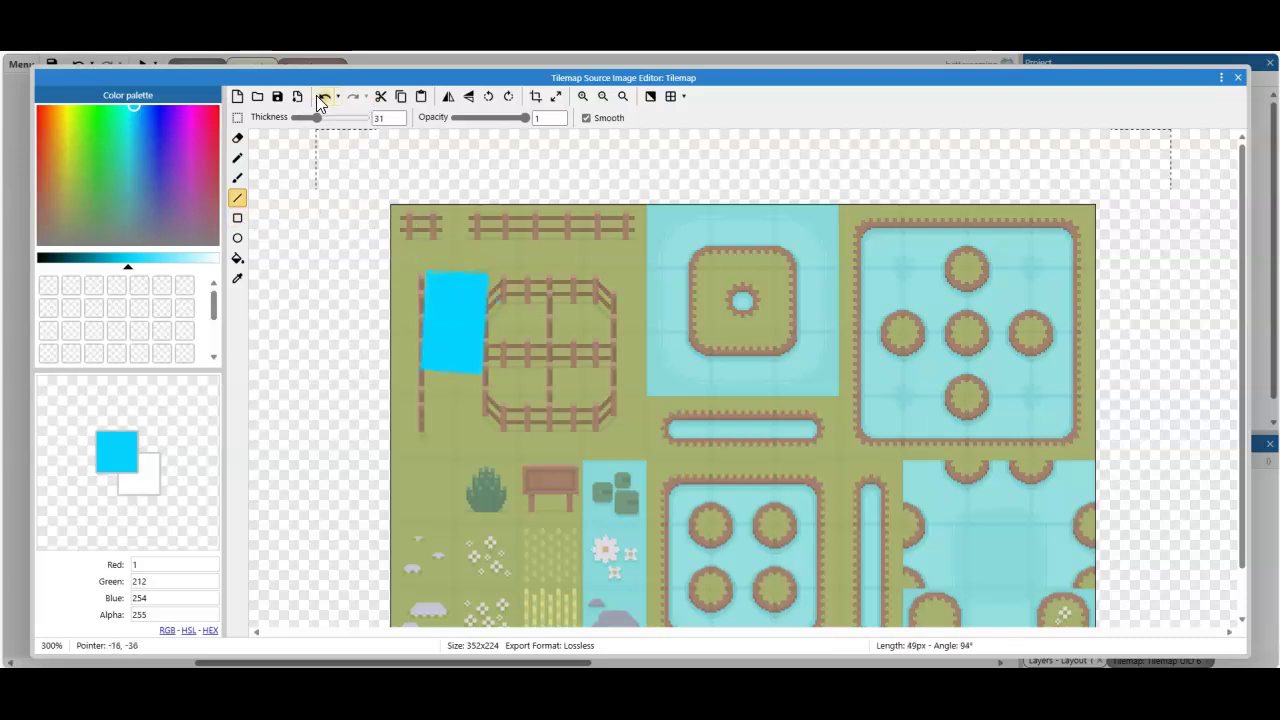
pyautogui.click(322, 97)
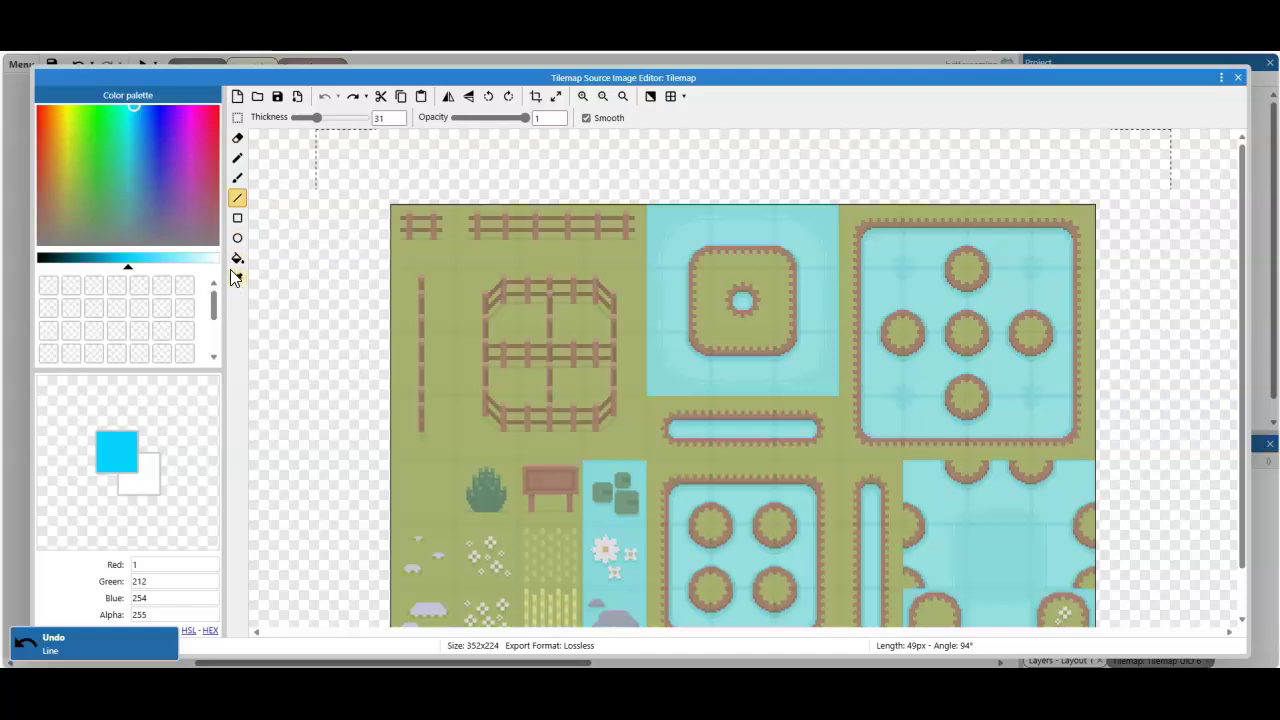
pyautogui.click(1238, 77)
# Delete the Tilemap object type from the Project panel.
pyautogui.scroll(-3, 700, 470)
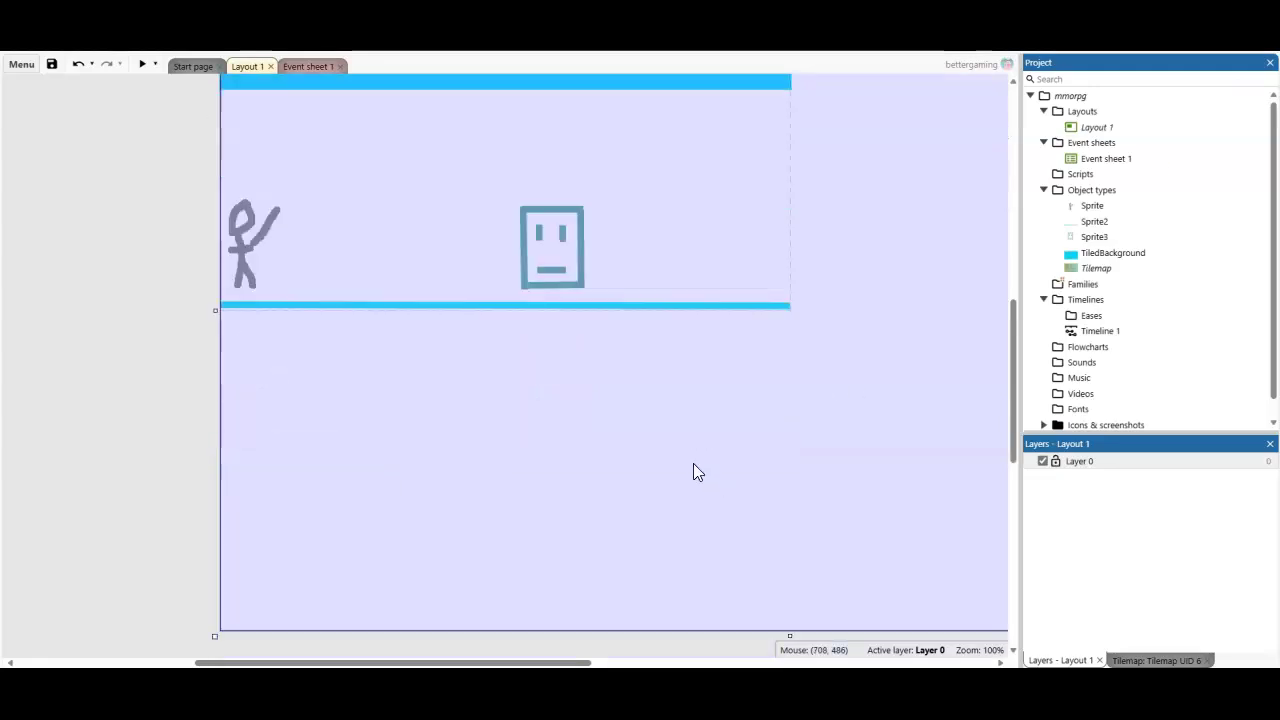
pyautogui.click(1094, 270)
pyautogui.scroll(1, 800, 300)
pyautogui.scroll(2, 758, 316)
pyautogui.rightClick(845, 299)
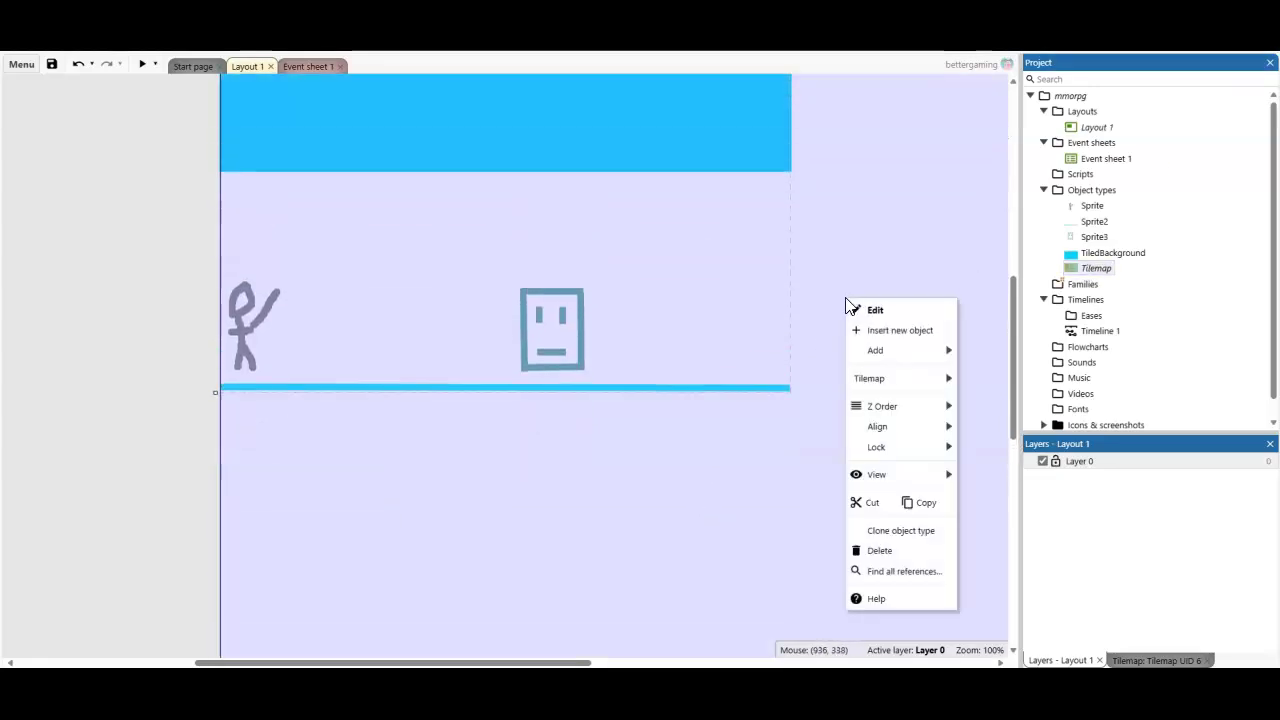
pyautogui.click(1090, 268)
pyautogui.rightClick(1078, 268)
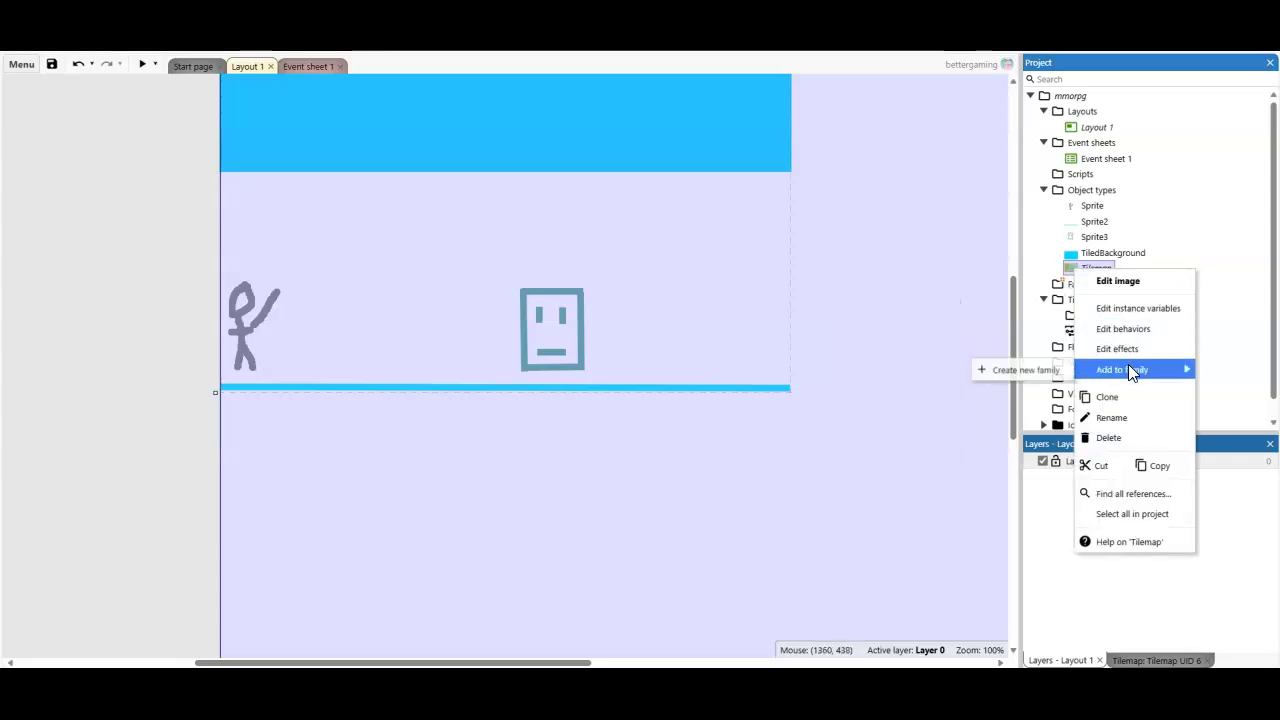
pyautogui.click(1107, 438)
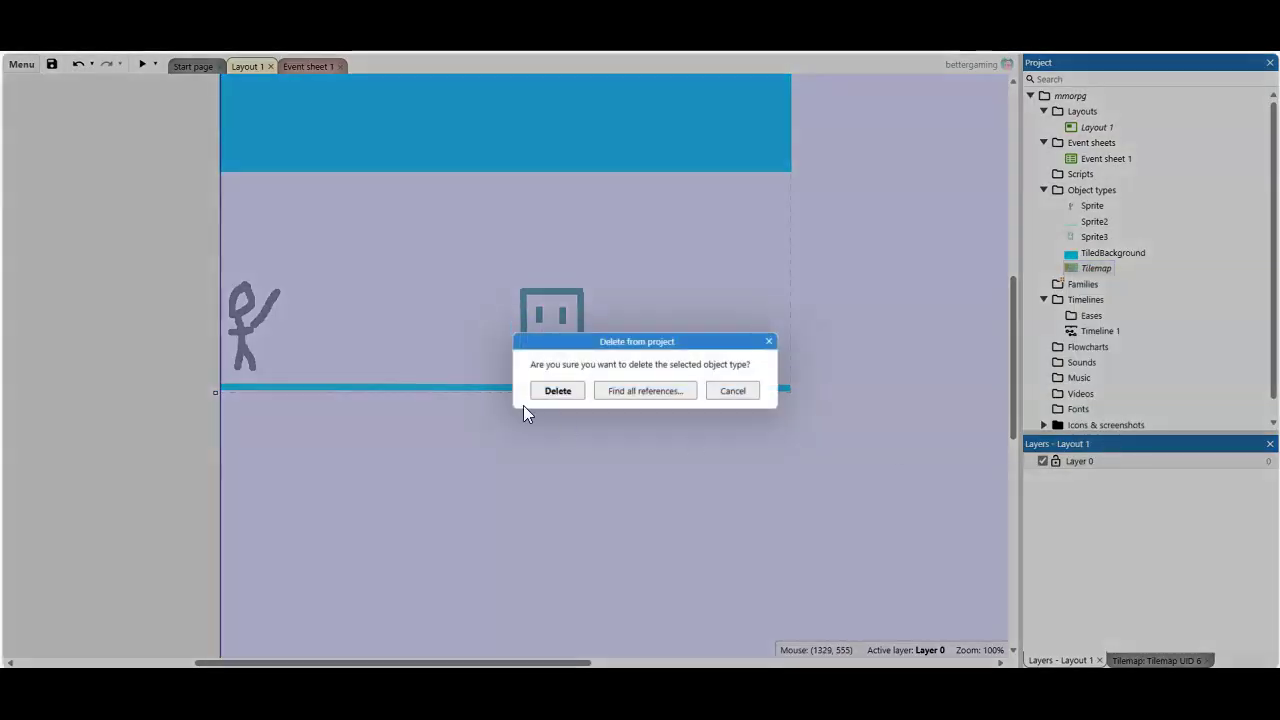
pyautogui.click(576, 397)
# Save the project without the Tilemap.
pyautogui.scroll(3, 240, 340)
pyautogui.scroll(1, 238, 353)
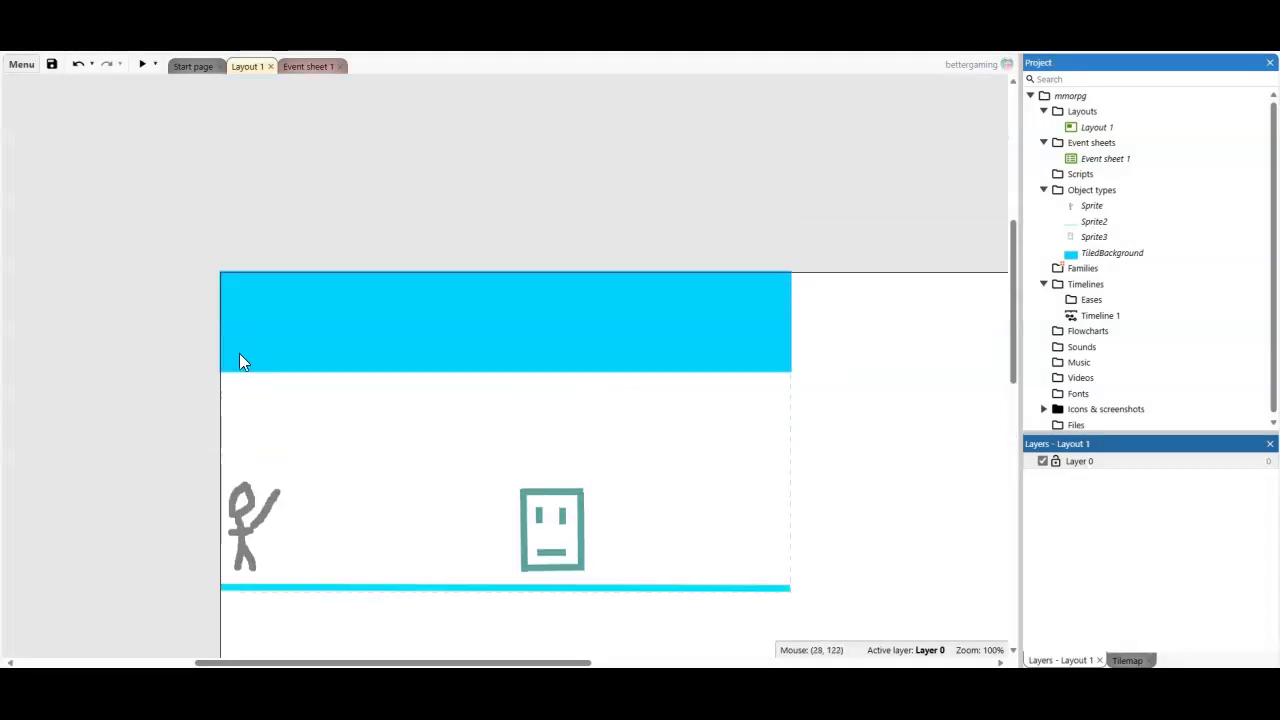
pyautogui.click(50, 65)
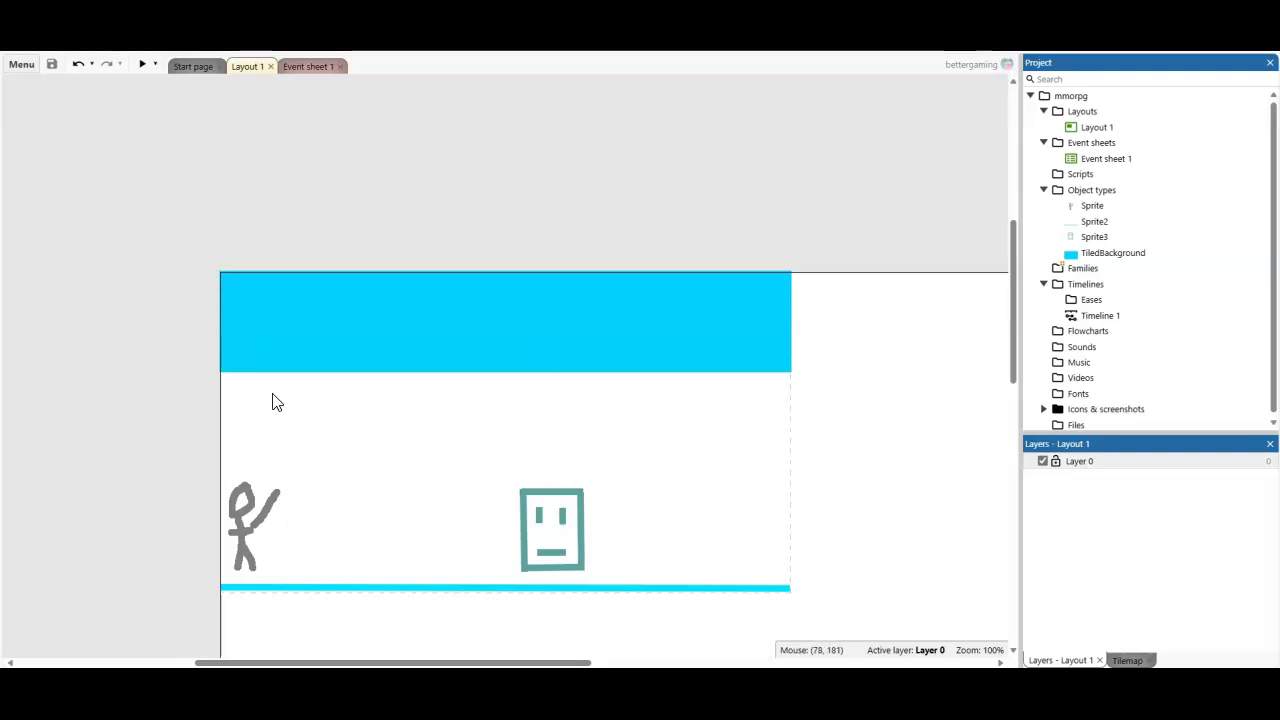
pyautogui.click(381, 229)
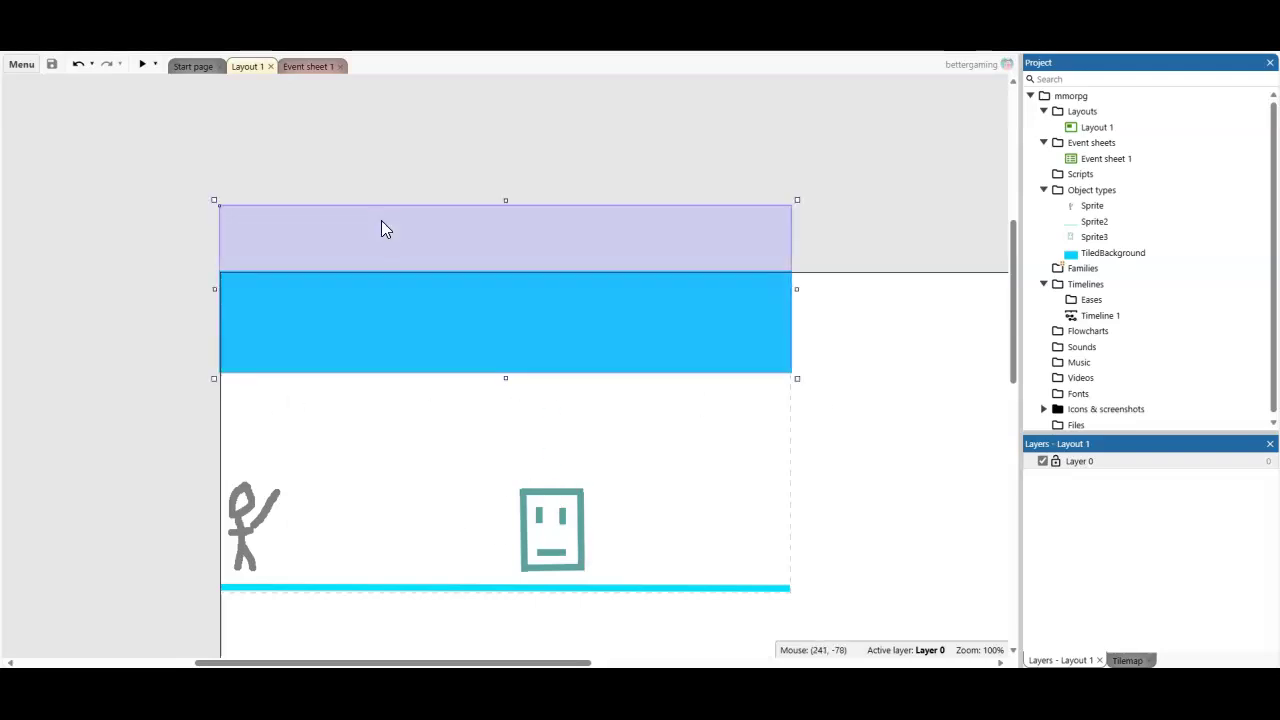
pyautogui.click(62, 292)
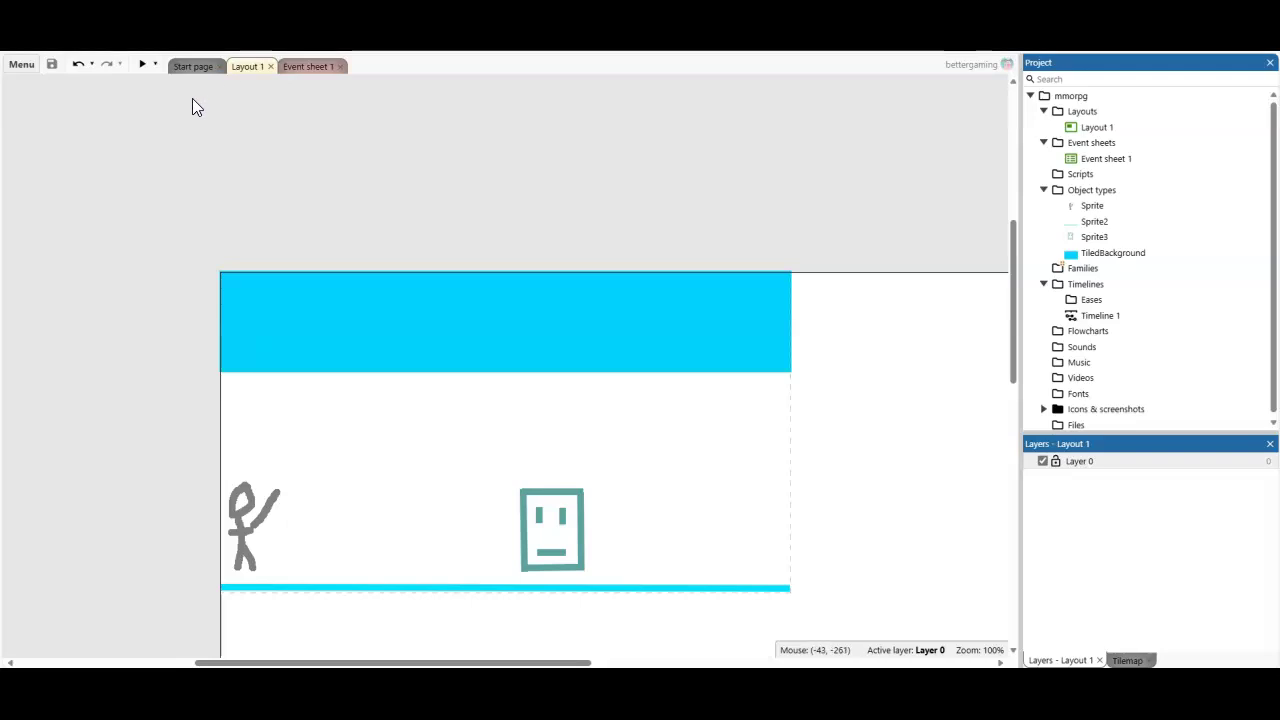
pyautogui.click(554, 524)
pyautogui.click(424, 143)
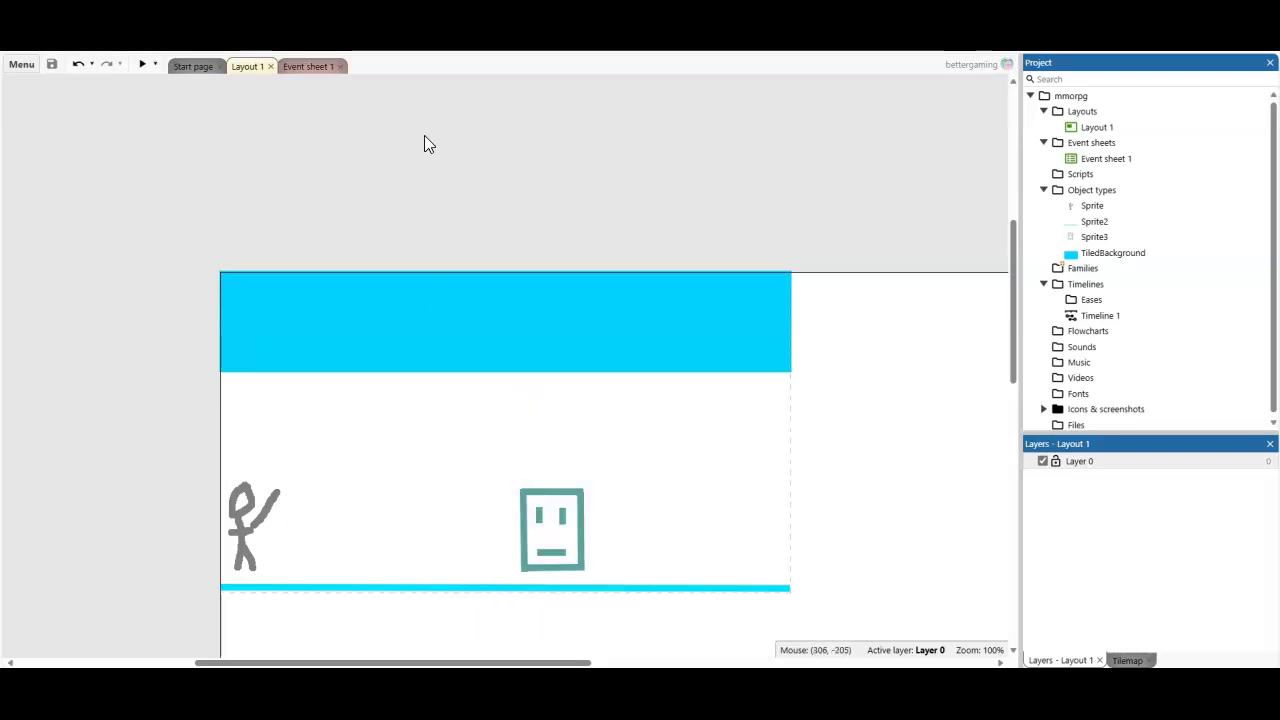